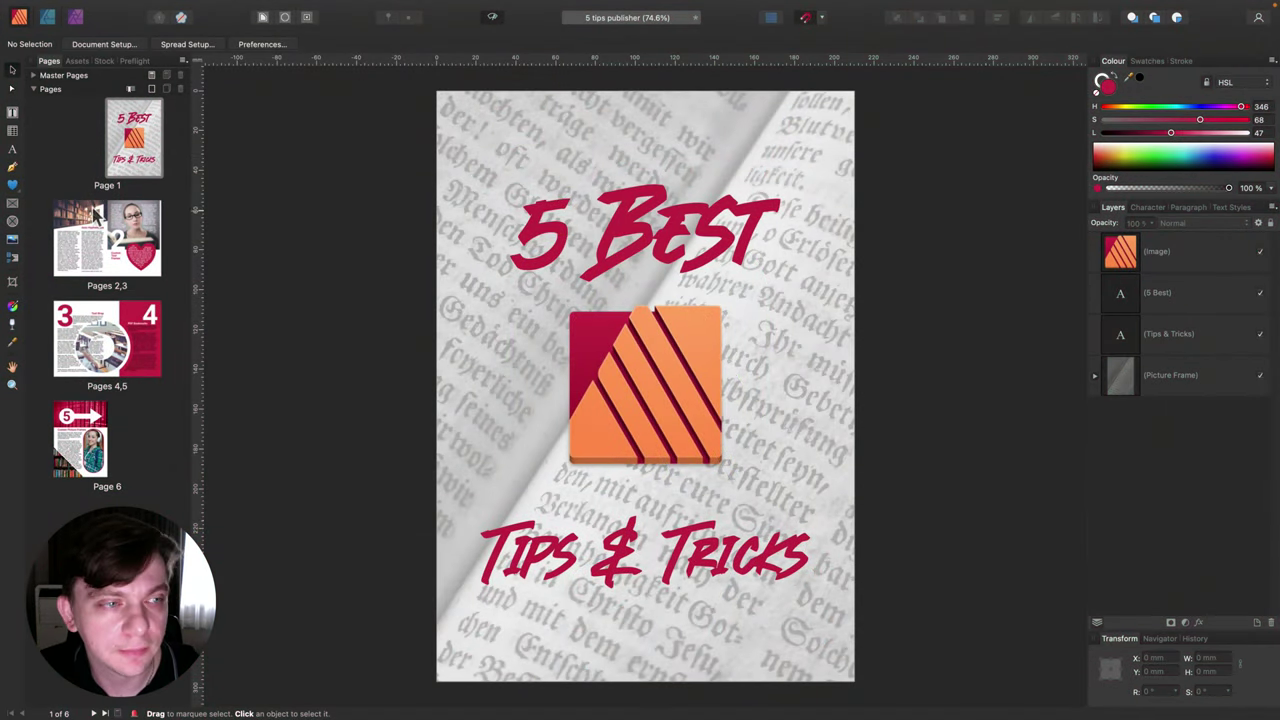
Show the pages 2–3 spread holding the Auto-Hyphenation and Custom Text Frames layouts.
{"action": "left_click", "coordinate": [95, 215]}
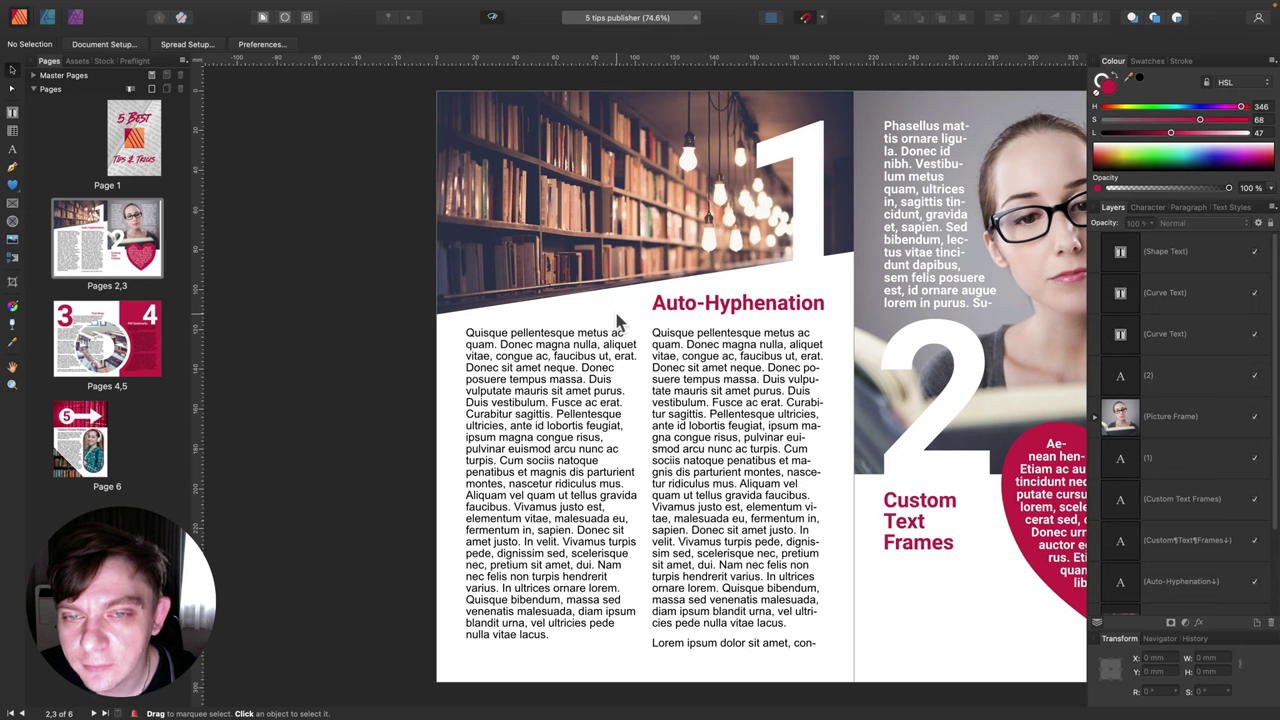
{"action": "left_click", "coordinate": [779, 306]}
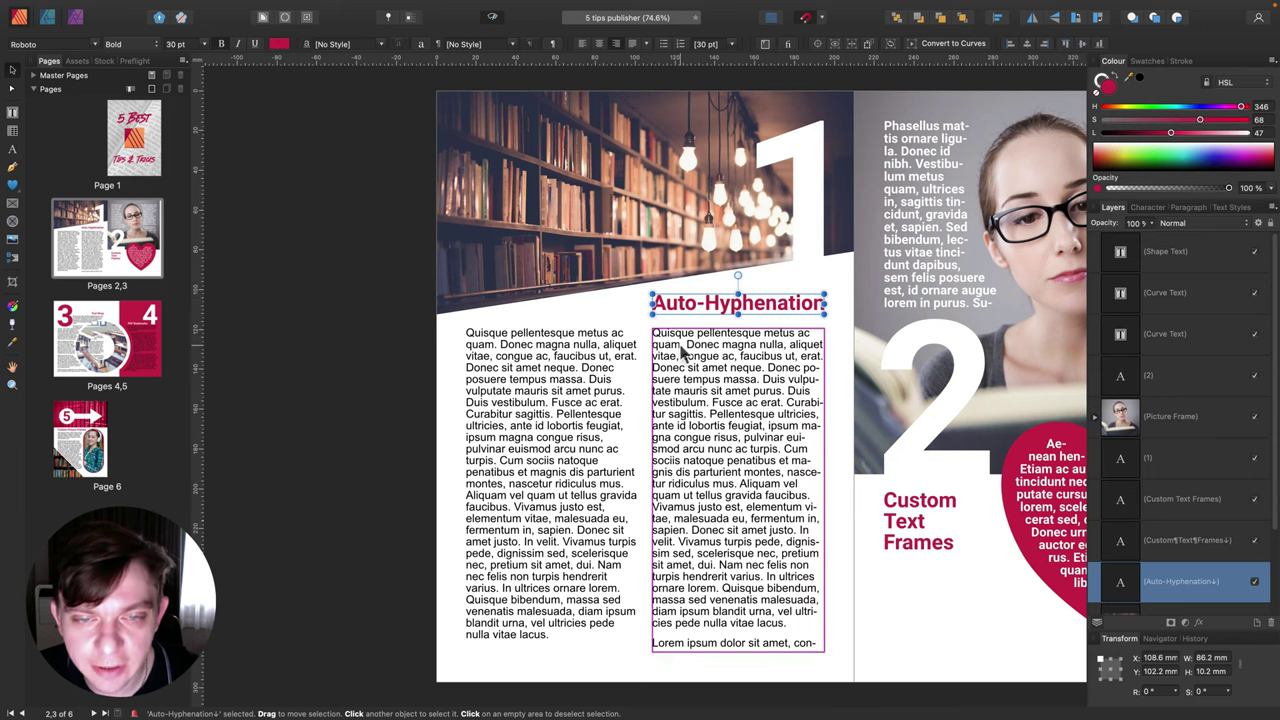
{"action": "left_click", "coordinate": [603, 360]}
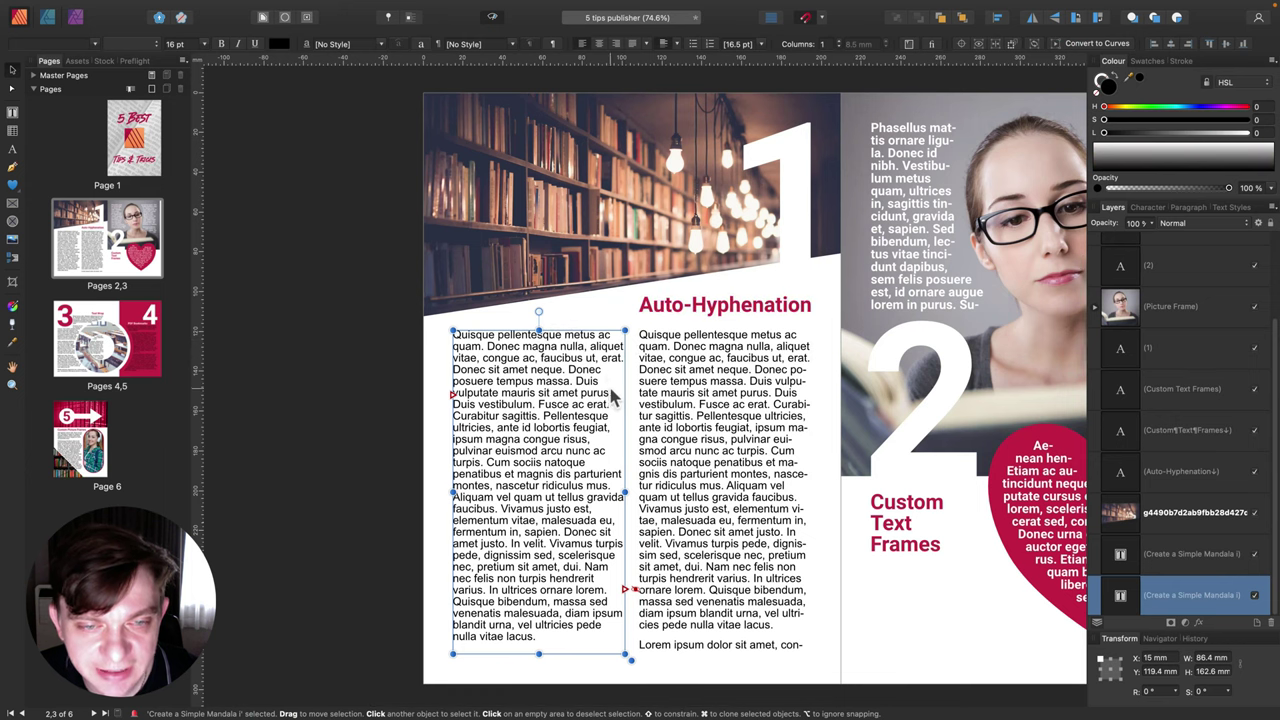
{"action": "scroll", "coordinate": [600, 420], "scroll_direction": "left", "scroll_amount": 2}
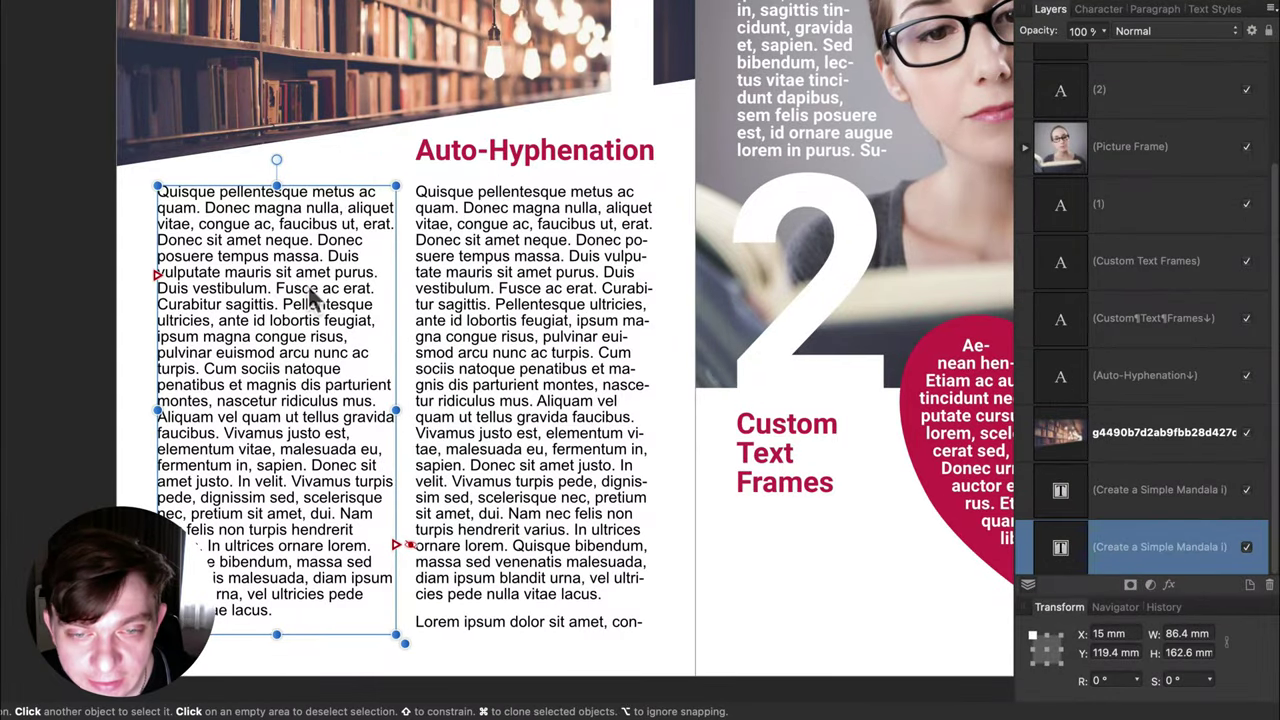
{"action": "scroll", "coordinate": [310, 295], "scroll_direction": "up", "scroll_amount": 1}
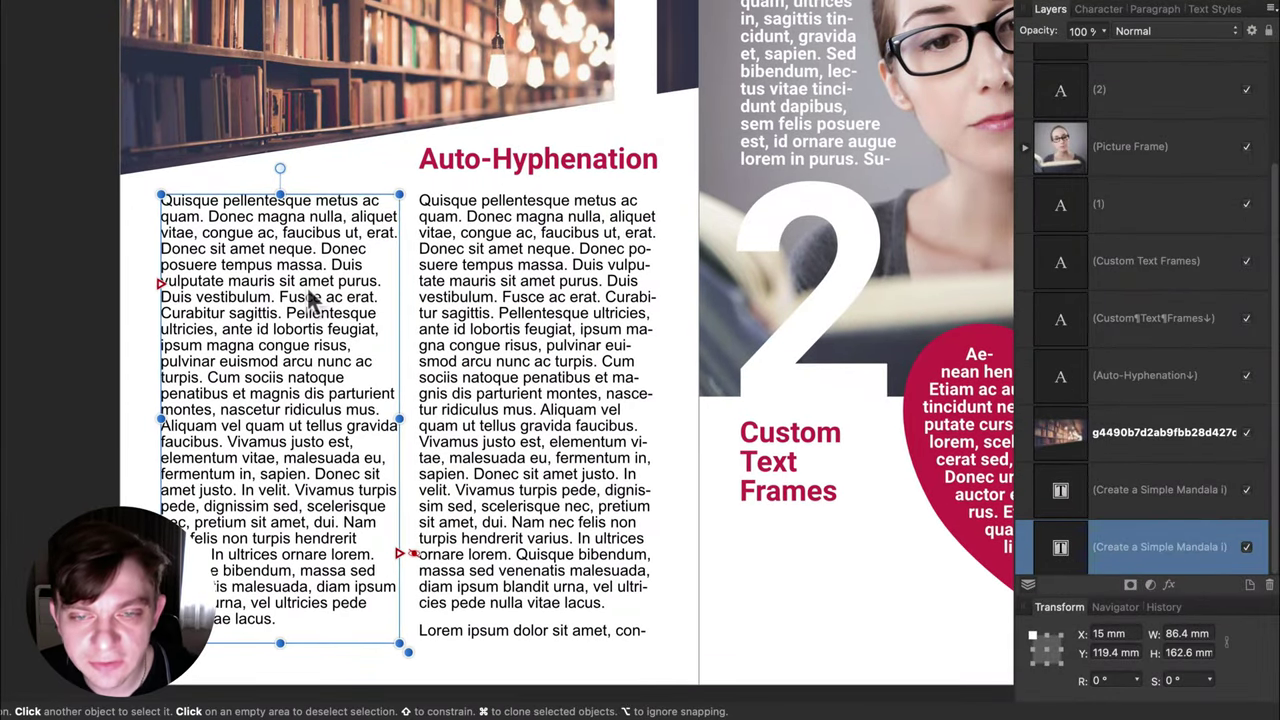
{"action": "left_click", "coordinate": [578, 250]}
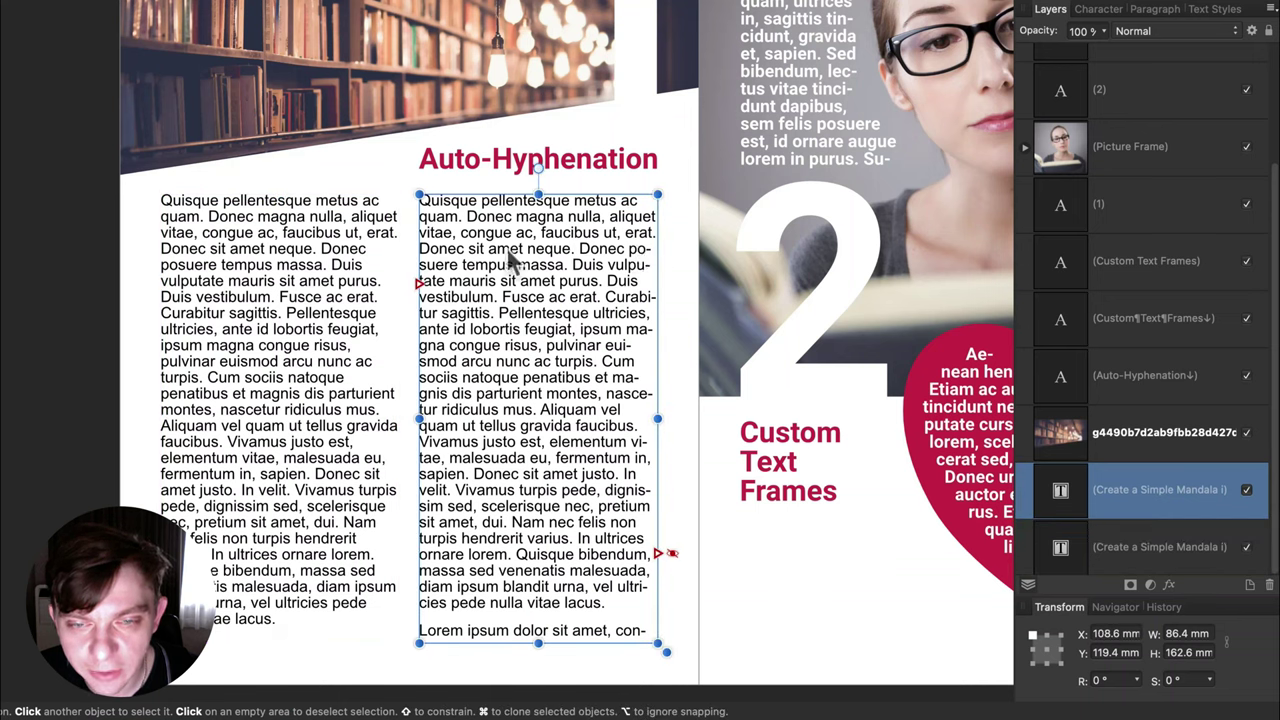
{"action": "left_click", "coordinate": [330, 250]}
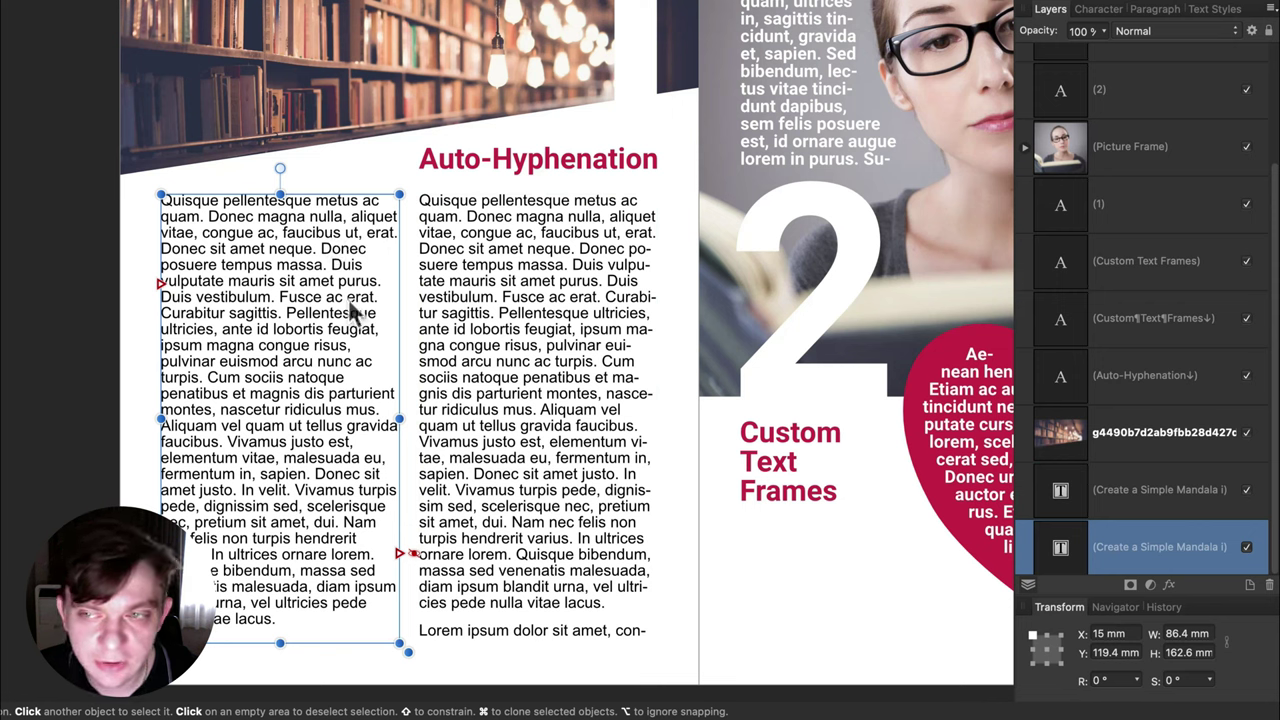
Tick Use auto-hyphenation under Hyphenation in the Paragraph panel for the left body text column.
{"action": "left_click", "coordinate": [1157, 12]}
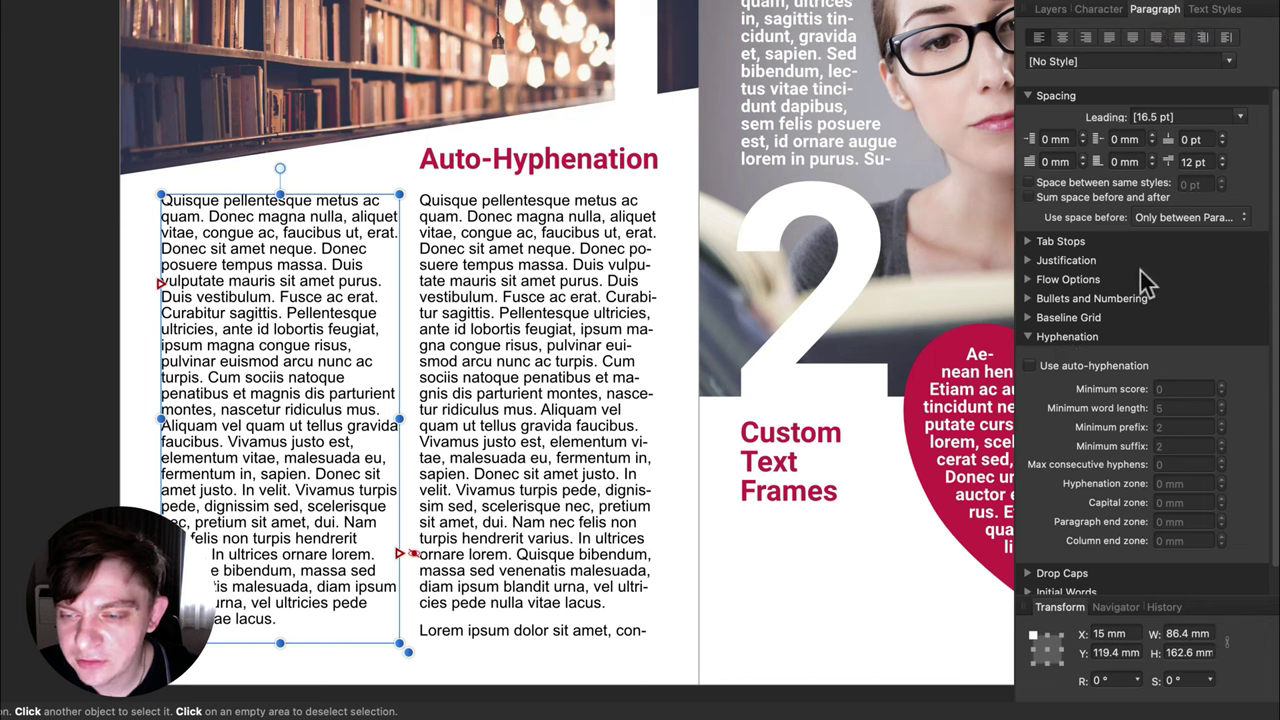
{"action": "scroll", "coordinate": [1110, 290], "scroll_direction": "down", "scroll_amount": 1}
{"action": "left_click", "coordinate": [1026, 309]}
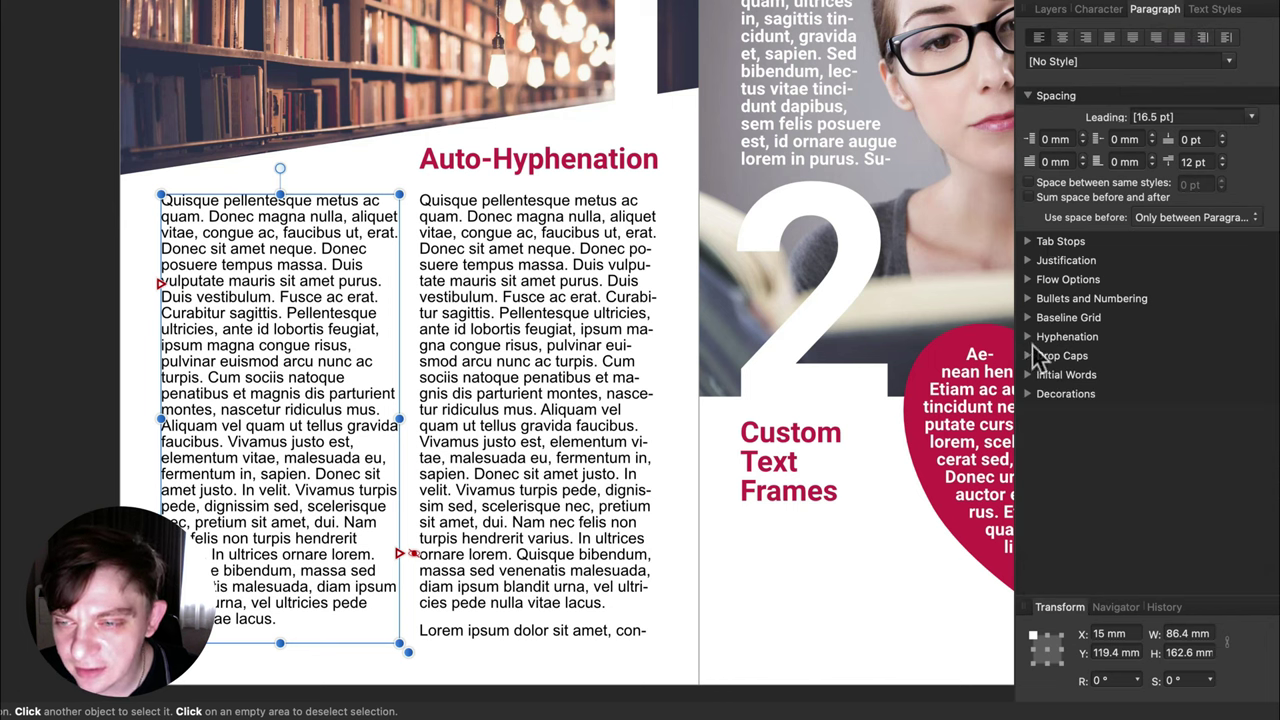
{"action": "left_click", "coordinate": [1033, 340]}
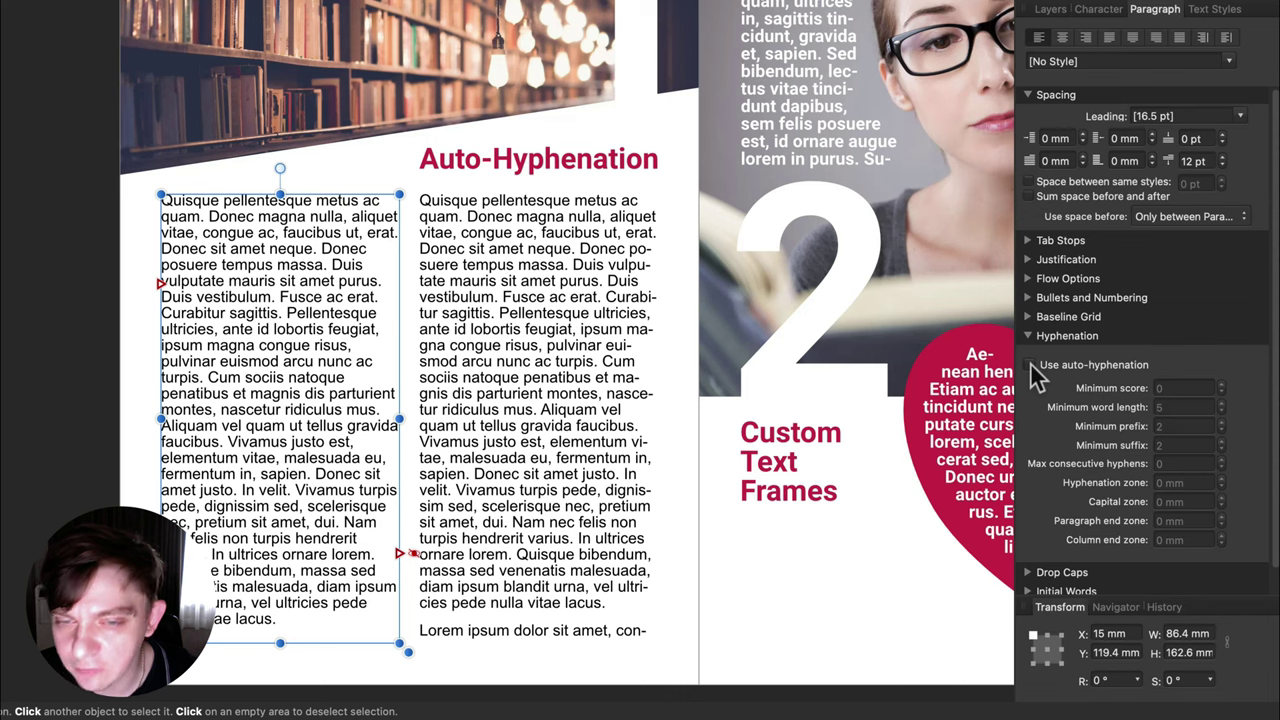
{"action": "left_click", "coordinate": [1032, 366]}
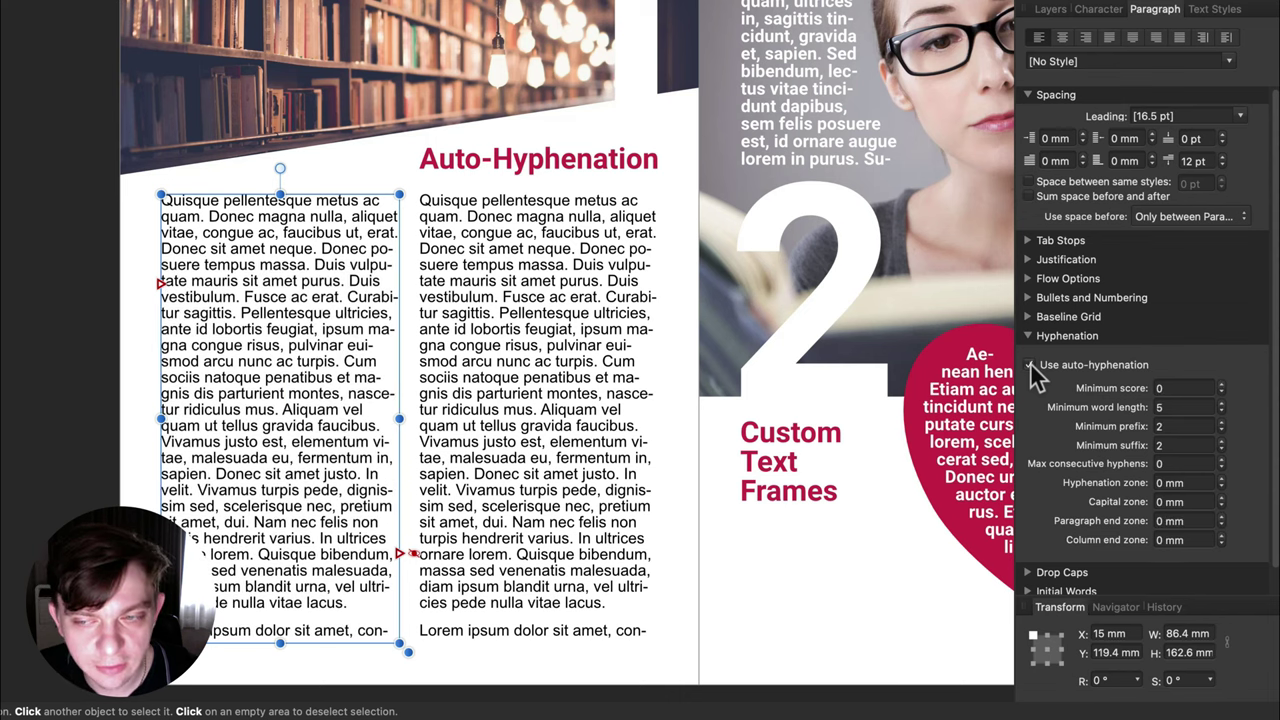
{"action": "left_click", "coordinate": [1033, 368]}
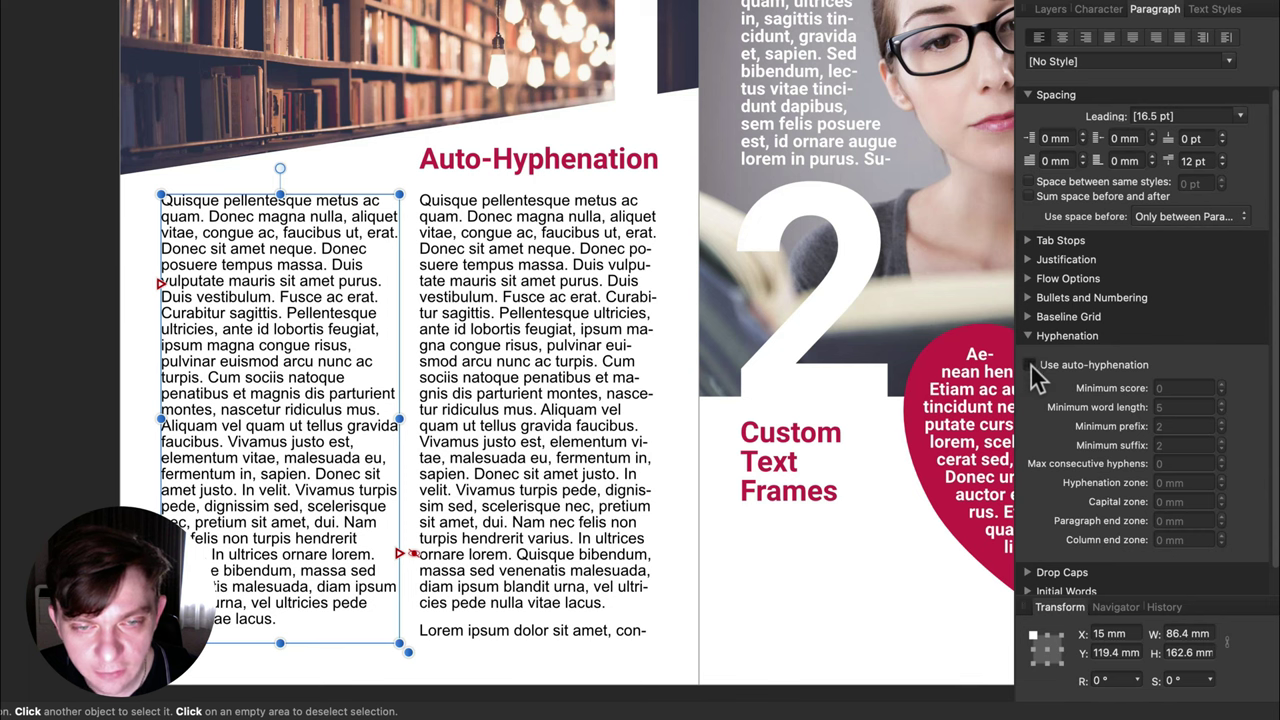
{"action": "left_click", "coordinate": [1033, 367]}
{"action": "left_click", "coordinate": [1033, 367]}
{"action": "left_click", "coordinate": [1033, 367]}
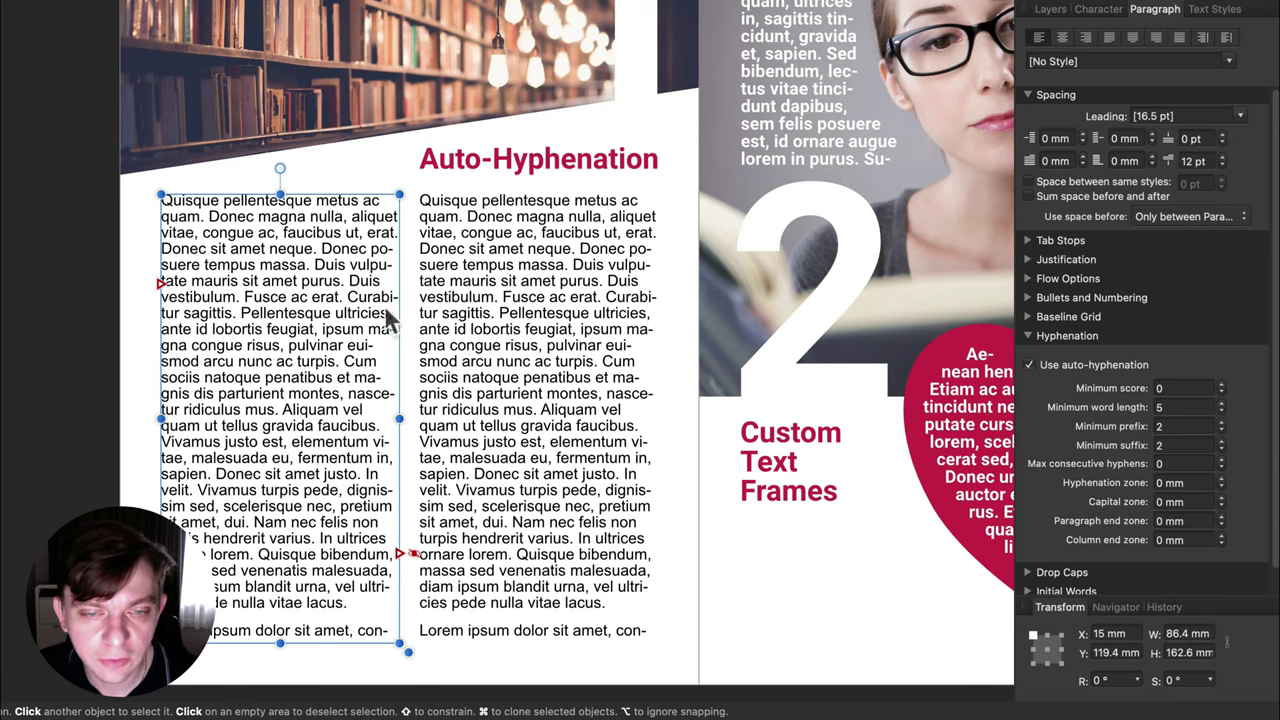
{"action": "scroll", "coordinate": [376, 388], "scroll_direction": "right", "scroll_amount": 1}
{"action": "scroll", "coordinate": [376, 390], "scroll_direction": "down", "scroll_amount": 3}
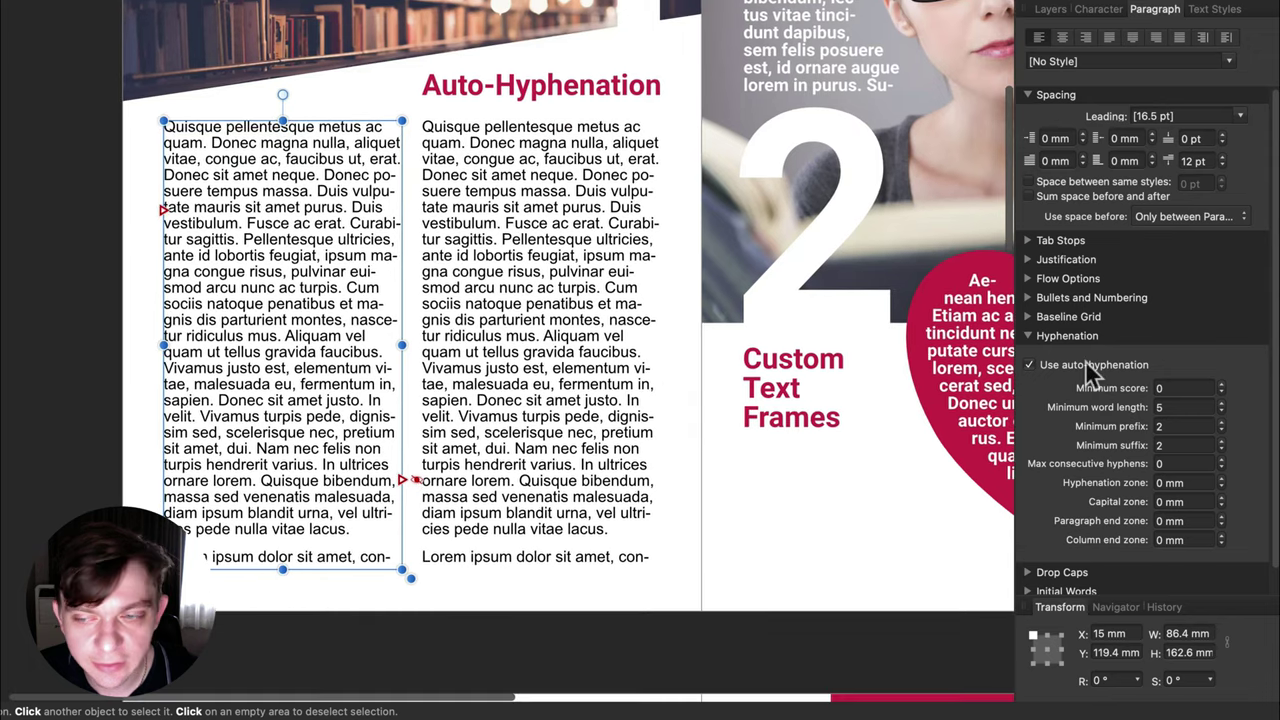
{"action": "left_click", "coordinate": [1027, 337]}
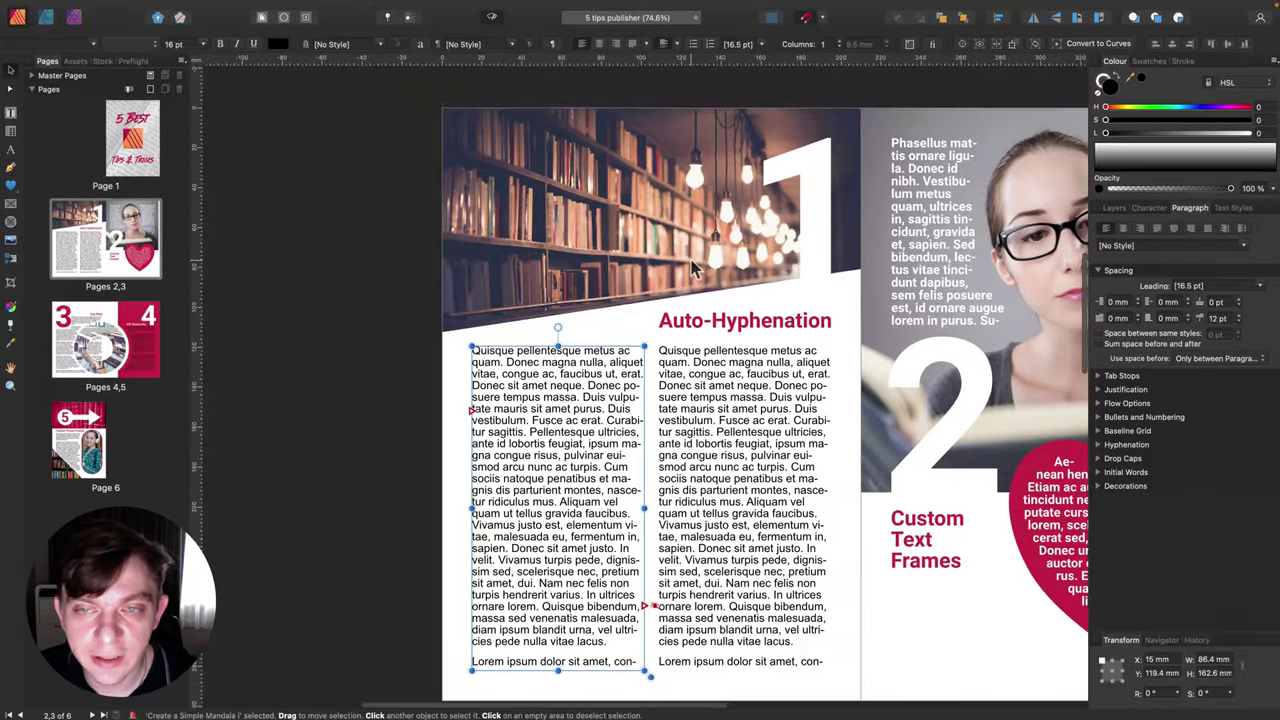
{"action": "scroll", "coordinate": [695, 268], "scroll_direction": "right", "scroll_amount": 10}
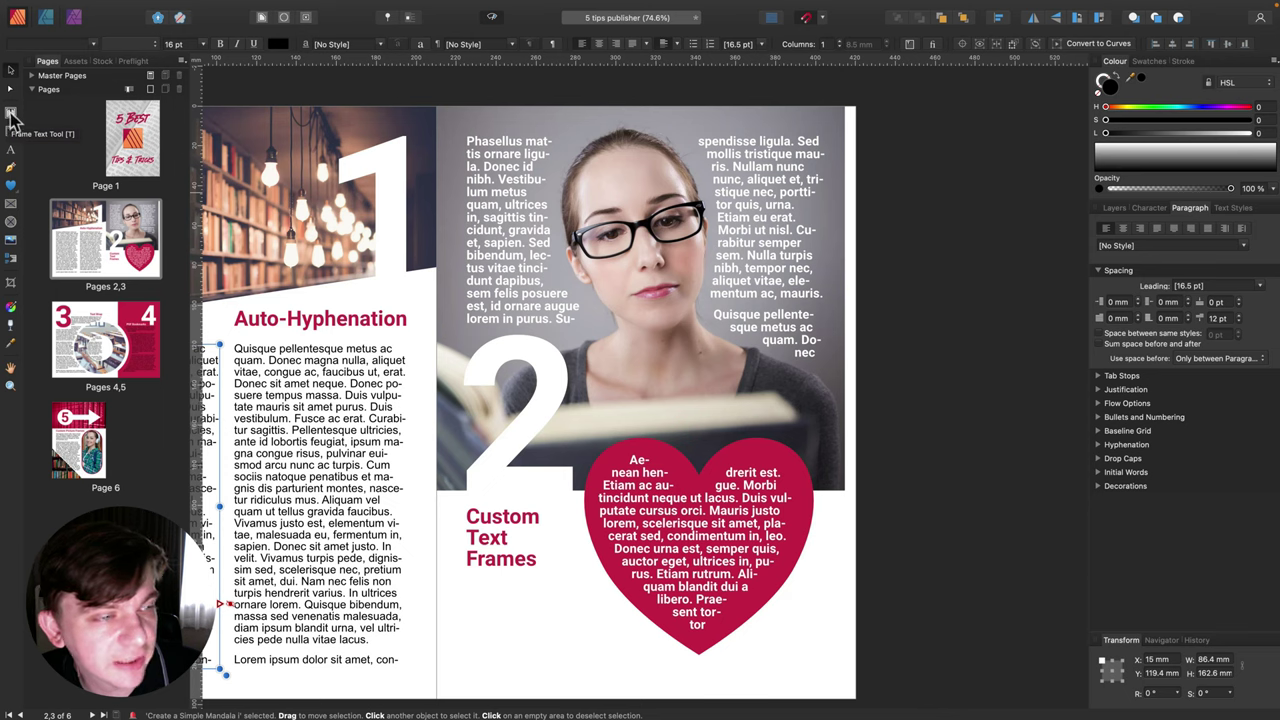
Delete the two text blocks on either side of the woman's face.
{"action": "left_click", "coordinate": [748, 200]}
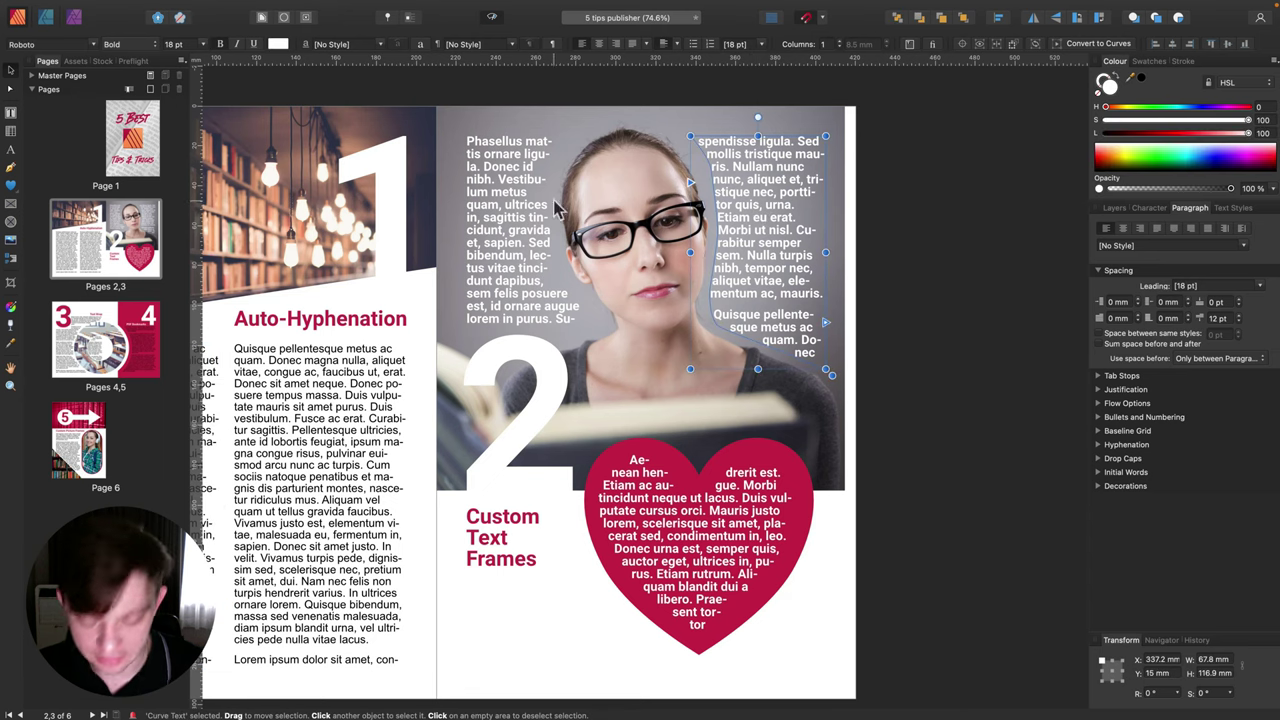
{"action": "key", "text": "Left"}
{"action": "key", "text": "BackSpace"}
{"action": "key", "text": "BackSpace"}
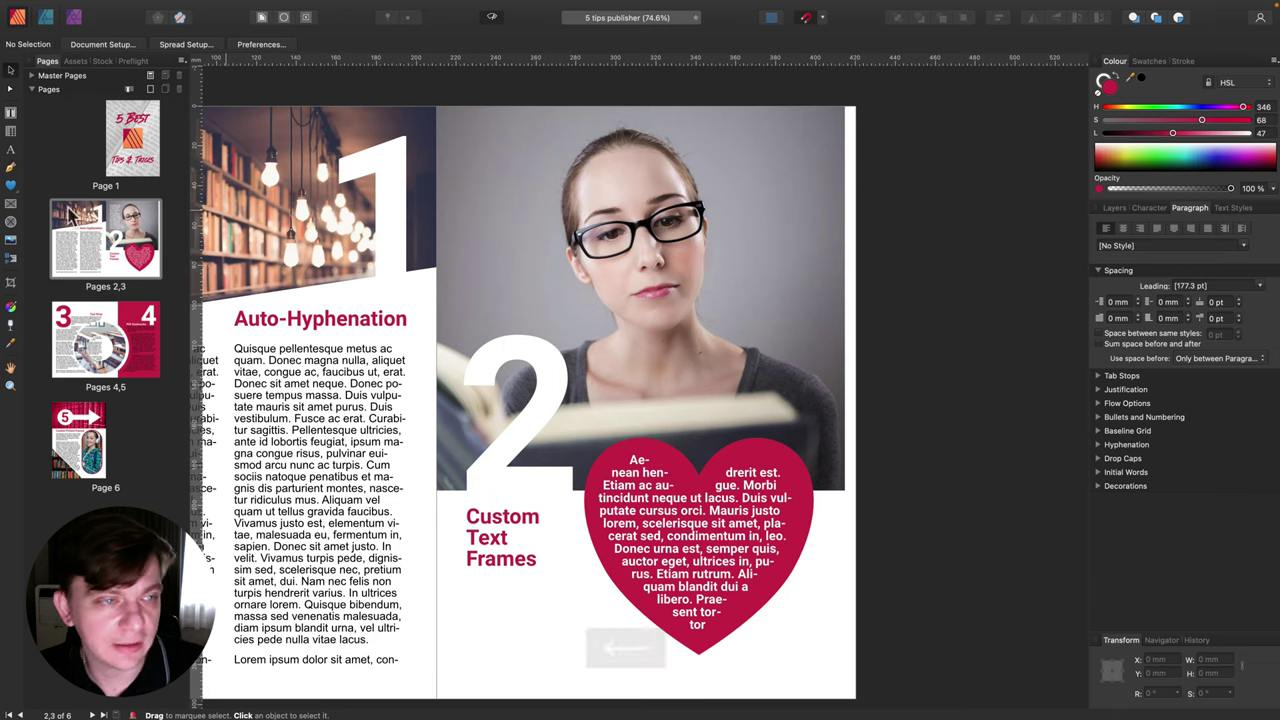
Draw a closed Pen curve tracing the left side of her head to the photo's left edge.
{"action": "left_click", "coordinate": [11, 170]}
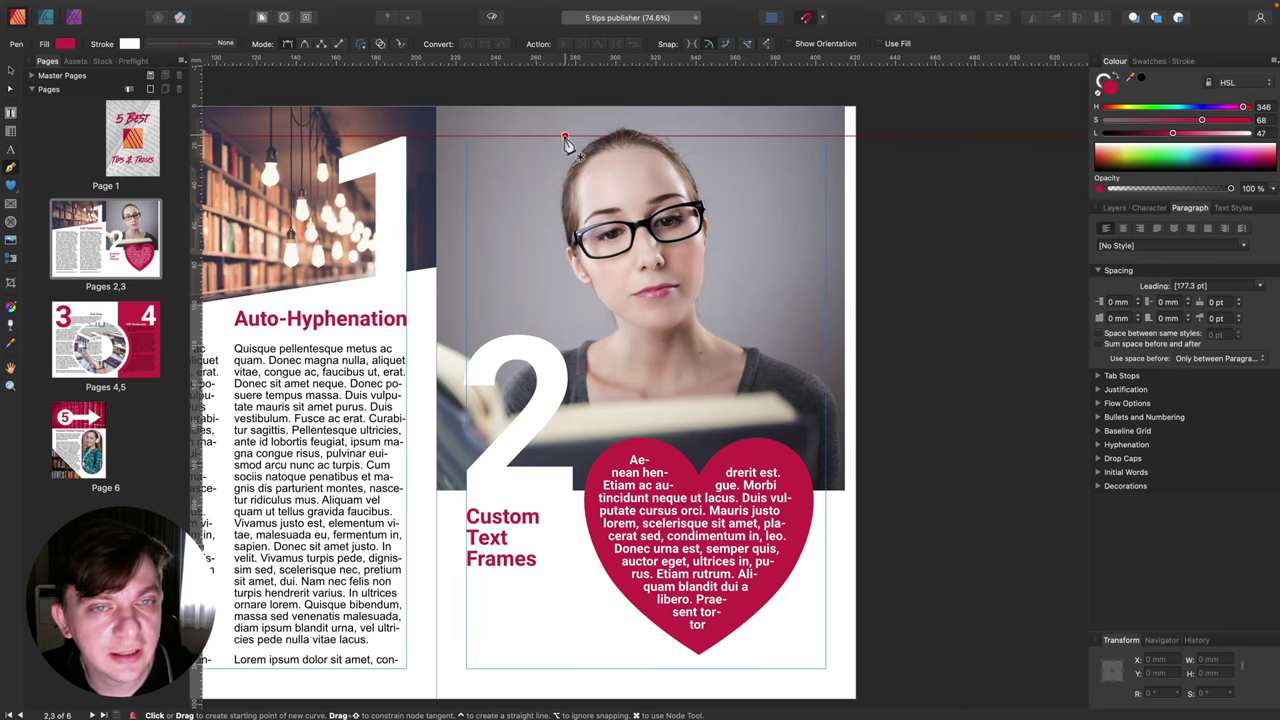
{"action": "scroll", "coordinate": [565, 140], "scroll_direction": "down", "scroll_amount": 1}
{"action": "left_click", "coordinate": [563, 126]}
{"action": "left_click", "coordinate": [533, 178]}
{"action": "scroll", "coordinate": [537, 257], "scroll_direction": "right", "scroll_amount": 1}
{"action": "left_click", "coordinate": [533, 248]}
{"action": "left_click", "coordinate": [565, 295]}
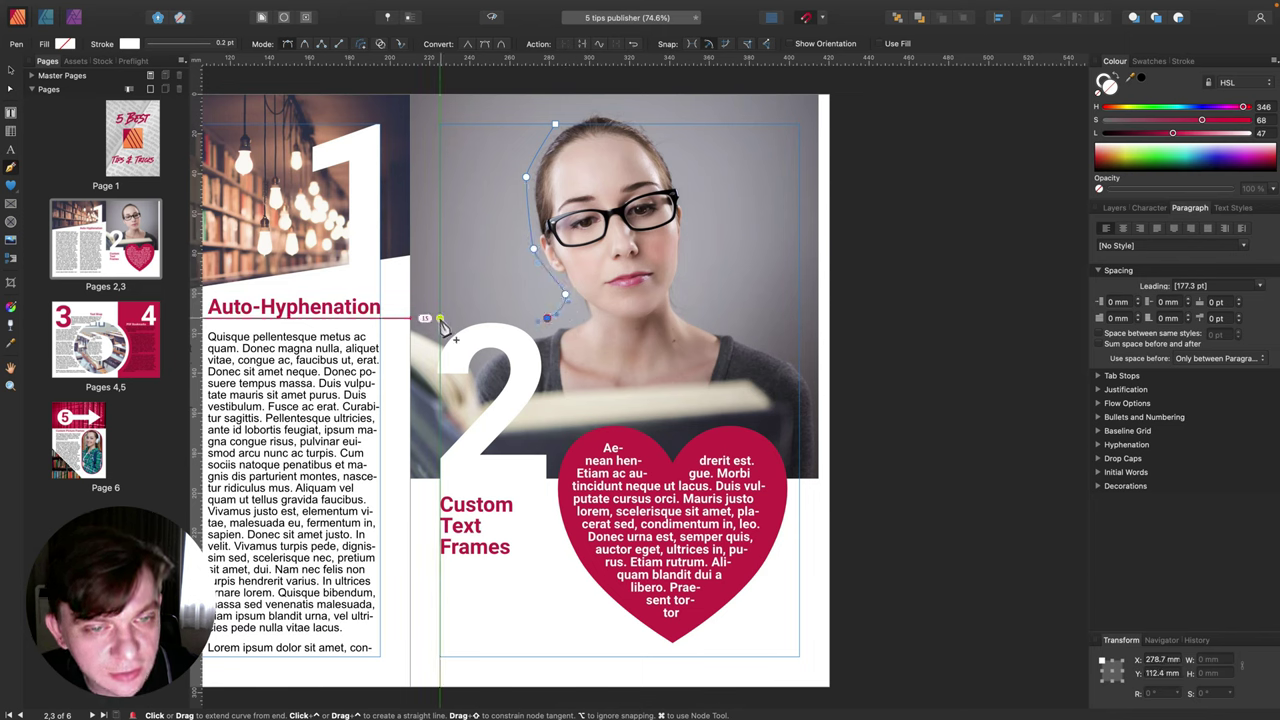
{"action": "left_click", "coordinate": [440, 318]}
{"action": "left_click", "coordinate": [440, 124]}
{"action": "left_click", "coordinate": [555, 124]}
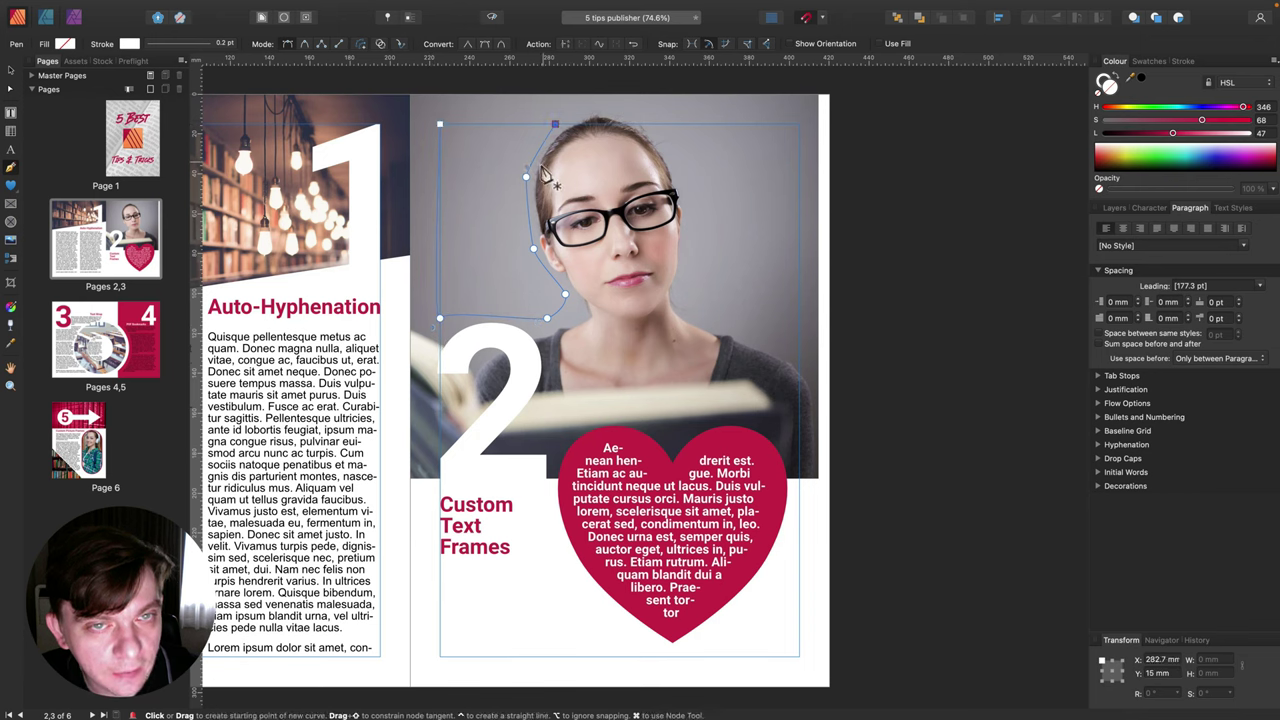
Refine the curve's nodes, making the bottom-left node a sharp corner and adjusting one beside her face.
{"action": "left_click", "coordinate": [10, 88]}
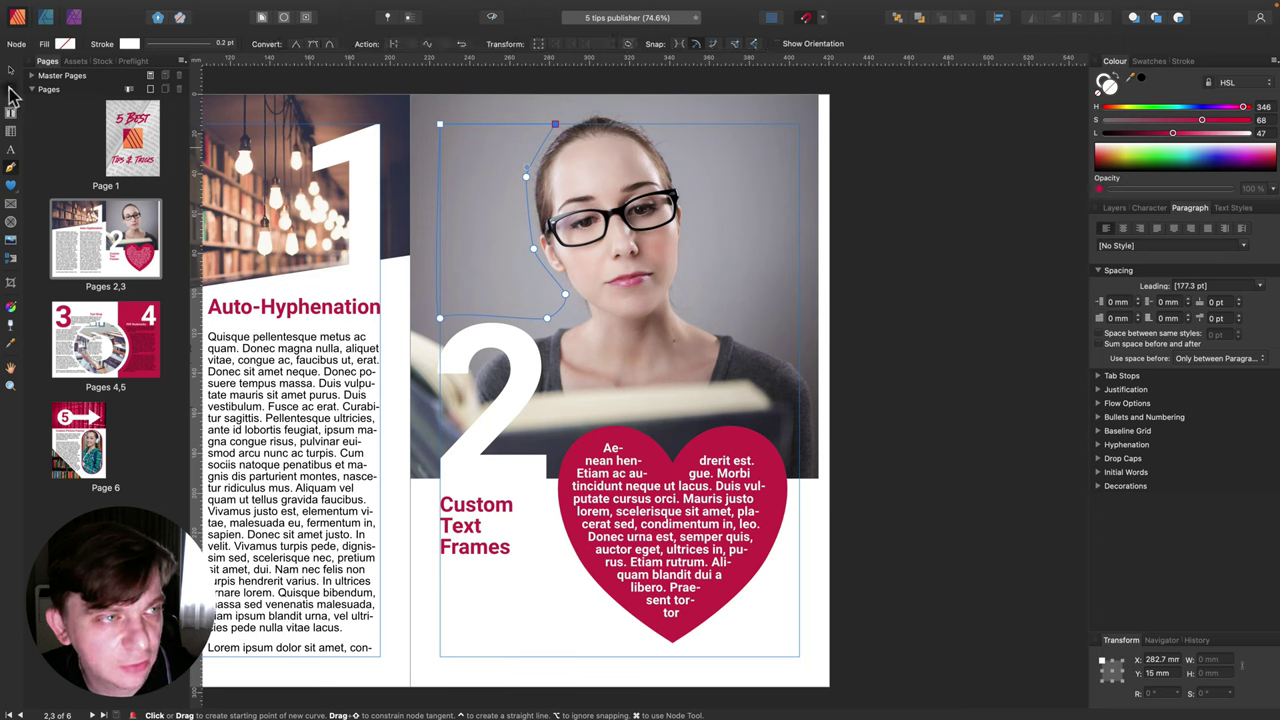
{"action": "left_click", "coordinate": [441, 319]}
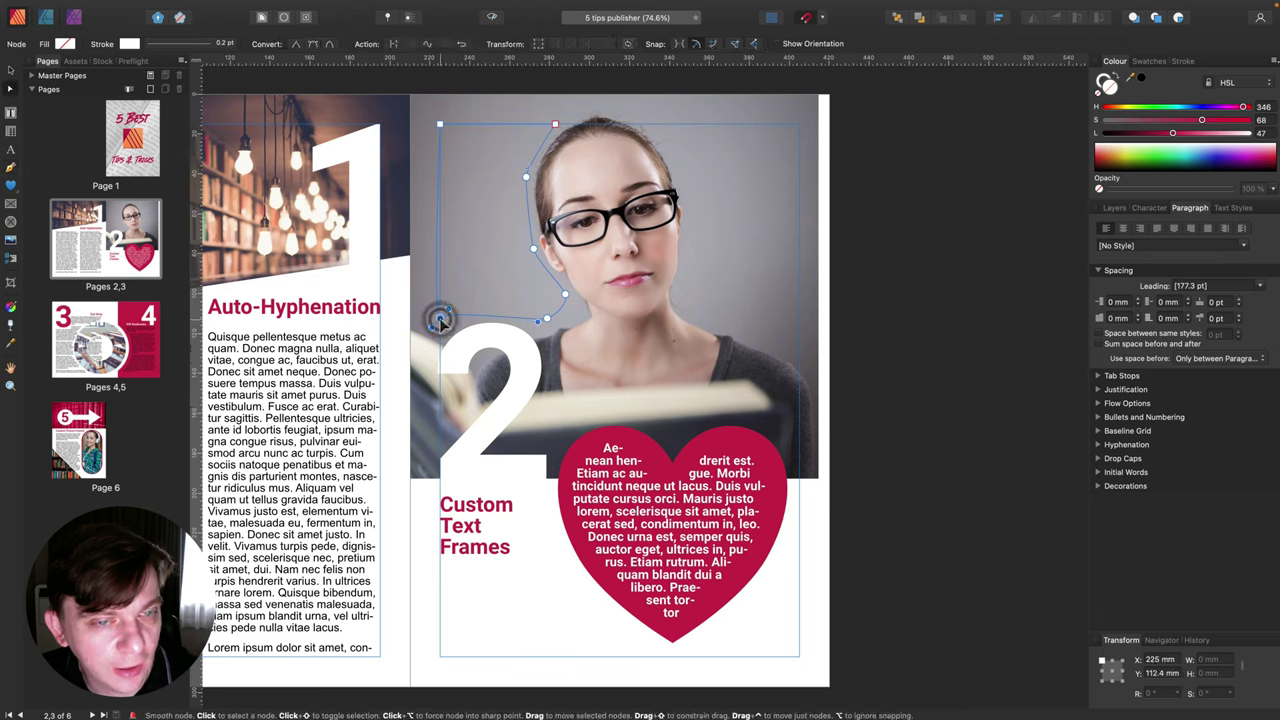
{"action": "left_click", "coordinate": [297, 45]}
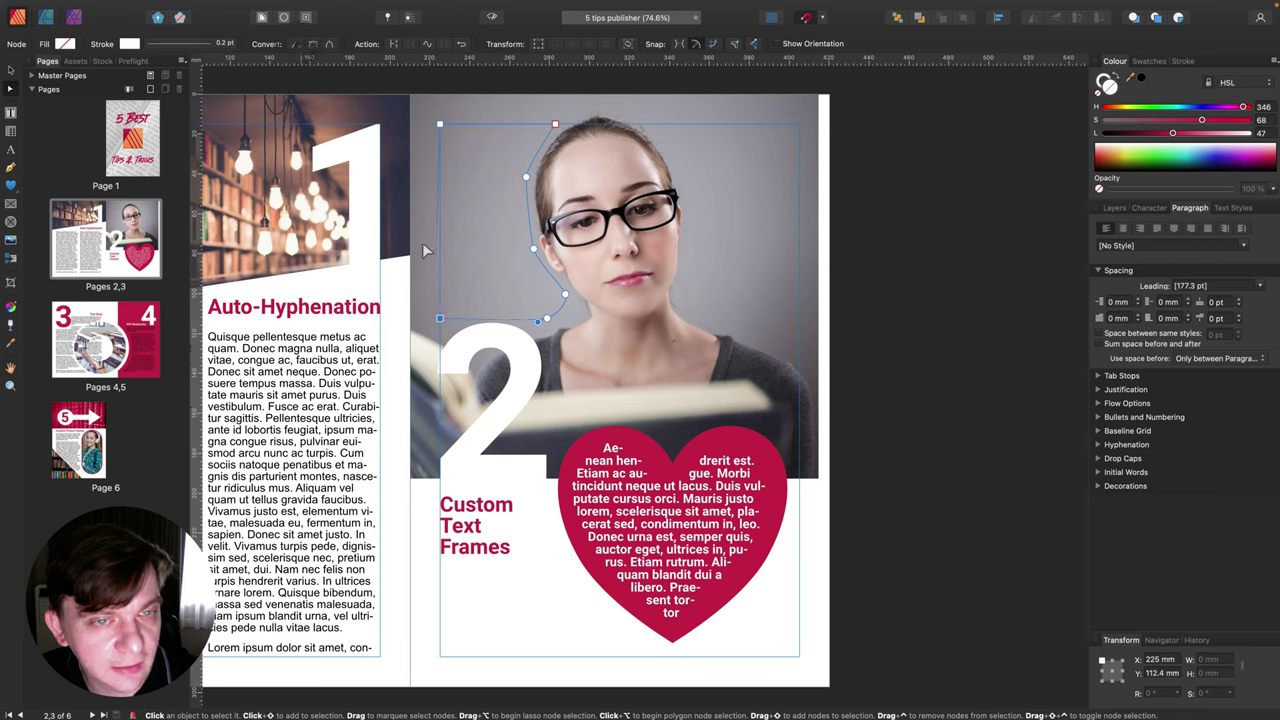
{"action": "left_click", "coordinate": [536, 256]}
{"action": "mouse_move", "coordinate": [536, 262]}
{"action": "left_mouse_down"}
{"action": "mouse_move", "coordinate": [526, 242]}
{"action": "mouse_move", "coordinate": [543, 271]}
{"action": "mouse_move", "coordinate": [514, 286]}
{"action": "mouse_move", "coordinate": [553, 262]}
{"action": "mouse_move", "coordinate": [538, 284]}
{"action": "mouse_move", "coordinate": [552, 283]}
{"action": "mouse_move", "coordinate": [526, 251]}
{"action": "mouse_move", "coordinate": [540, 262]}
{"action": "left_mouse_up"}
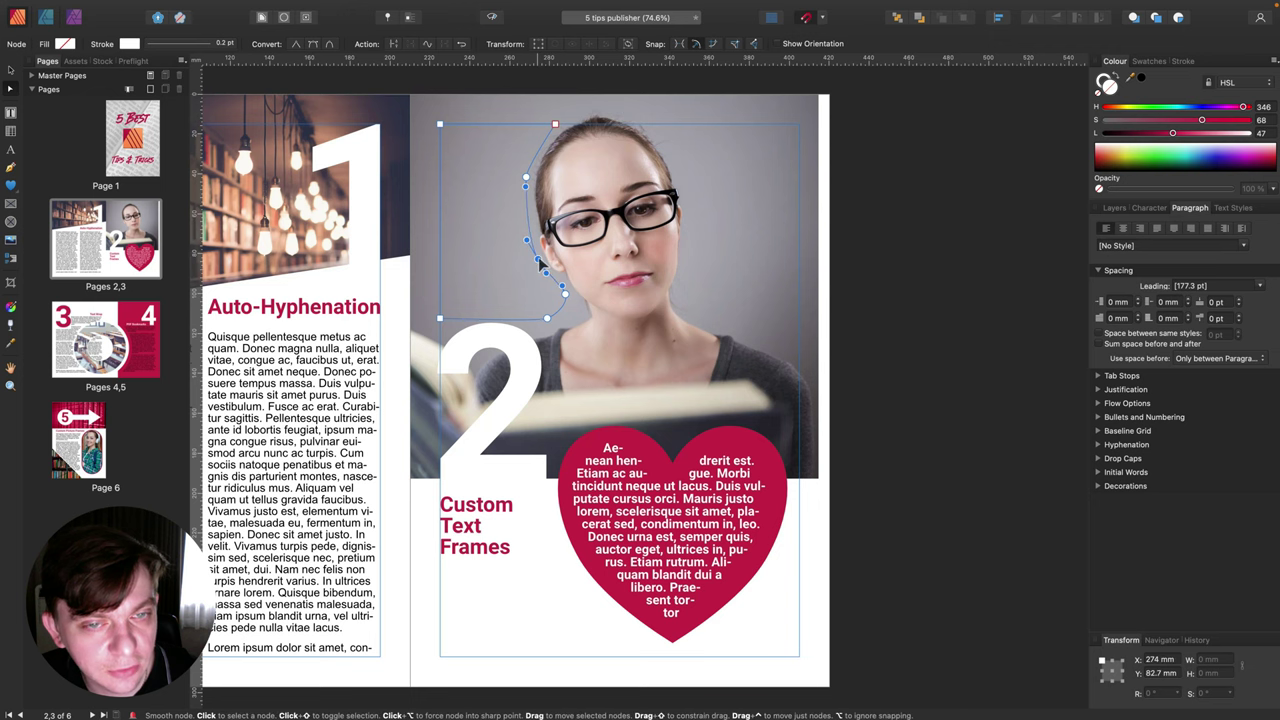
{"action": "scroll", "coordinate": [540, 262], "scroll_direction": "left", "scroll_amount": 1}
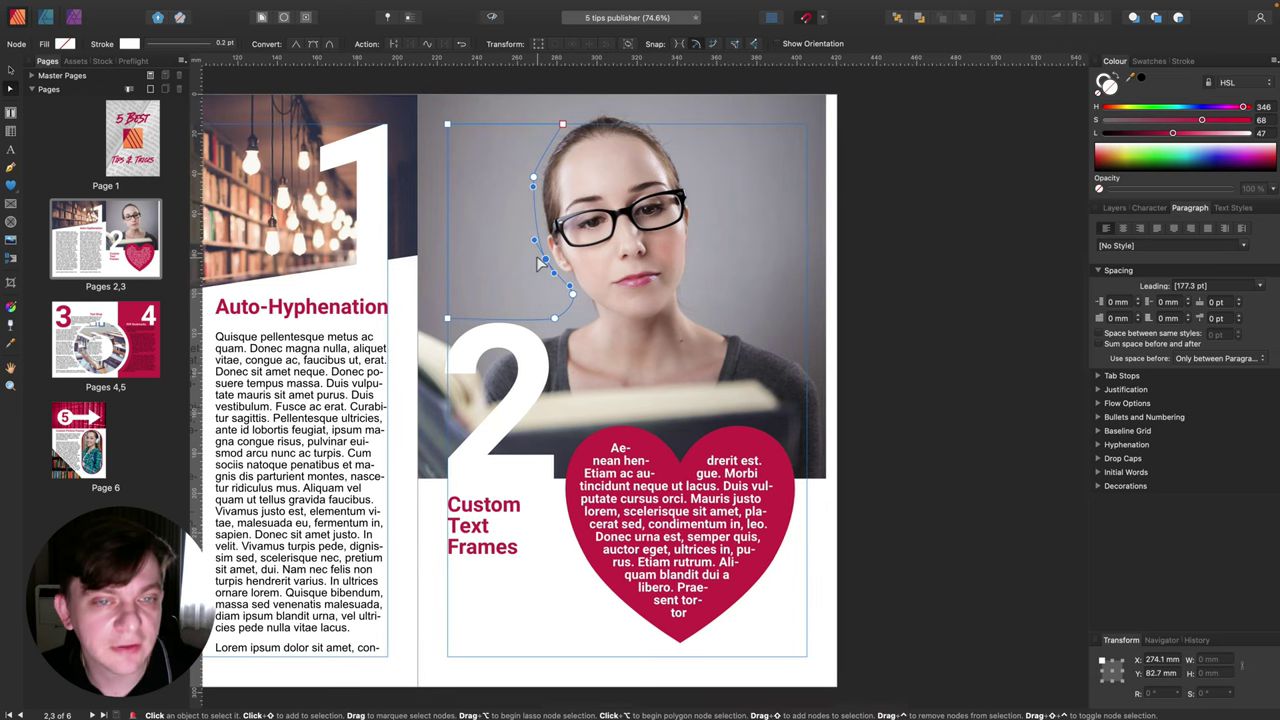
{"action": "left_click", "coordinate": [10, 70]}
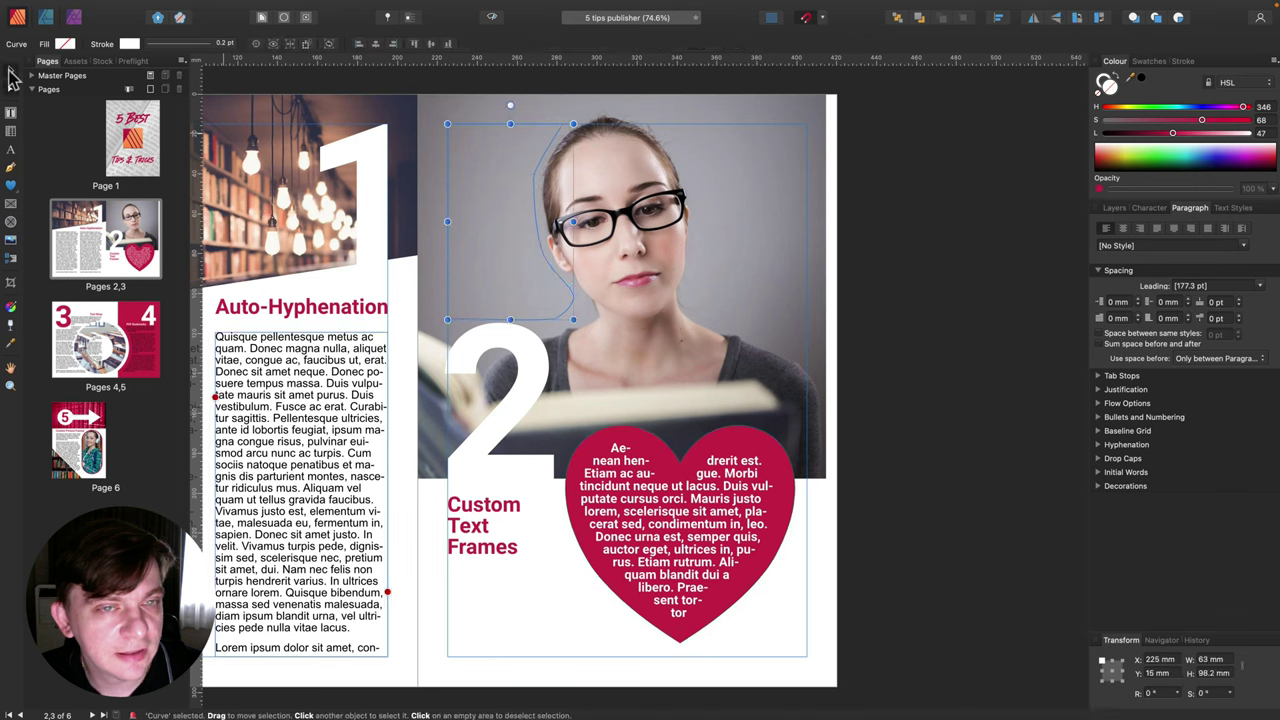
Convert the left traced curve to a text frame and clear the test letters.
{"action": "right_click", "coordinate": [524, 160]}
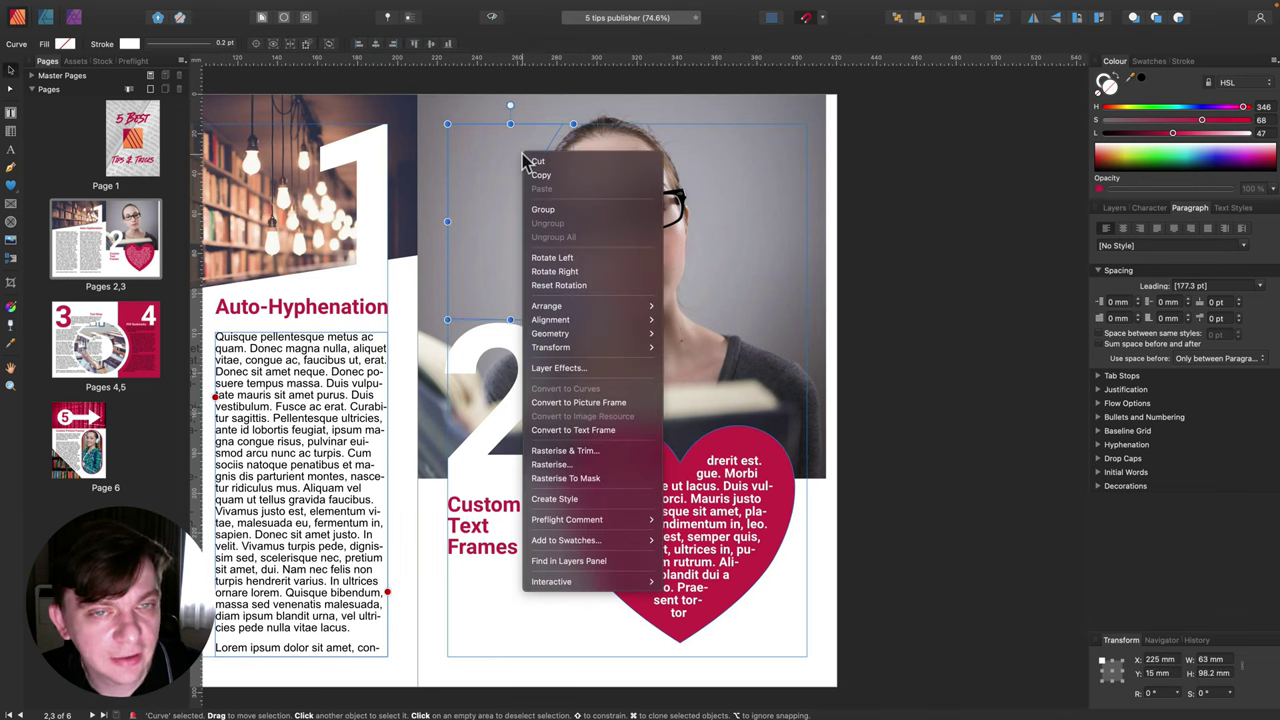
{"action": "left_click", "coordinate": [592, 432]}
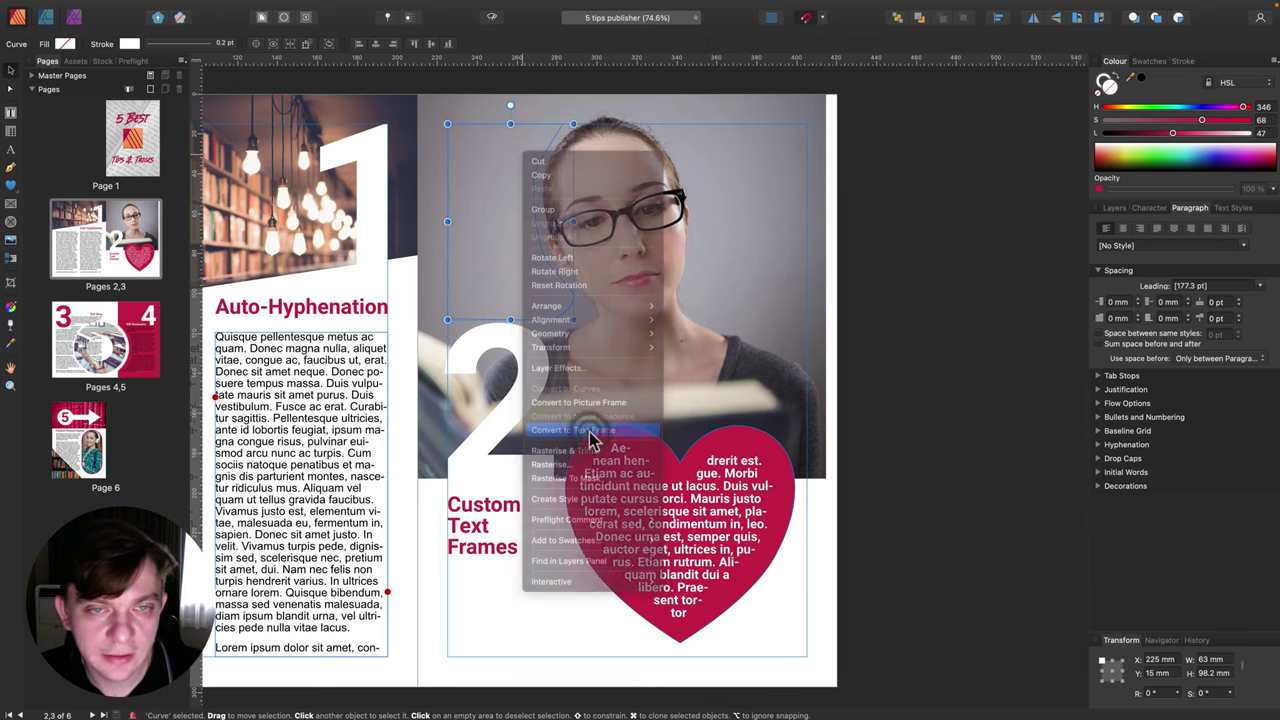
{"action": "type", "text": "fdsdfs"}
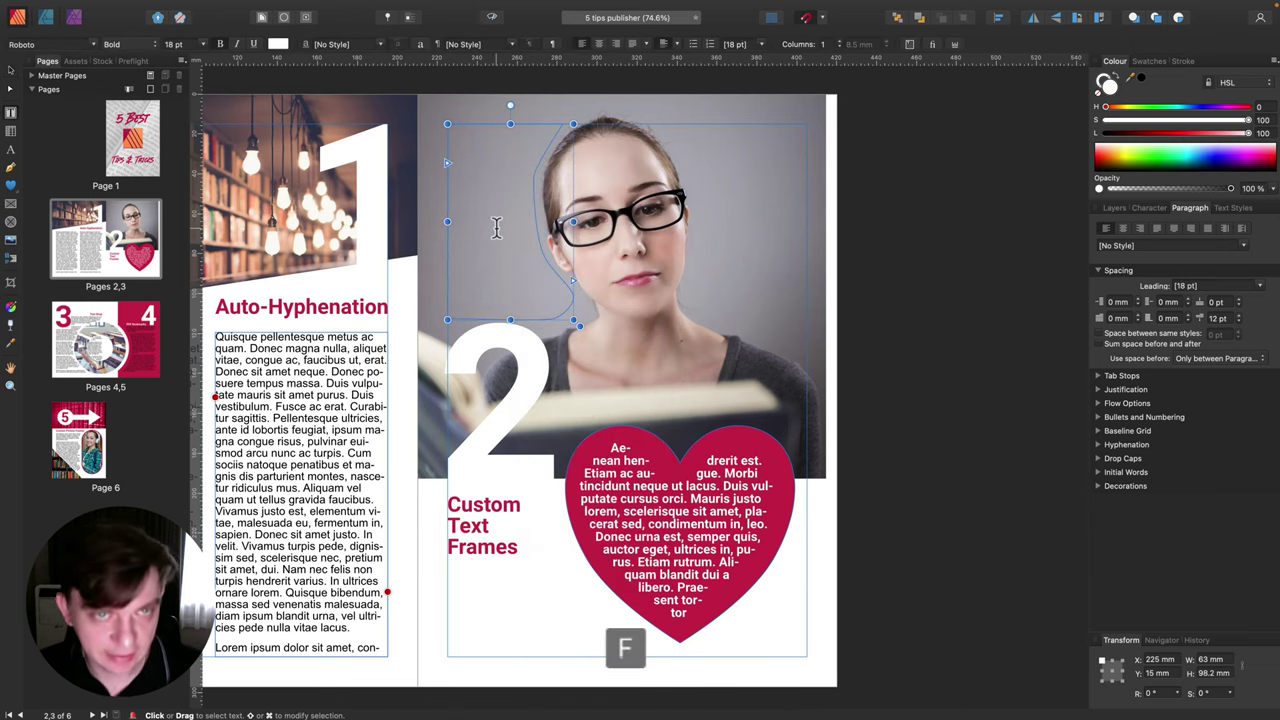
{"action": "type", "text": "df"}
{"action": "key", "text": "BackSpace"}
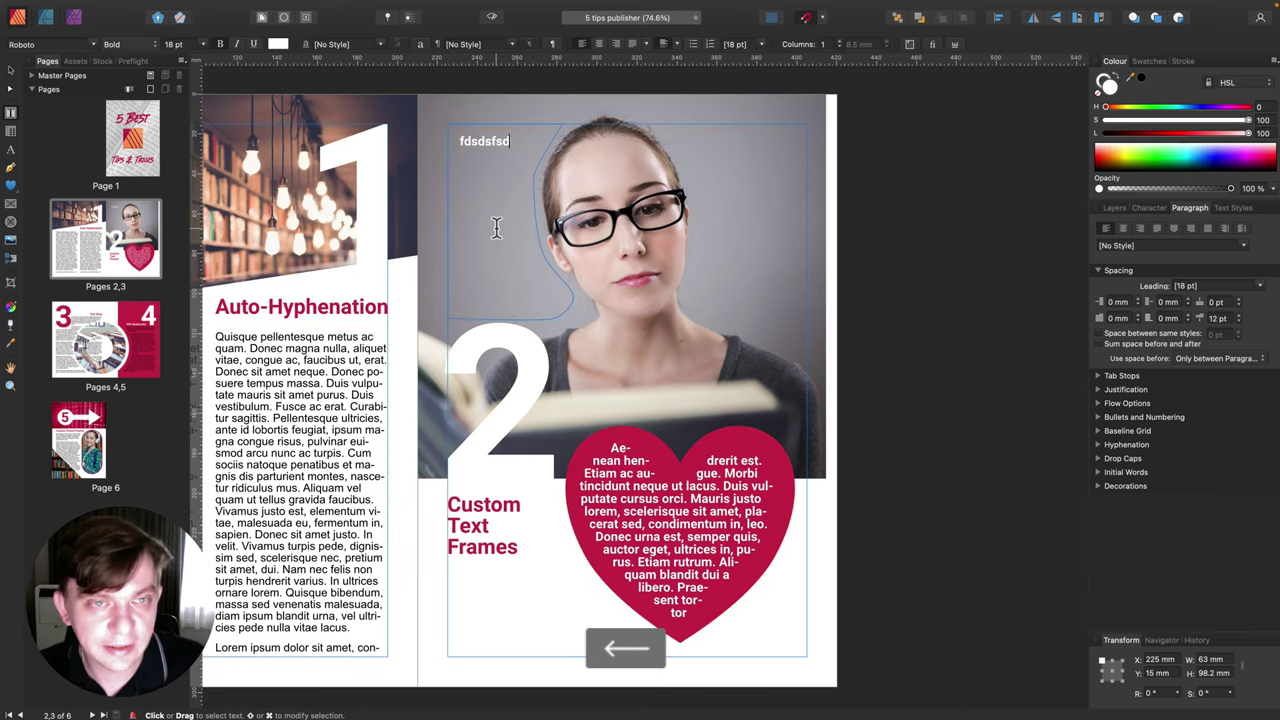
{"action": "key", "text": "BackSpace"}
{"action": "key", "text": "BackSpace"}
{"action": "key", "text": "BackSpace"}
{"action": "key", "text": "BackSpace"}
{"action": "key", "text": "BackSpace"}
{"action": "key", "text": "Escape"}
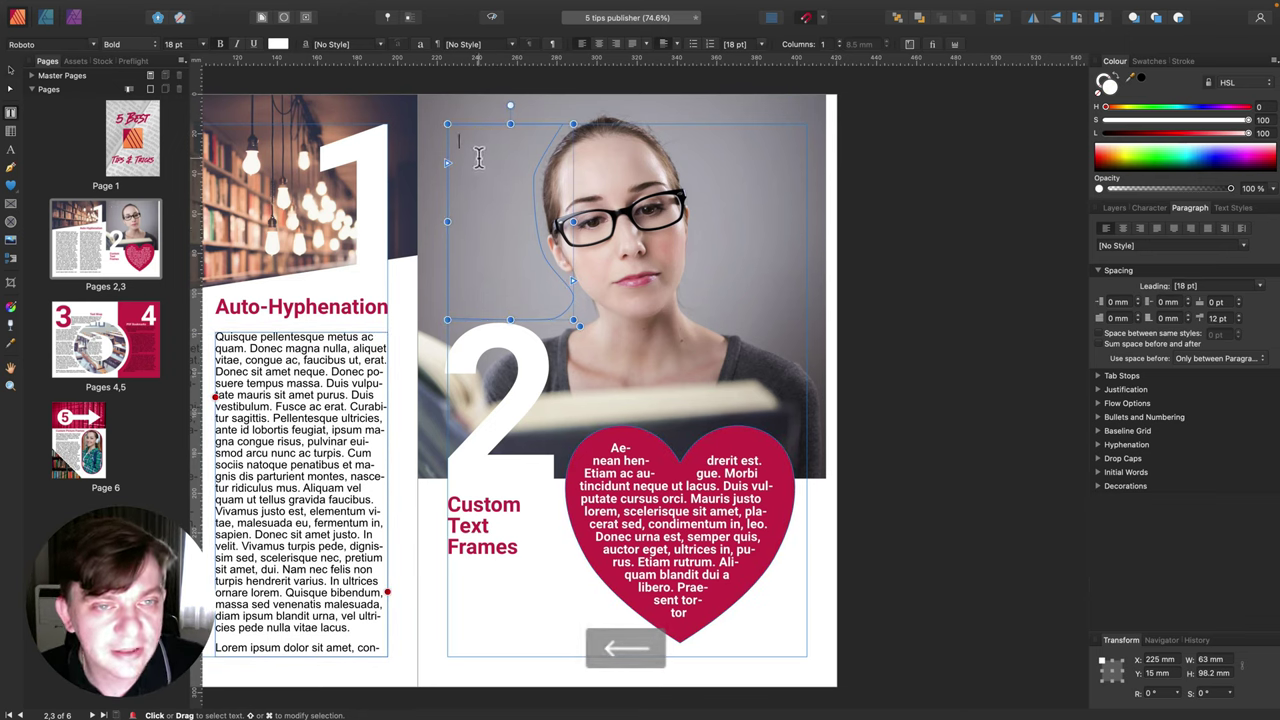
Fill the curved frame with placeholder text via Insert Filler Text.
{"action": "left_click", "coordinate": [470, 142]}
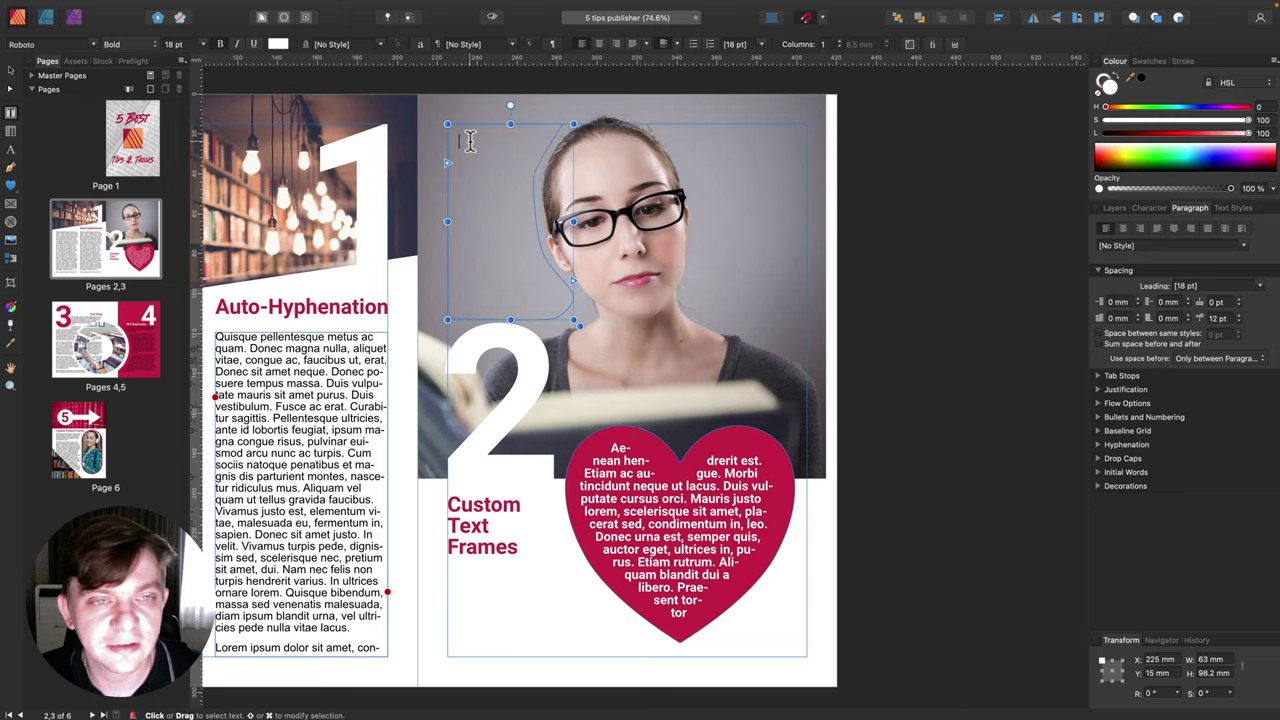
{"action": "right_click", "coordinate": [471, 144]}
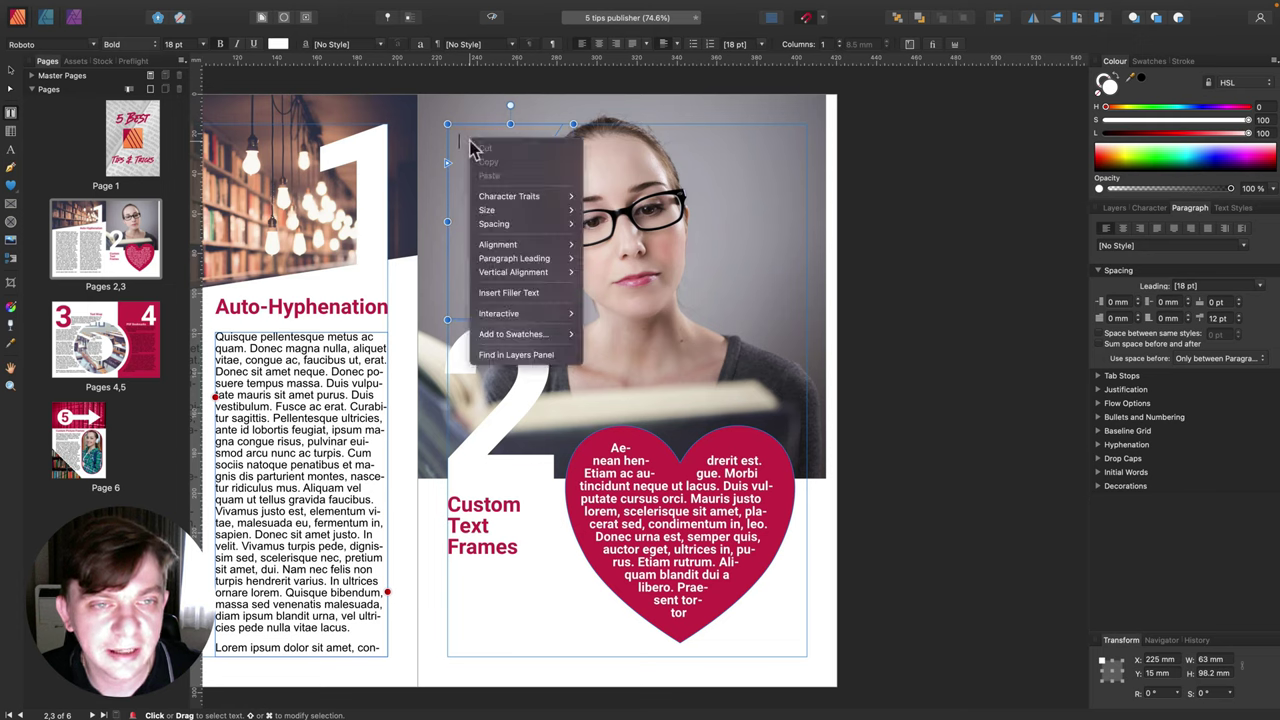
{"action": "left_click", "coordinate": [521, 295]}
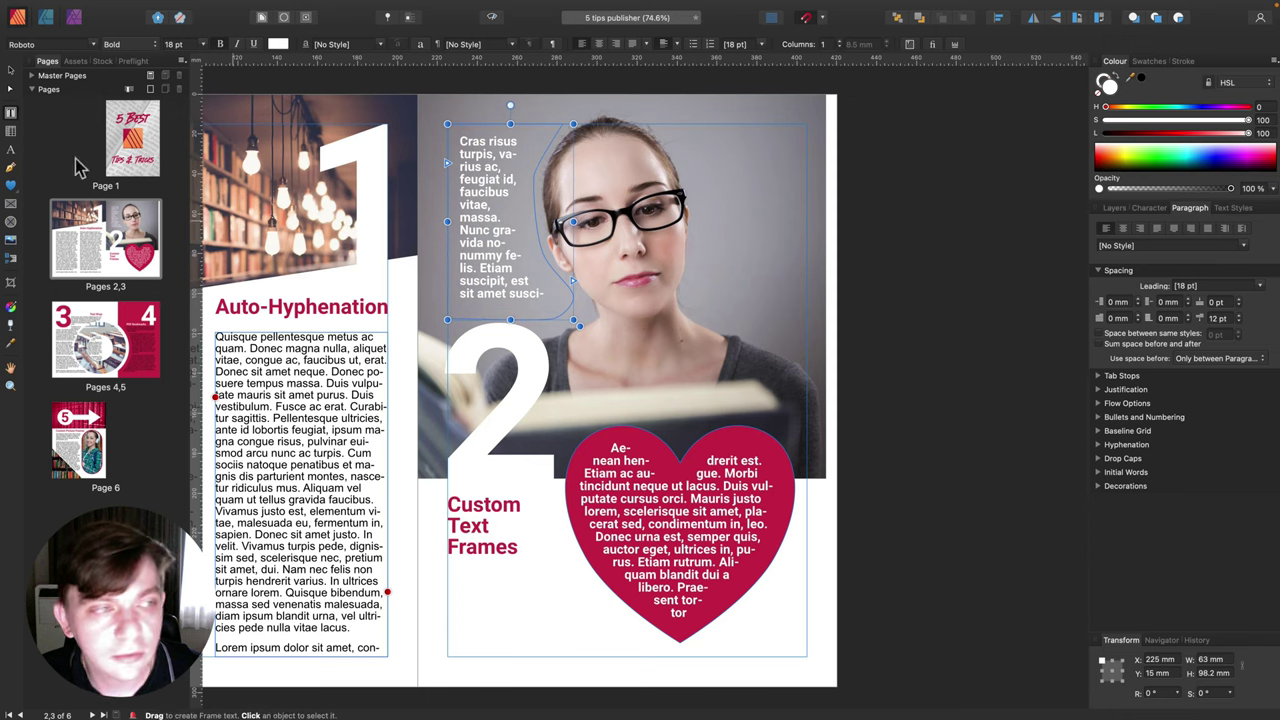
Draw a closed curve along the right side of the woman's head to the photo's right edge.
{"action": "left_click", "coordinate": [10, 170]}
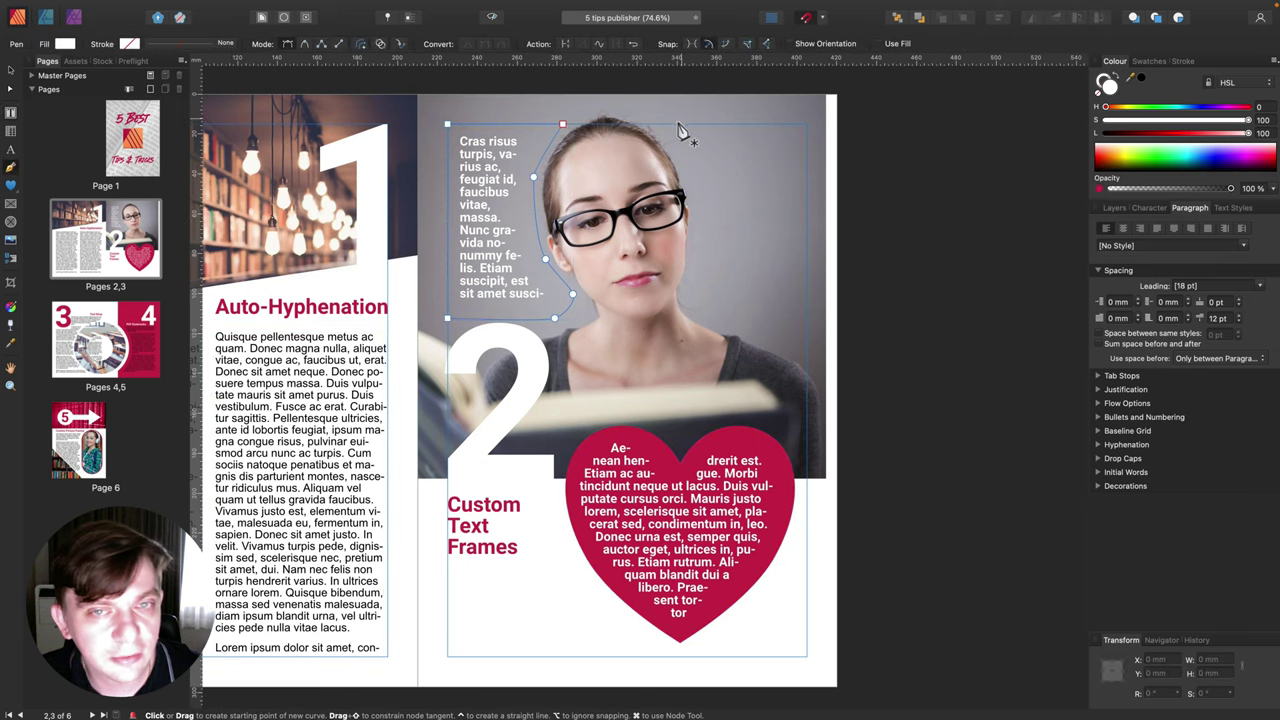
{"action": "left_click", "coordinate": [664, 125]}
{"action": "left_click_drag", "start_coordinate": [701, 202], "coordinate": [701, 220]}
{"action": "left_click_drag", "start_coordinate": [693, 288], "coordinate": [724, 331]}
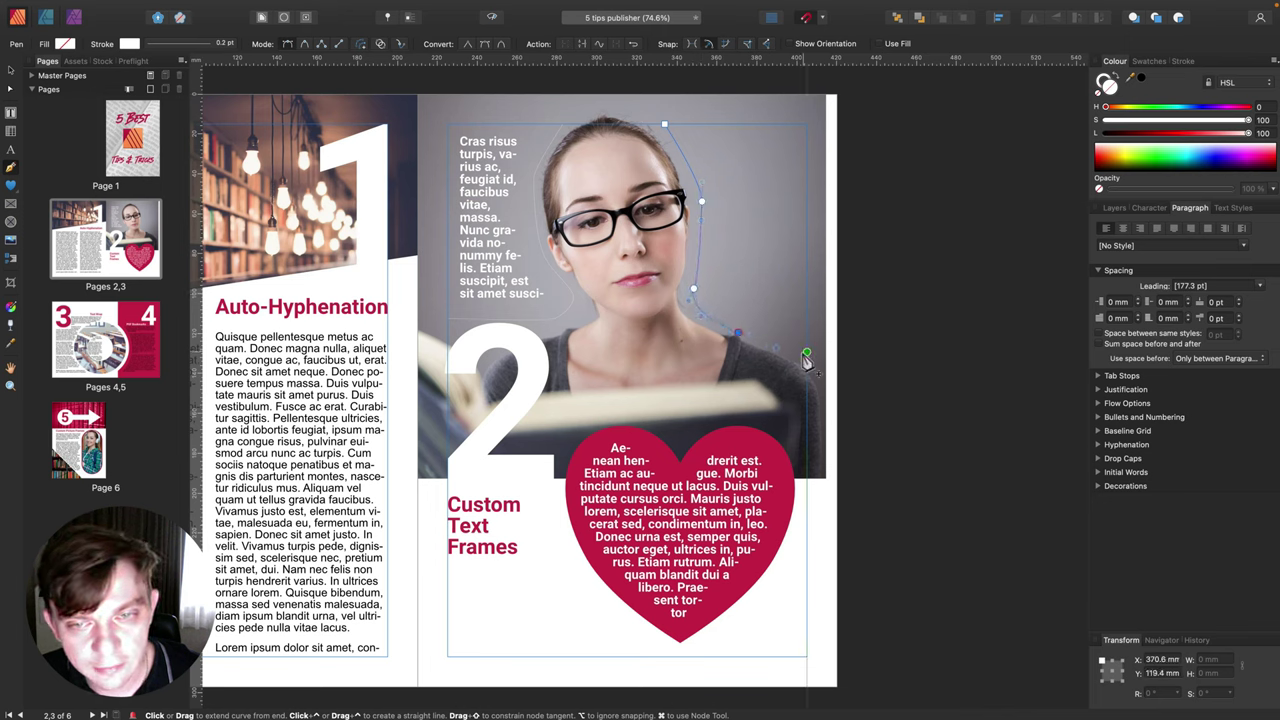
{"action": "left_click", "coordinate": [806, 352]}
{"action": "left_click", "coordinate": [806, 124]}
{"action": "left_click", "coordinate": [664, 125]}
Convert the new right-side curve into a text frame.
{"action": "left_click", "coordinate": [12, 69]}
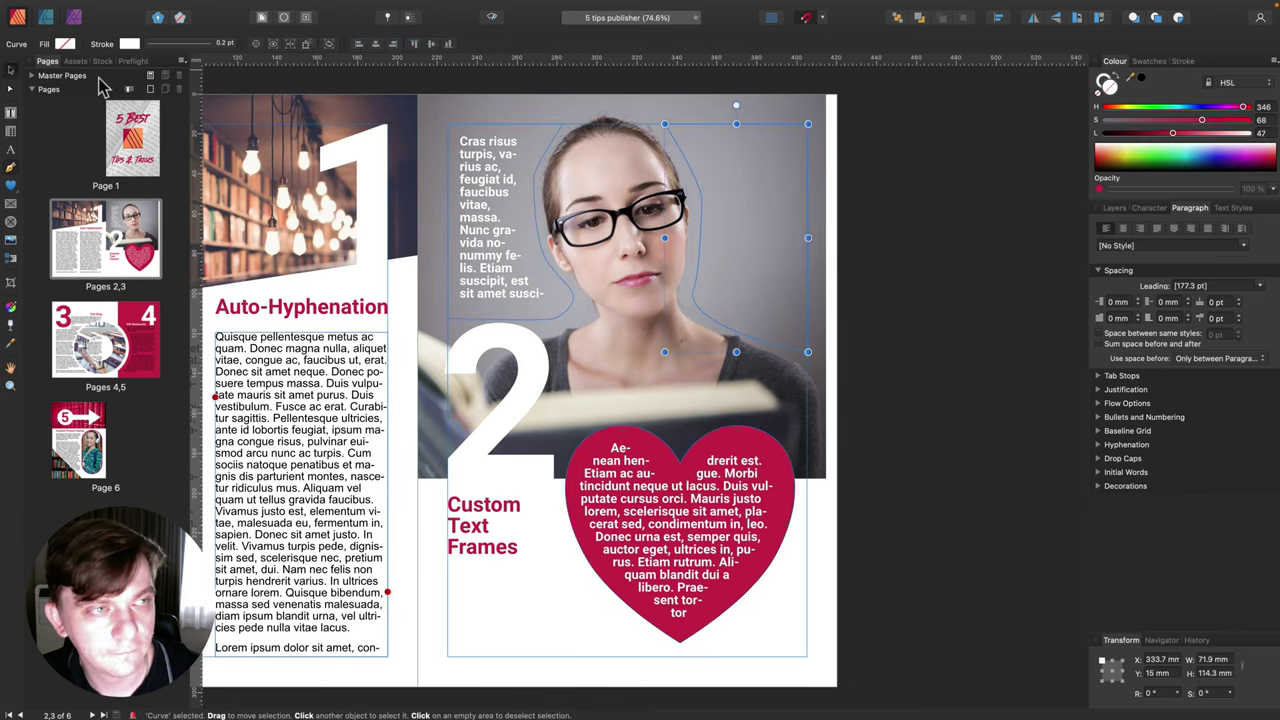
{"action": "right_click", "coordinate": [744, 194]}
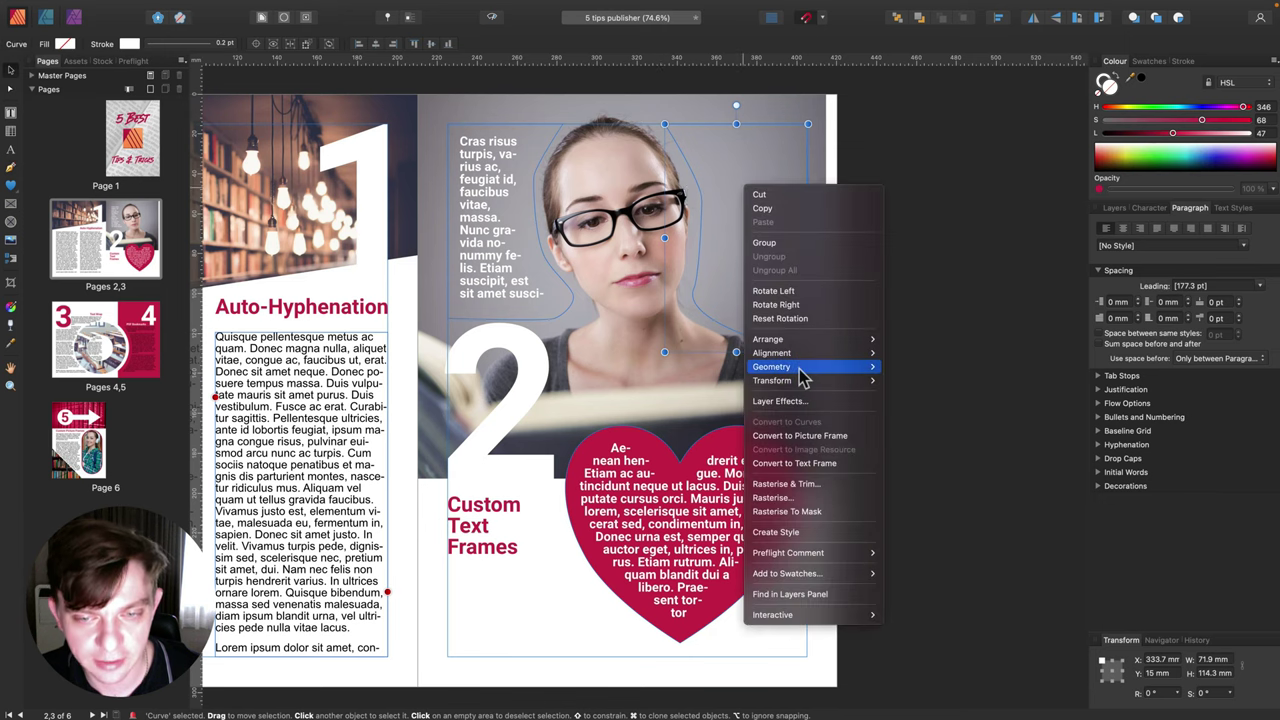
{"action": "left_click", "coordinate": [822, 465]}
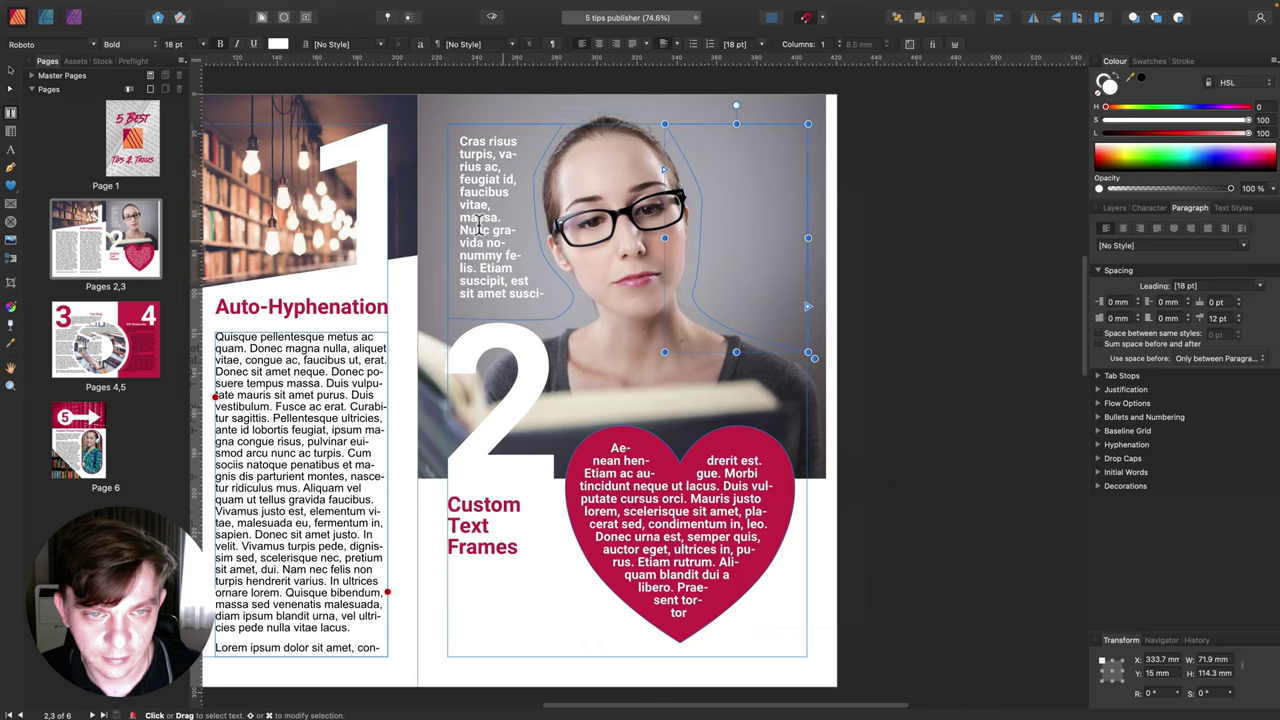
{"action": "scroll", "coordinate": [479, 222], "scroll_direction": "right", "scroll_amount": 1}
{"action": "left_click", "coordinate": [491, 229]}
Link the left curved frame's overflow text into the right curved frame.
{"action": "key", "text": "Escape"}
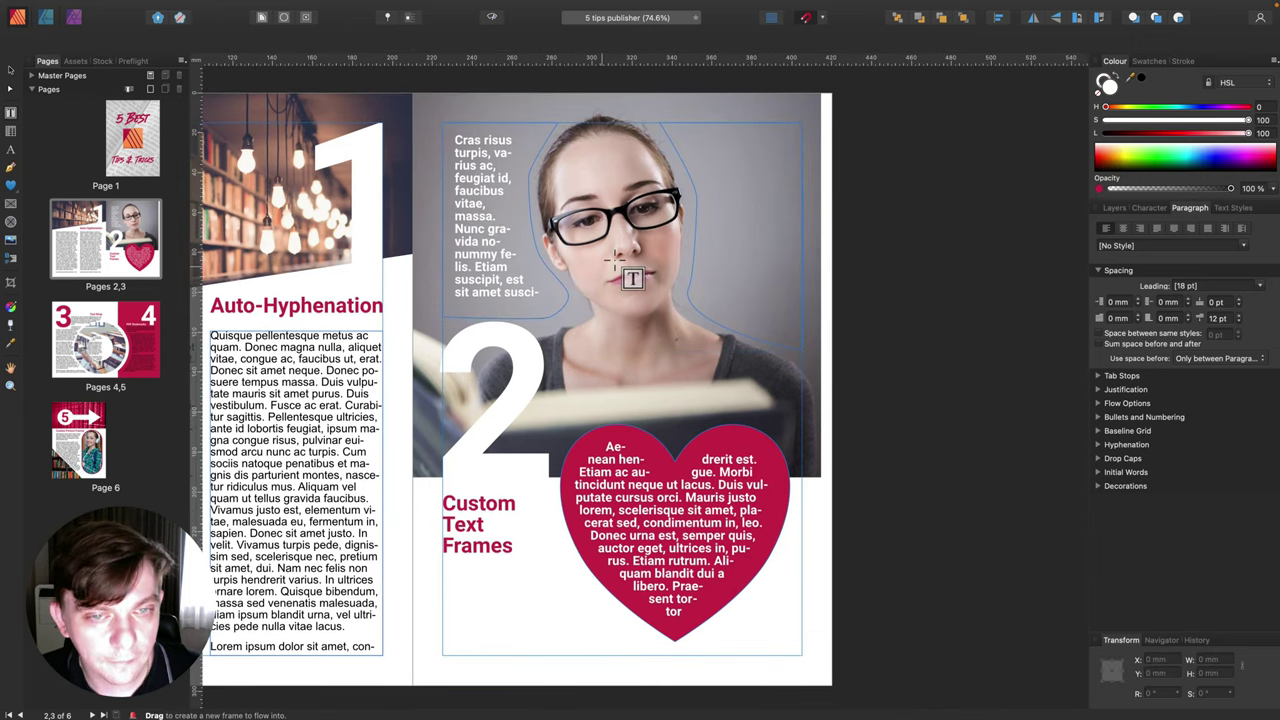
{"action": "left_click", "coordinate": [739, 229]}
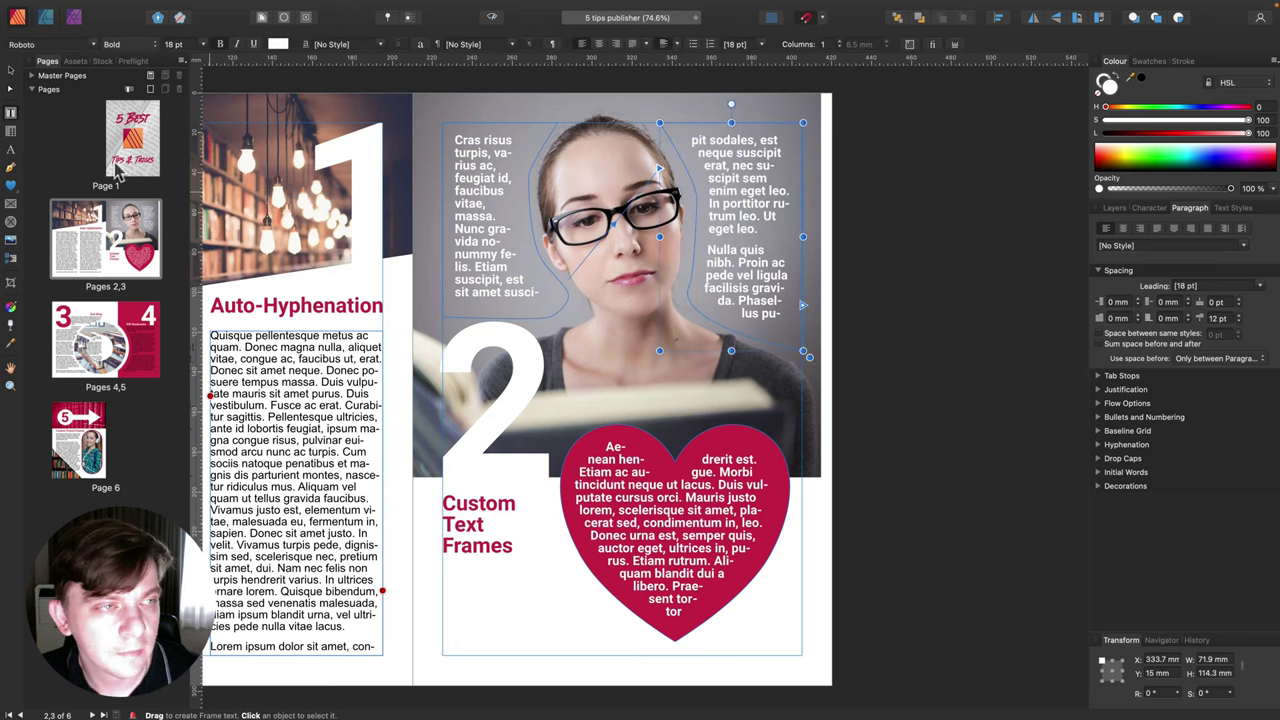
{"action": "left_click", "coordinate": [11, 70]}
{"action": "left_click", "coordinate": [658, 196]}
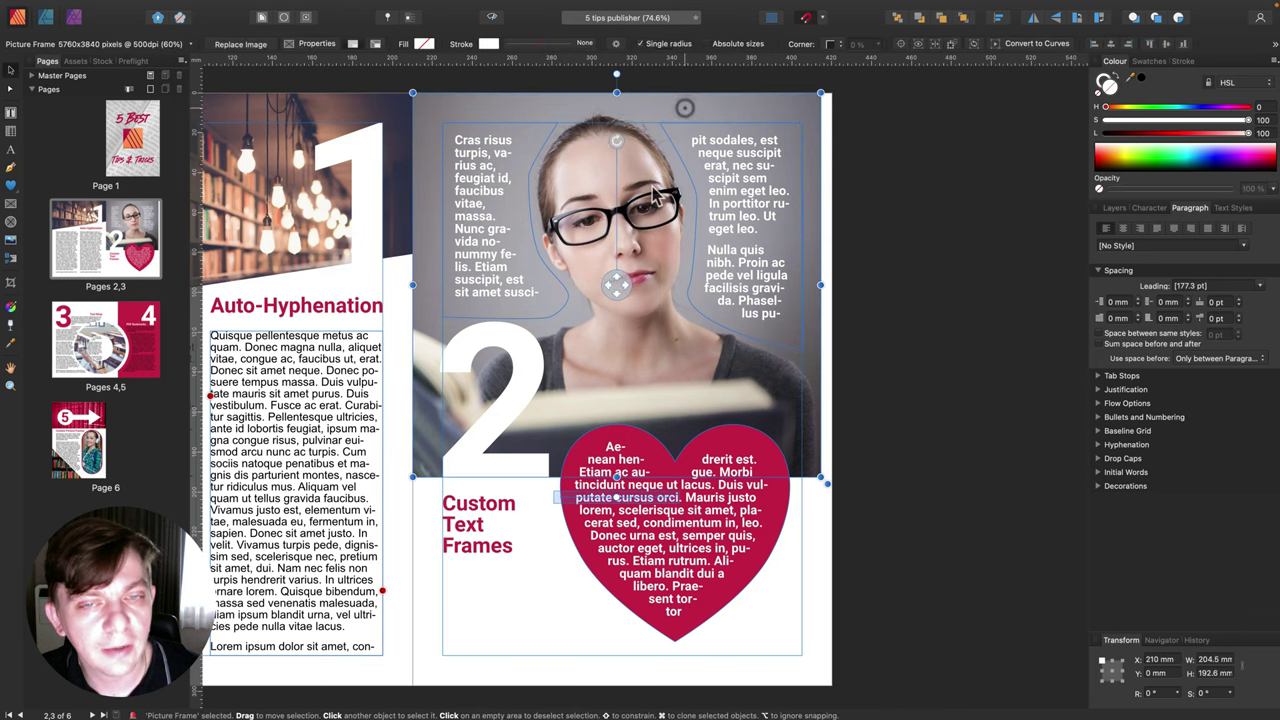
{"action": "left_click", "coordinate": [529, 557]}
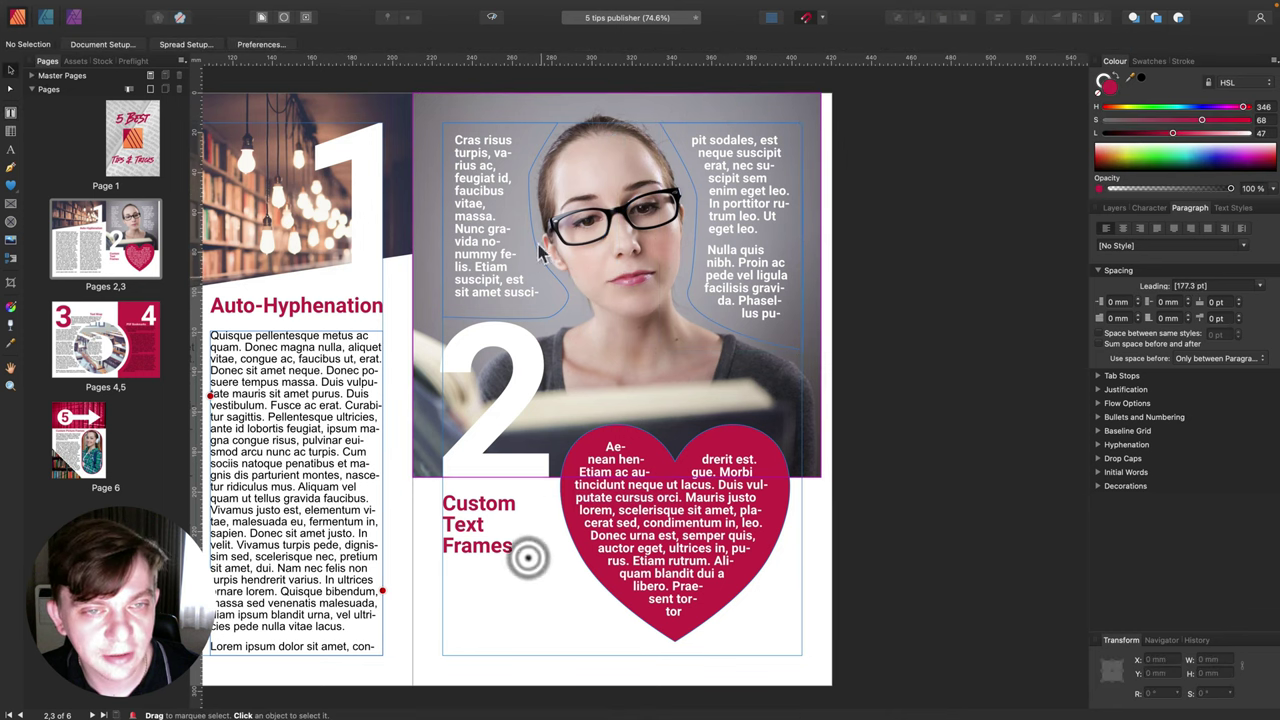
Preview the page without frame guides and zoom in to 150%.
{"action": "left_click", "coordinate": [490, 17]}
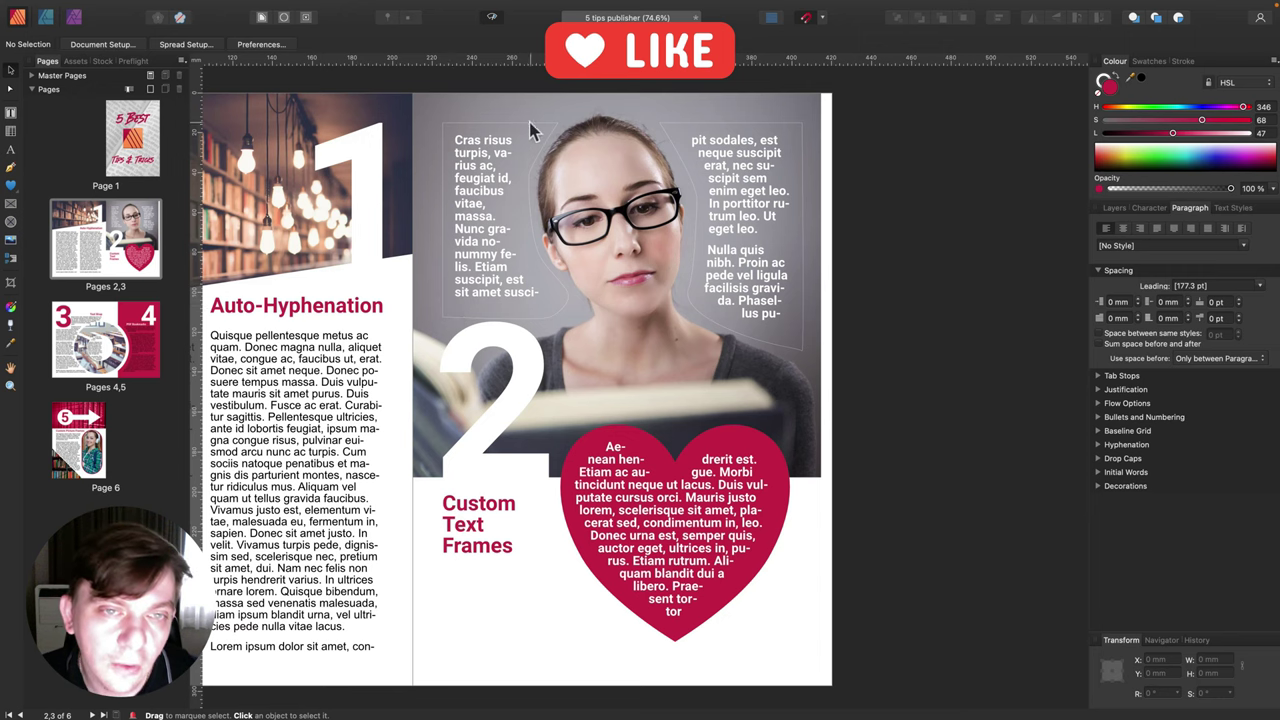
{"action": "key", "text": "super+equal"}
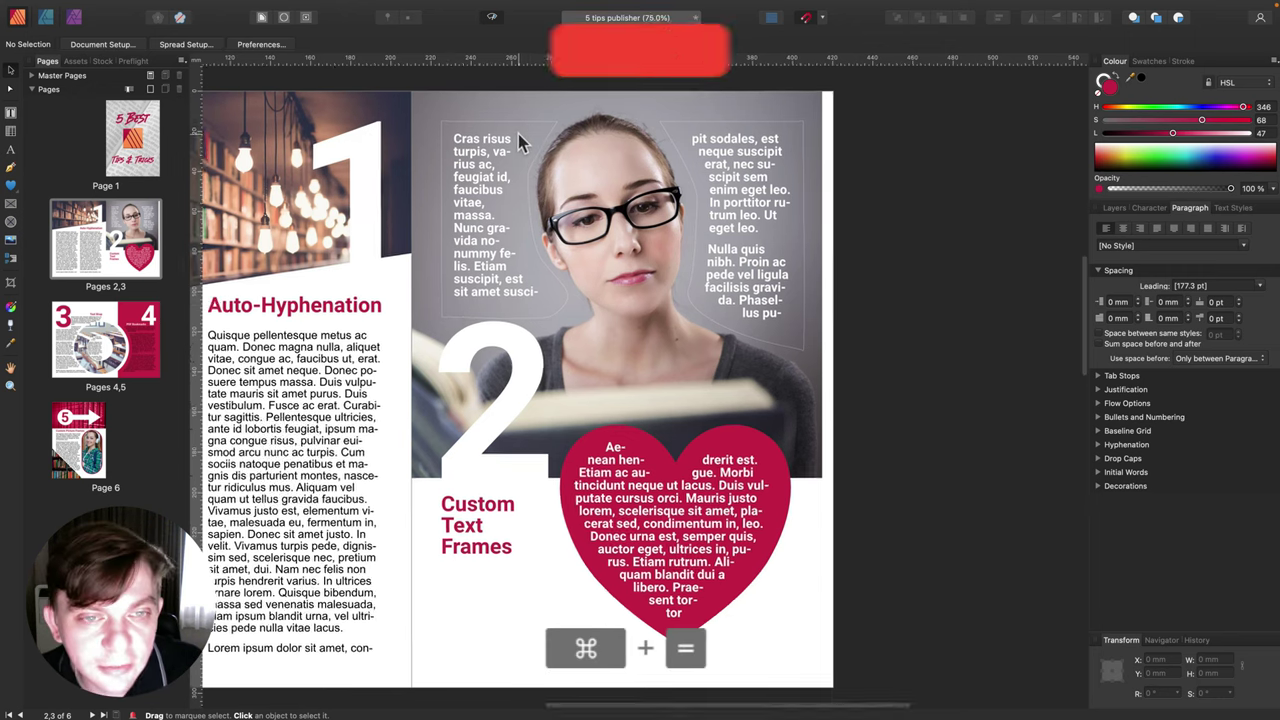
{"action": "scroll", "coordinate": [517, 166], "scroll_direction": "up", "scroll_amount": 5}
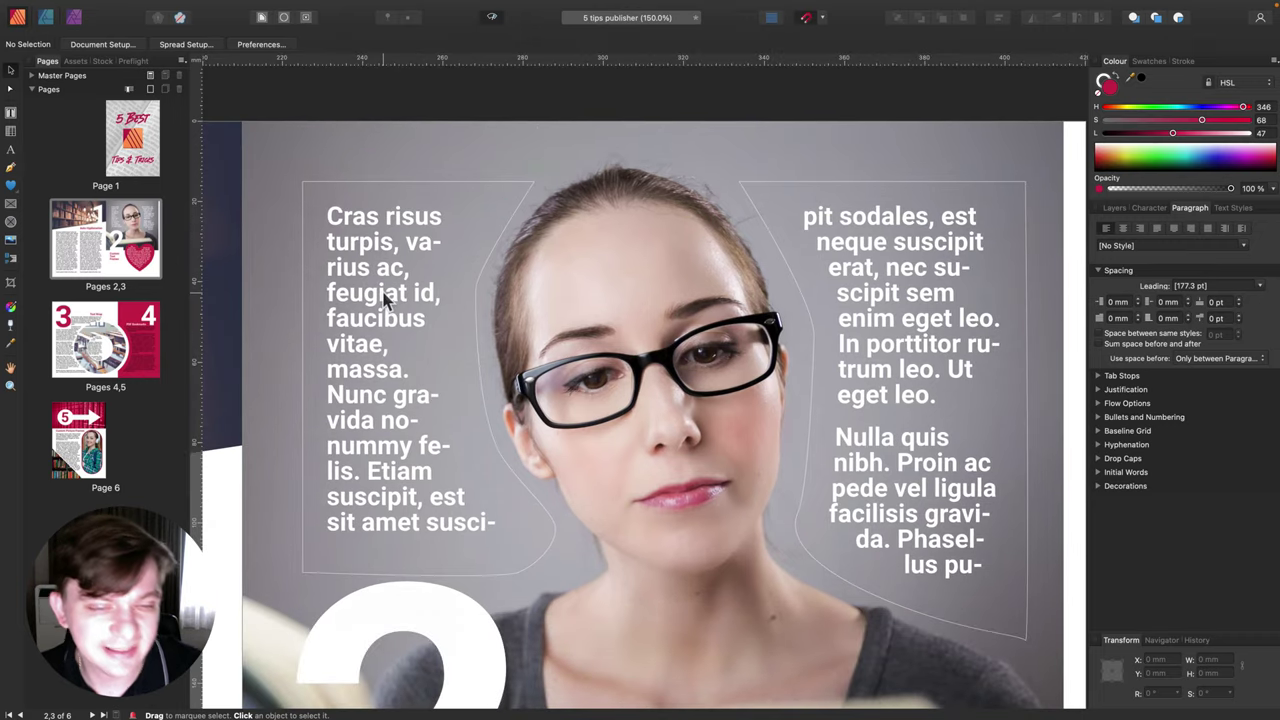
Set the Stroke to none for both the left and right curved text frames.
{"action": "left_click", "coordinate": [400, 288]}
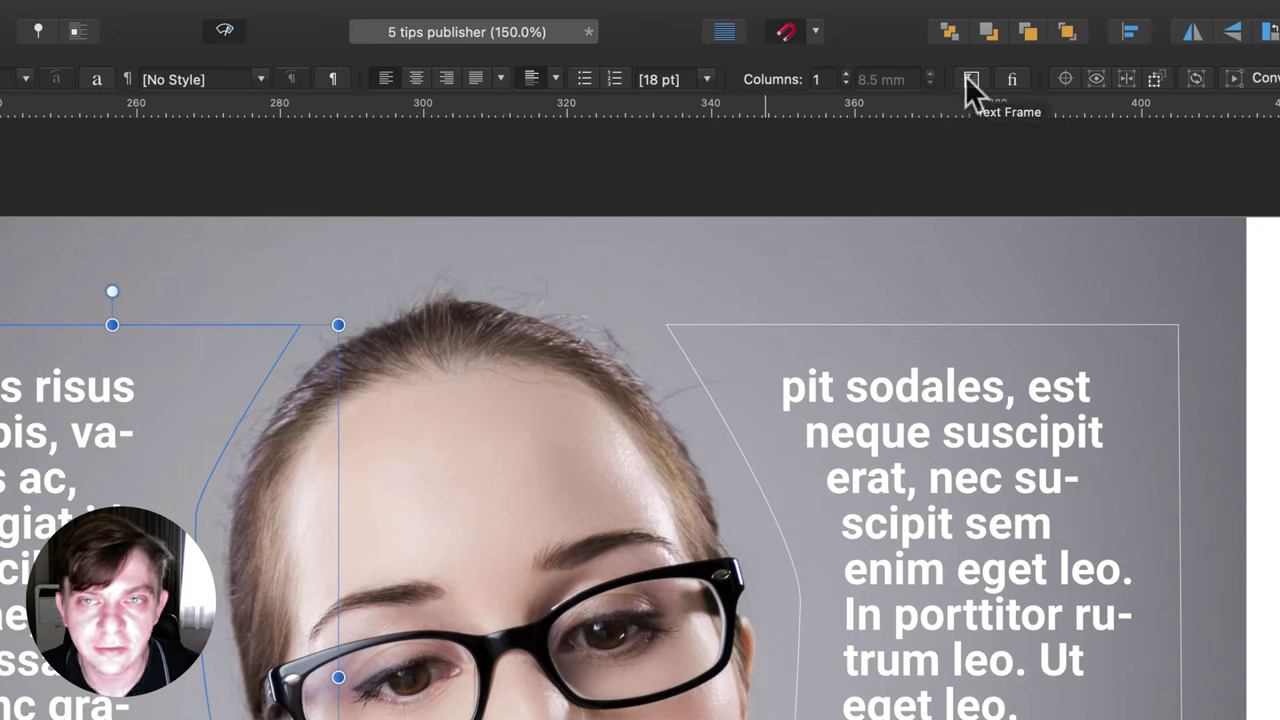
{"action": "left_click", "coordinate": [970, 76]}
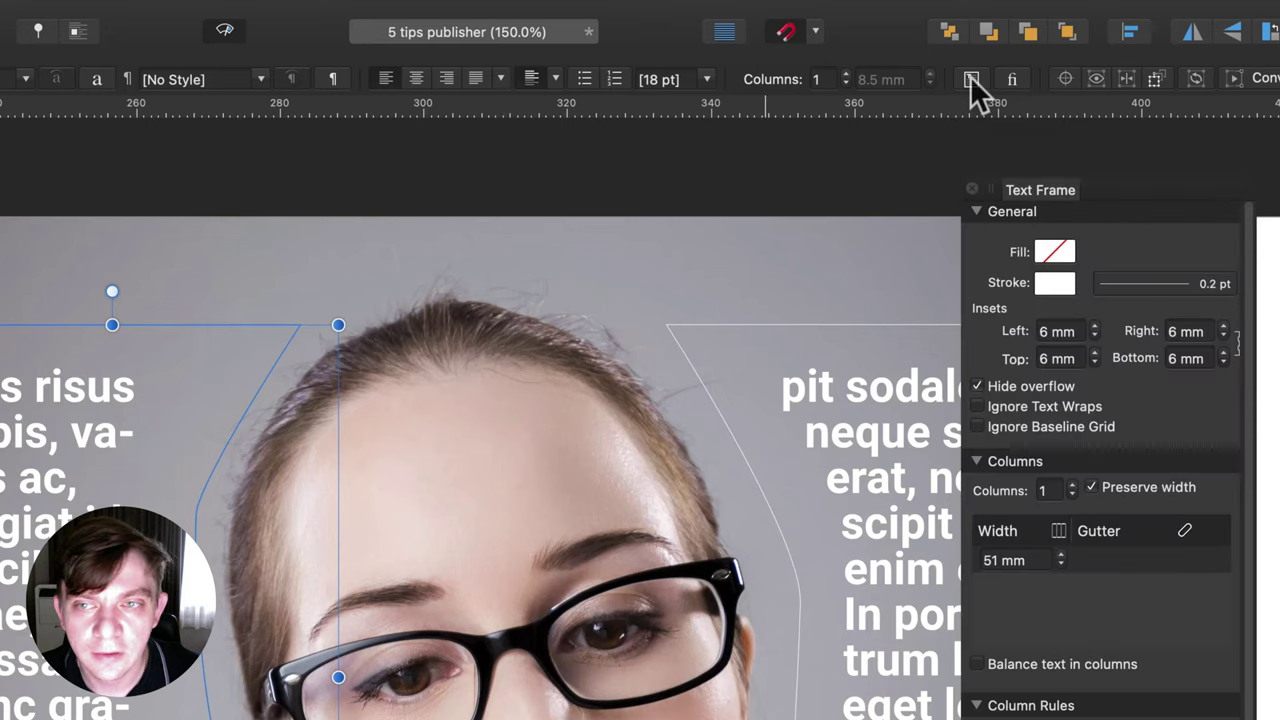
{"action": "left_click", "coordinate": [1054, 282]}
{"action": "left_click", "coordinate": [1260, 318]}
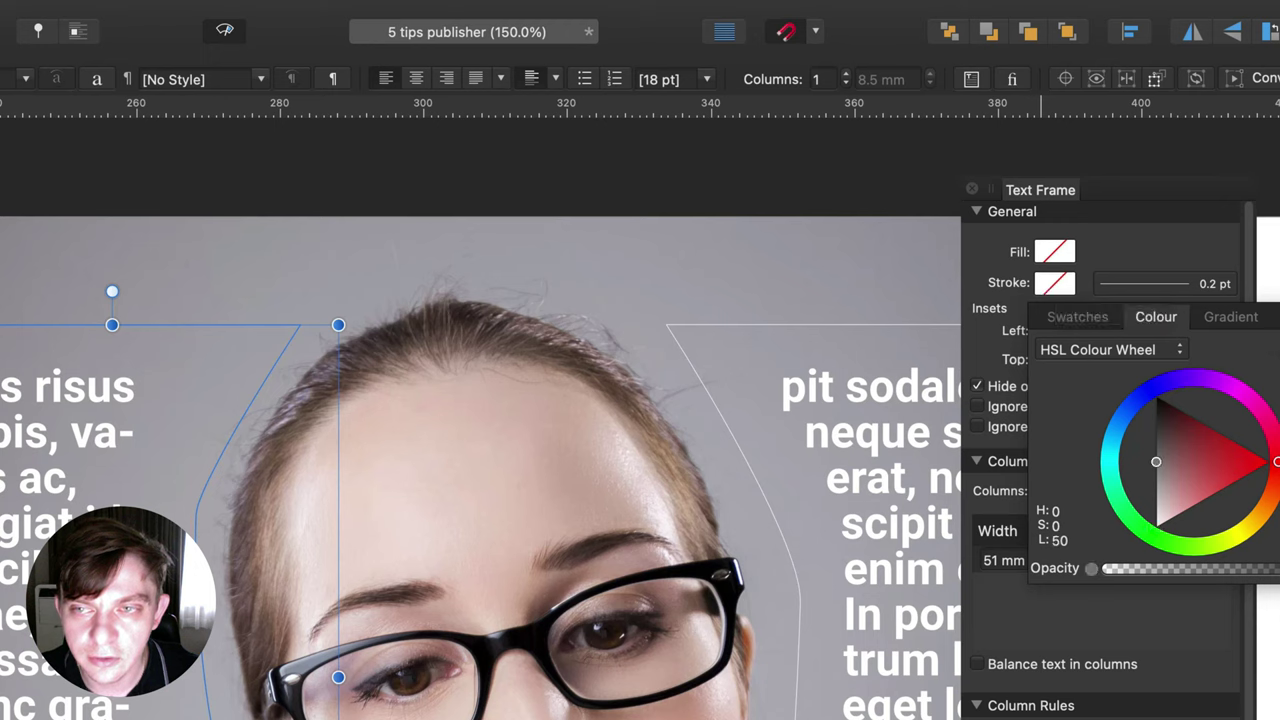
{"action": "left_click", "coordinate": [764, 248]}
{"action": "left_click", "coordinate": [847, 391]}
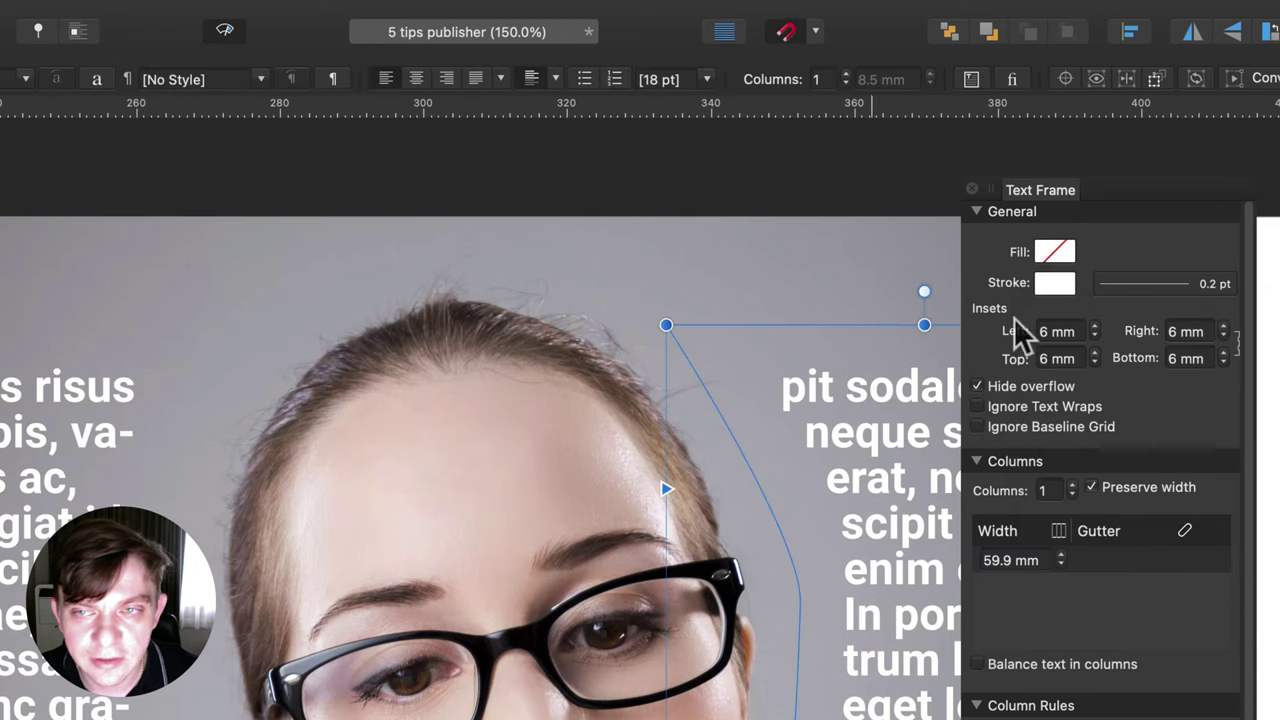
{"action": "left_click", "coordinate": [1054, 284]}
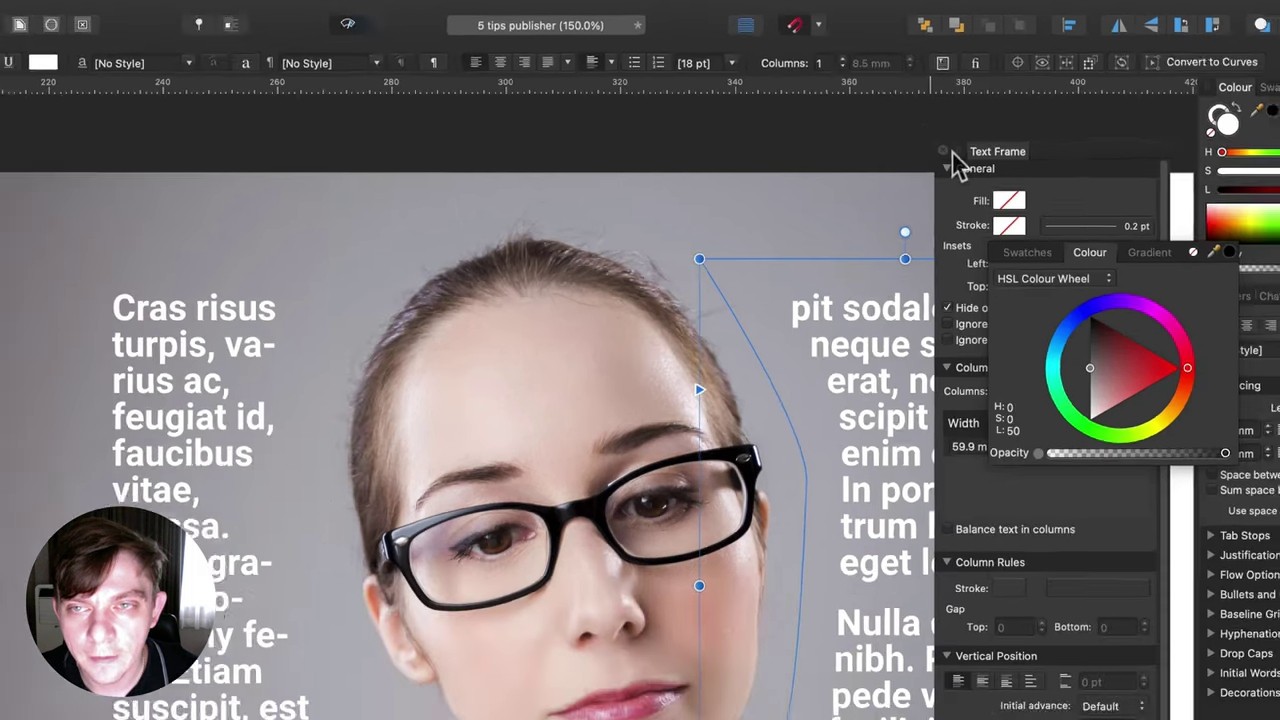
{"action": "left_click", "coordinate": [951, 163]}
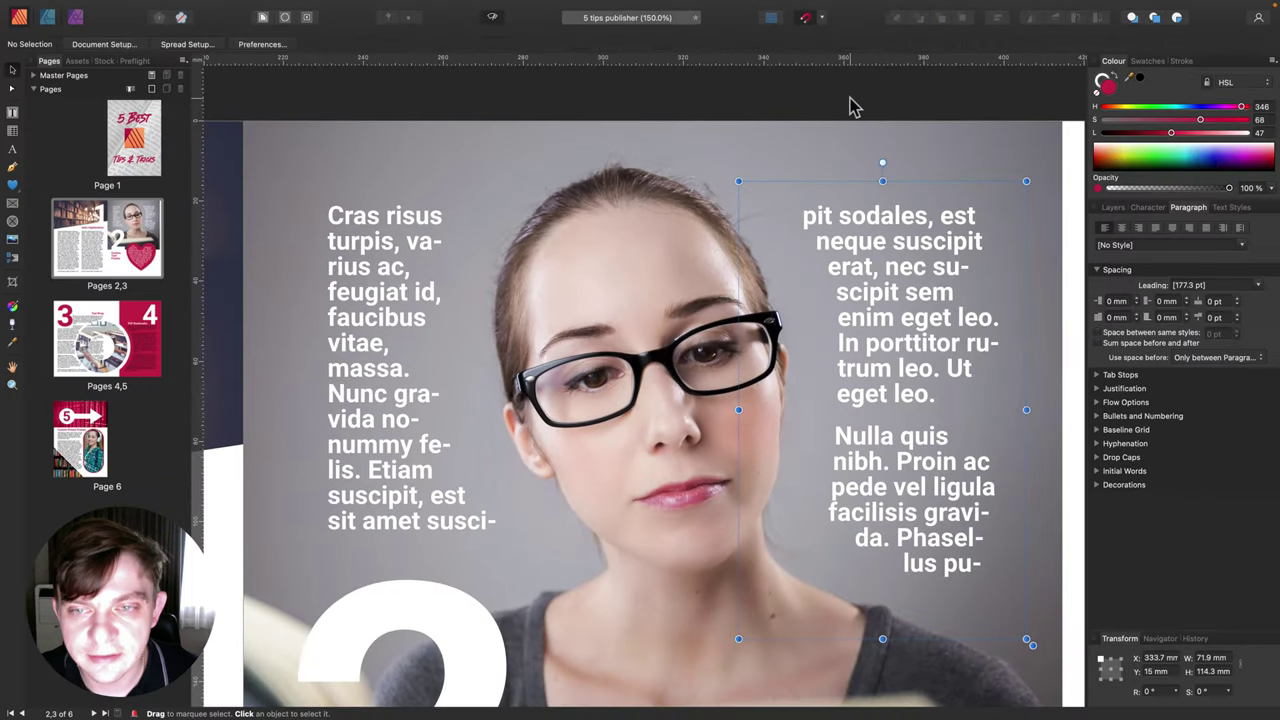
Zoom out and delete the existing heart text frame below the reading woman.
{"action": "scroll", "coordinate": [808, 305], "scroll_direction": "down", "scroll_amount": 5}
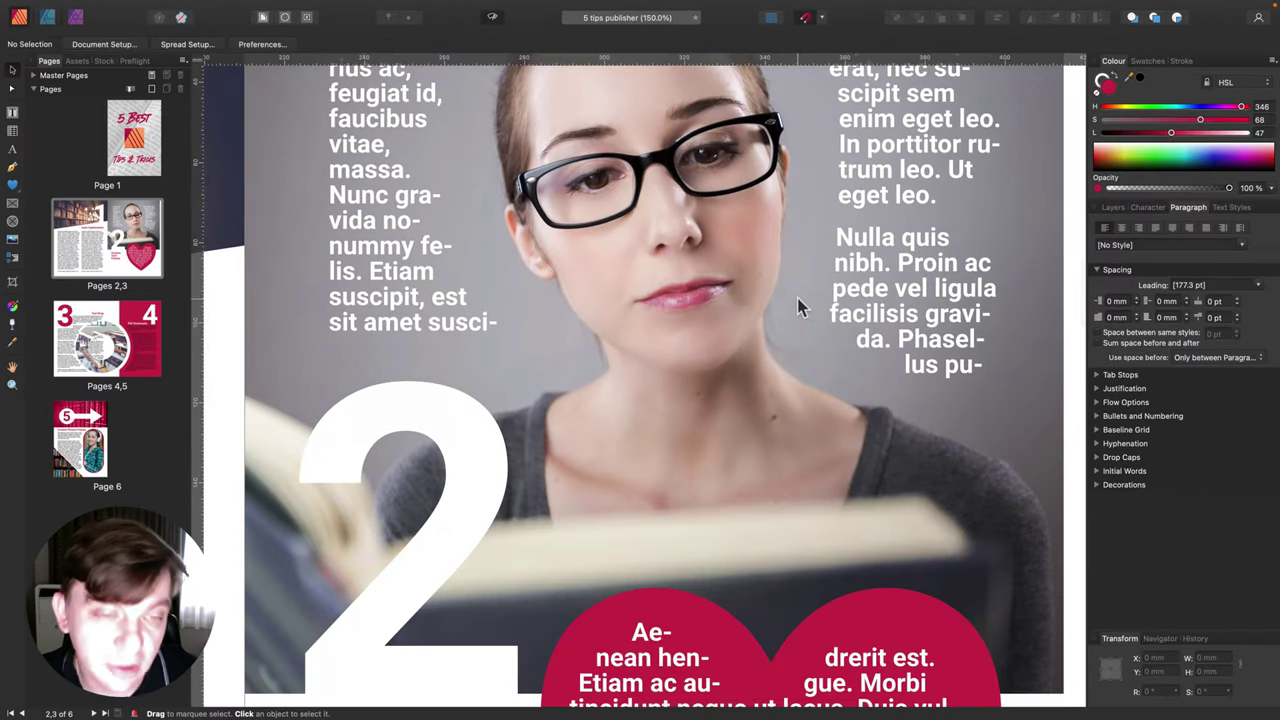
{"action": "scroll", "coordinate": [798, 298], "scroll_direction": "down", "scroll_amount": 5}
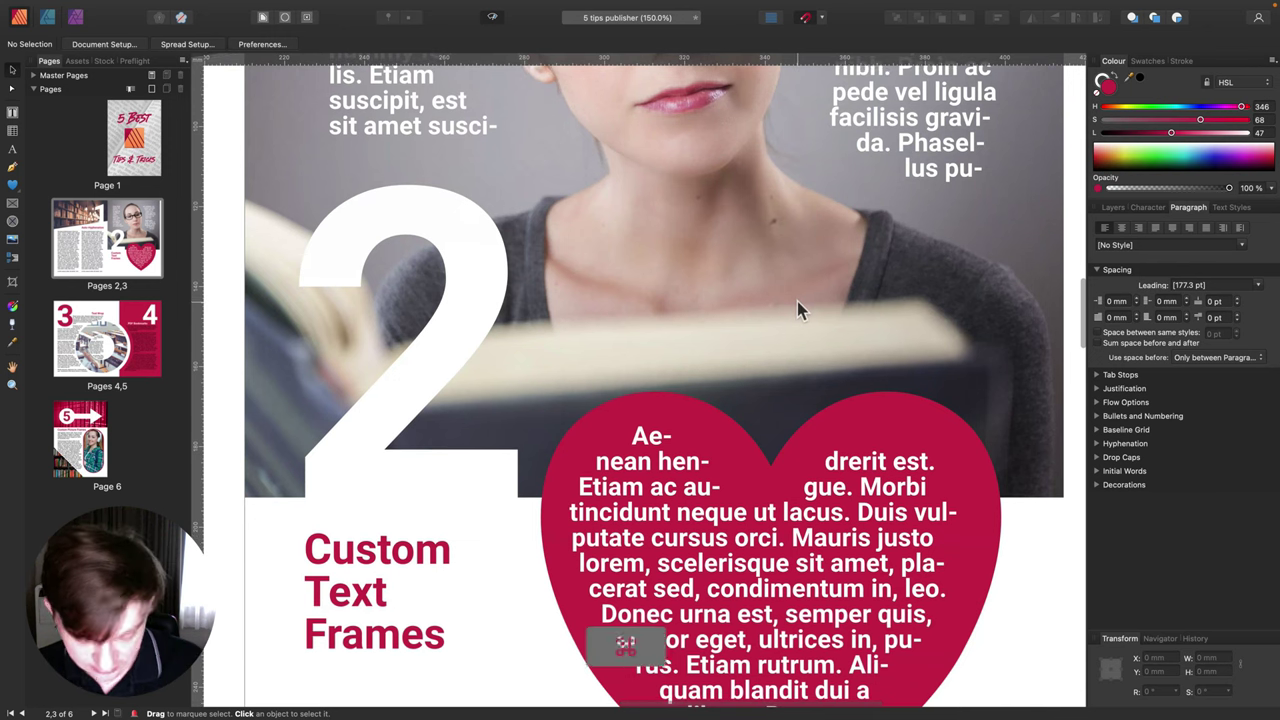
{"action": "key", "text": "super+minus"}
{"action": "key", "text": "super+minus"}
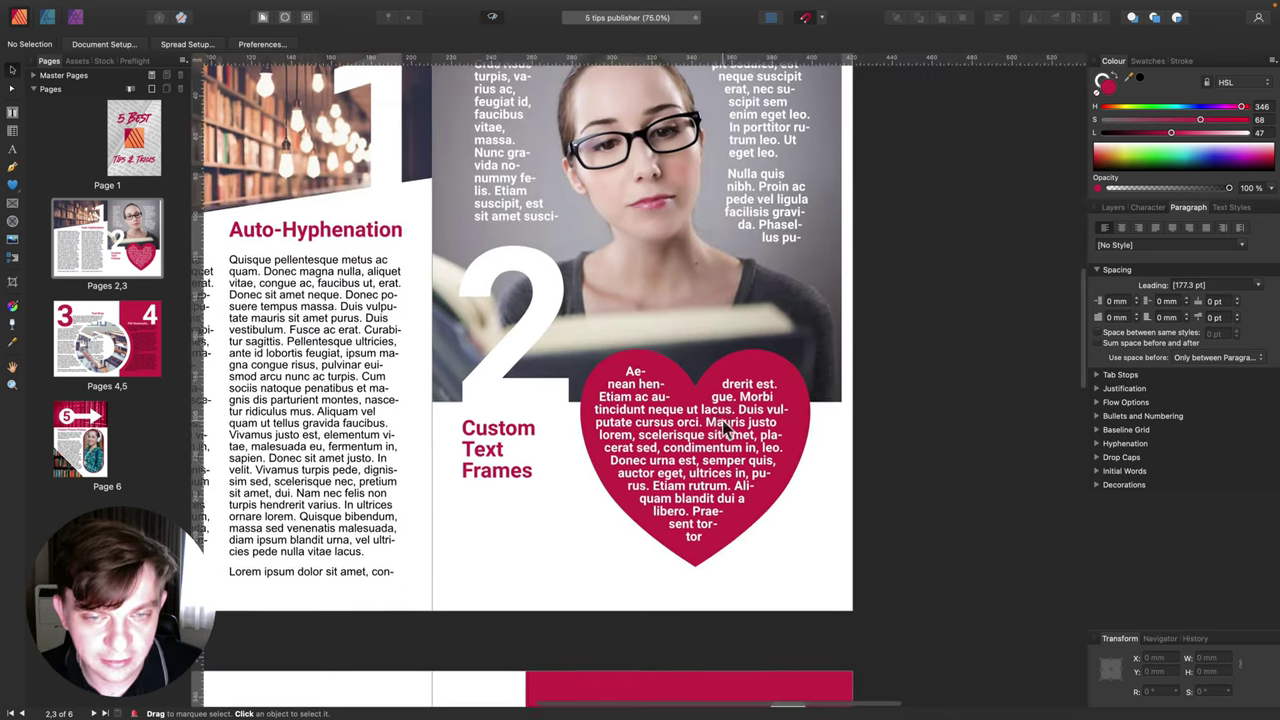
{"action": "left_click", "coordinate": [708, 450]}
{"action": "key", "text": "BackSpace"}
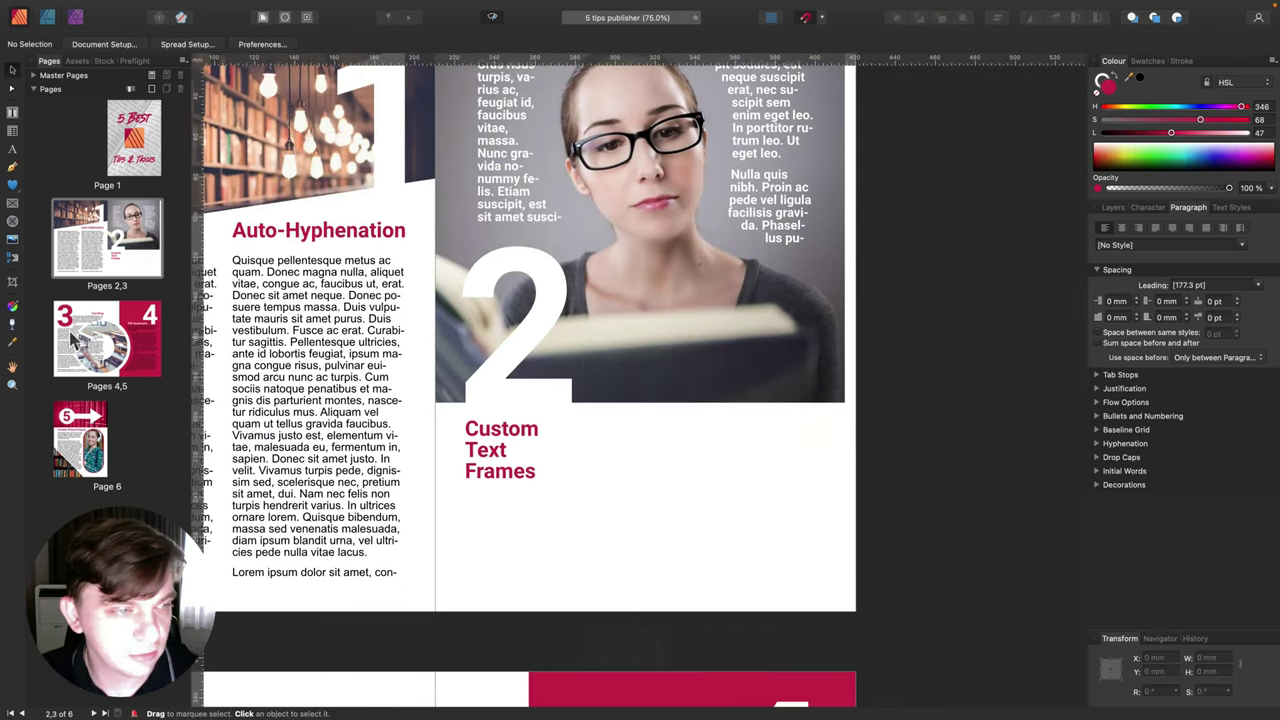
Draw a new red heart with the Heart Tool and nudge it slightly upward.
{"action": "left_click", "coordinate": [13, 190]}
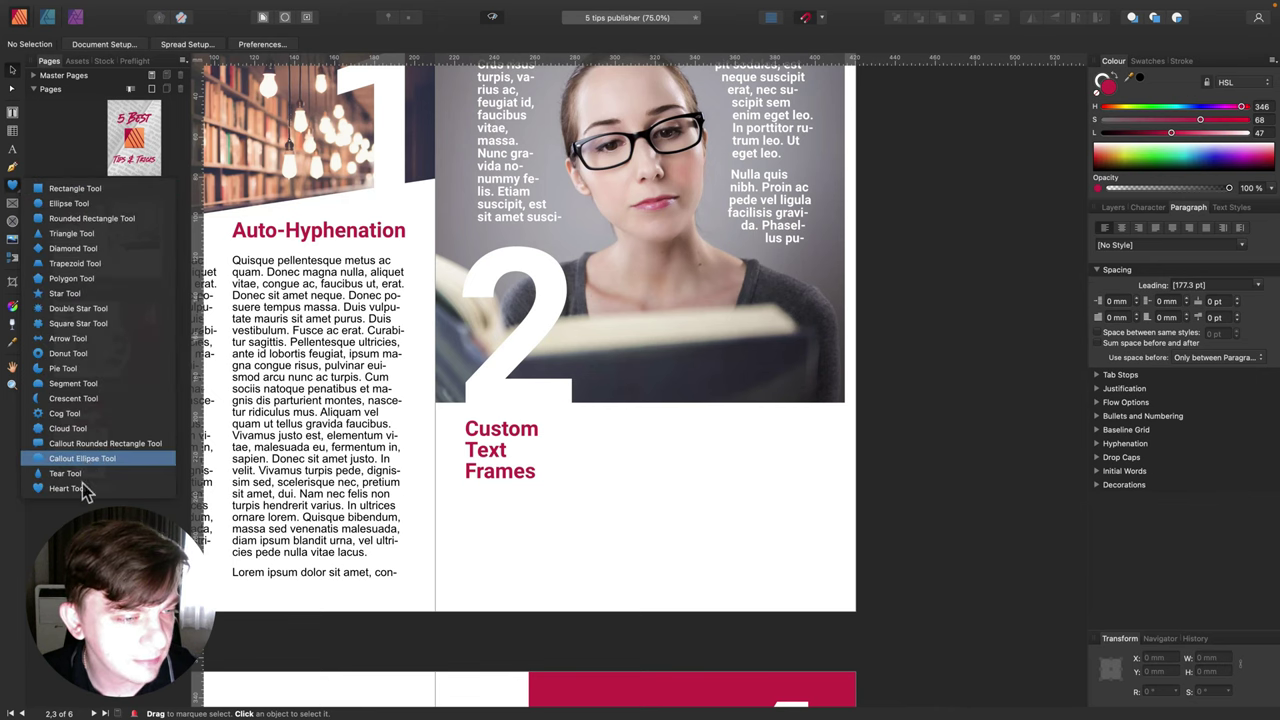
{"action": "left_click", "coordinate": [66, 488]}
{"action": "left_click_drag", "start_coordinate": [591, 379], "coordinate": [820, 566]}
{"action": "left_click", "coordinate": [12, 70]}
{"action": "left_click_drag", "start_coordinate": [737, 486], "coordinate": [734, 459]}
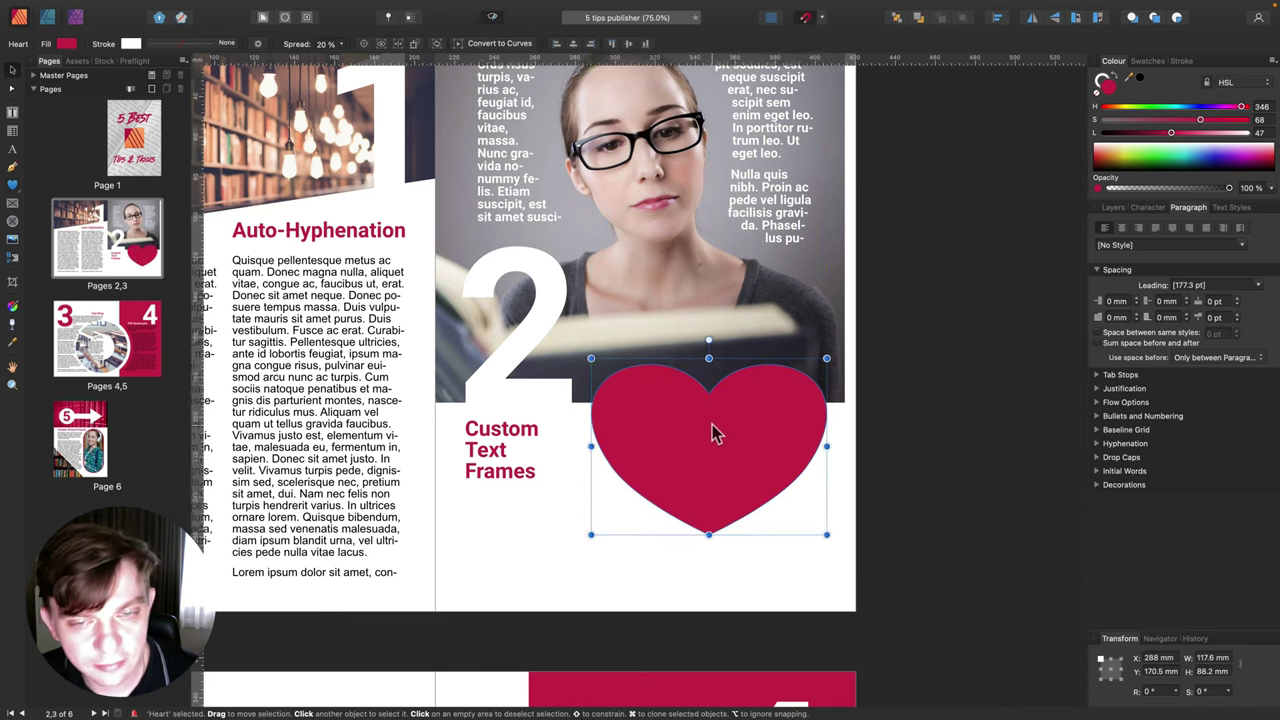
Convert the heart to a text frame and fill it with filler text.
{"action": "right_click", "coordinate": [712, 430]}
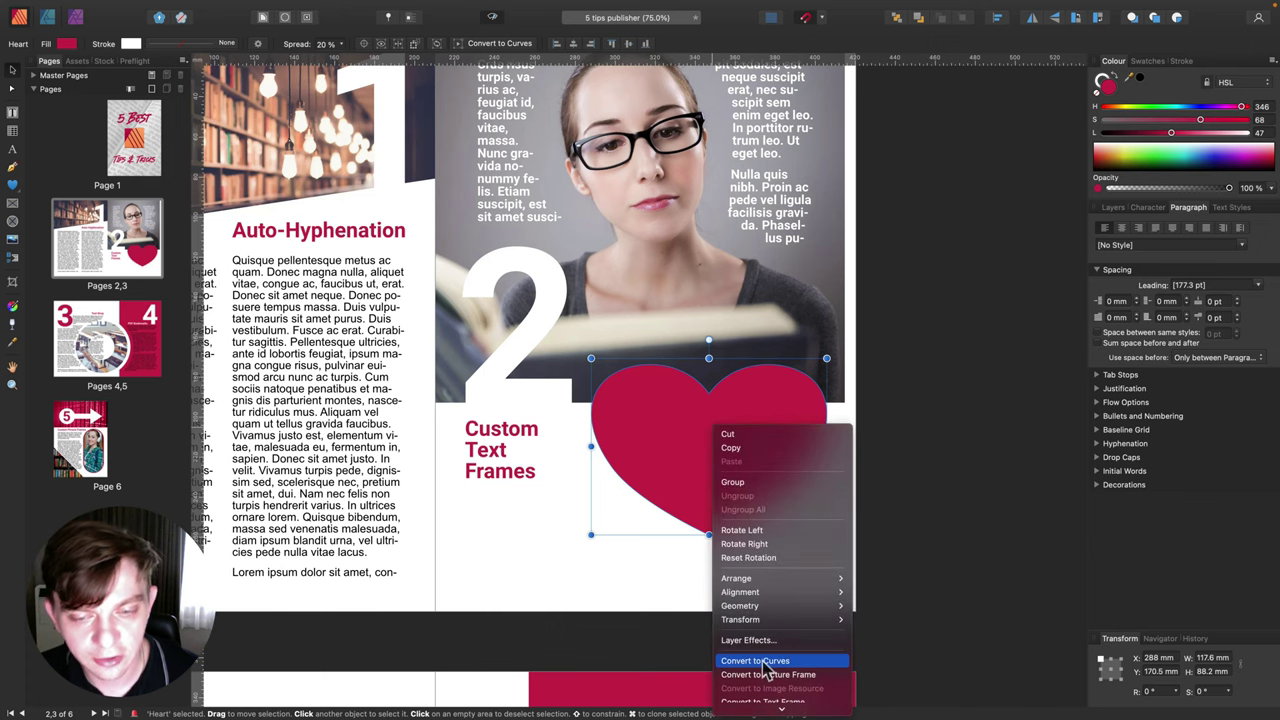
{"action": "scroll", "coordinate": [765, 685], "scroll_direction": "down", "scroll_amount": 3}
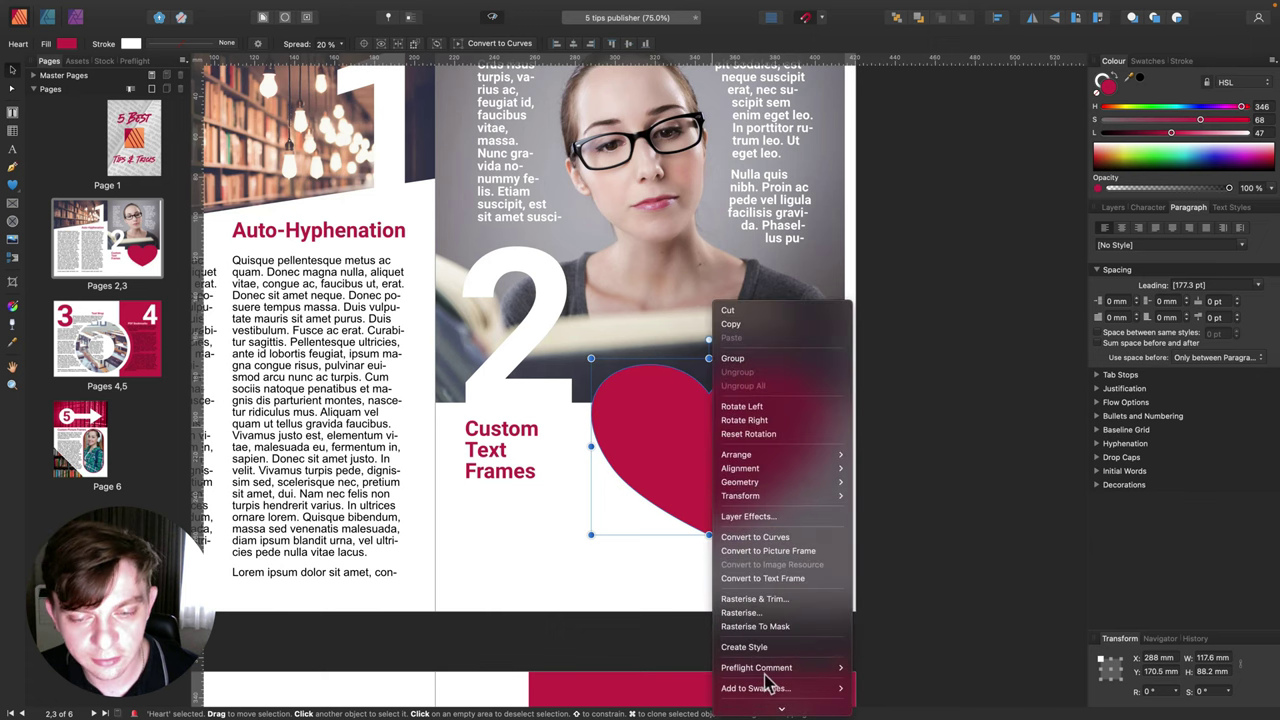
{"action": "left_click", "coordinate": [768, 586]}
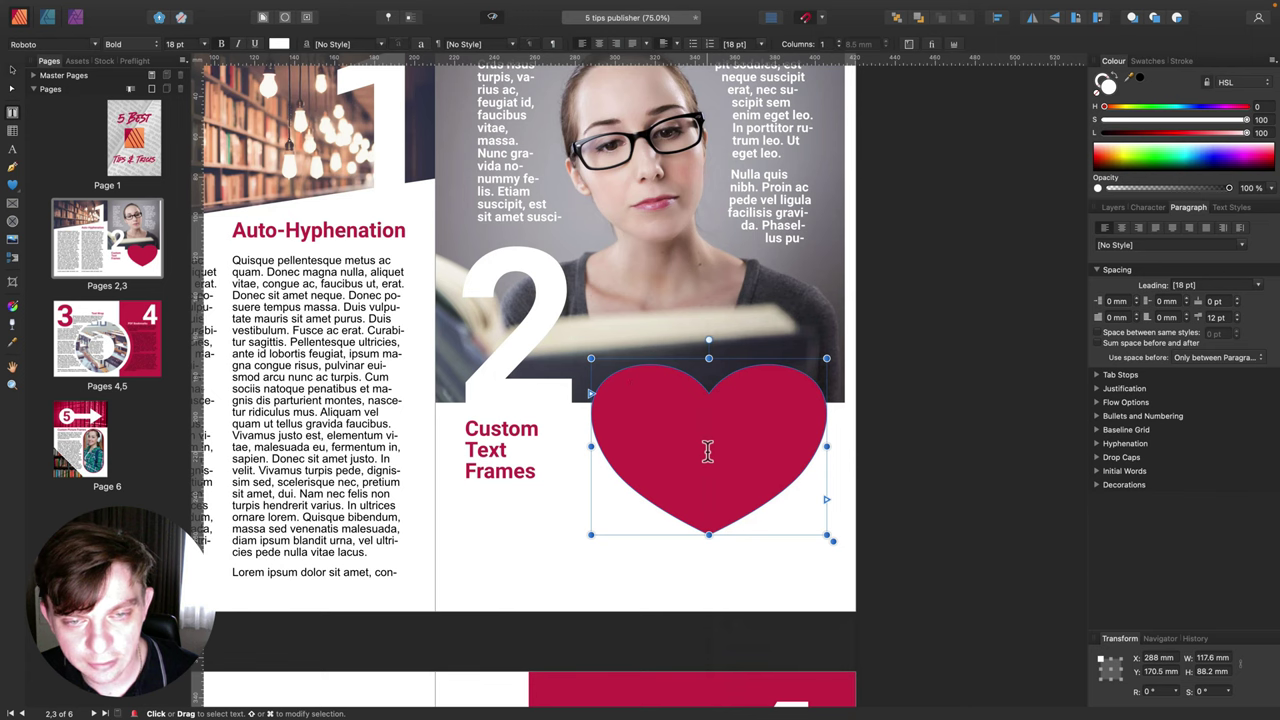
{"action": "right_click", "coordinate": [707, 452]}
{"action": "left_click", "coordinate": [781, 600]}
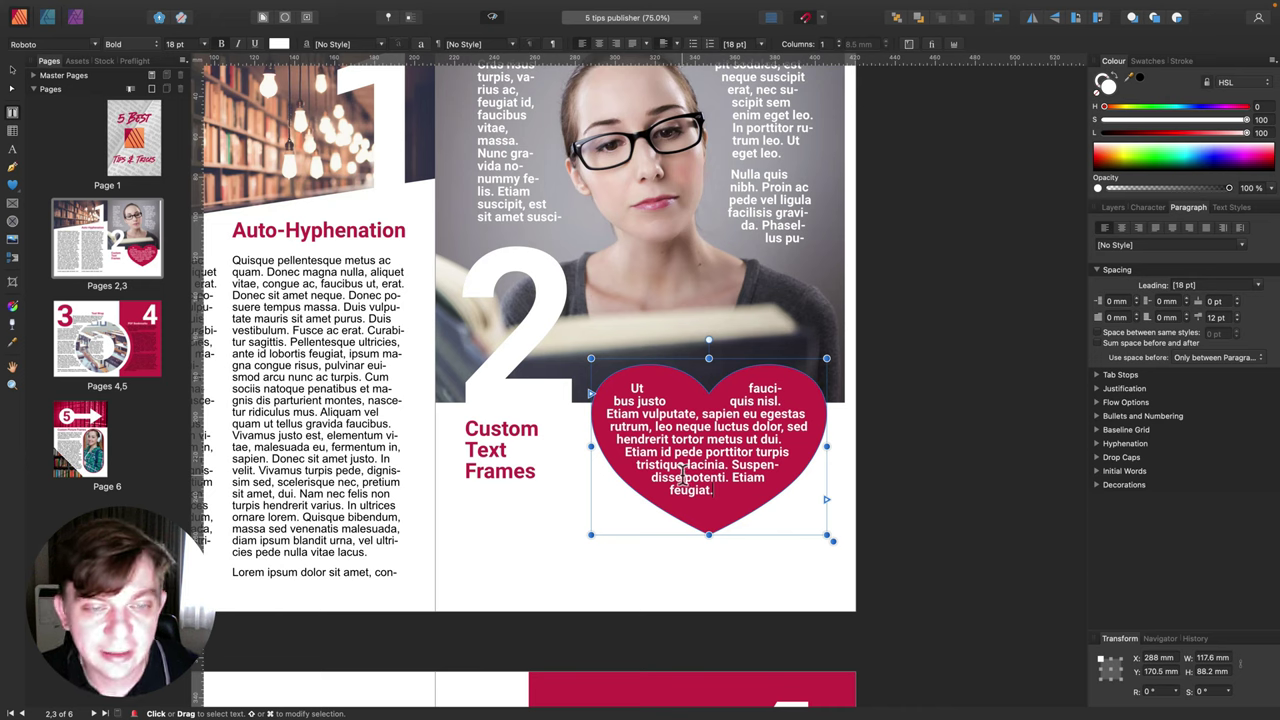
{"action": "left_click", "coordinate": [12, 70]}
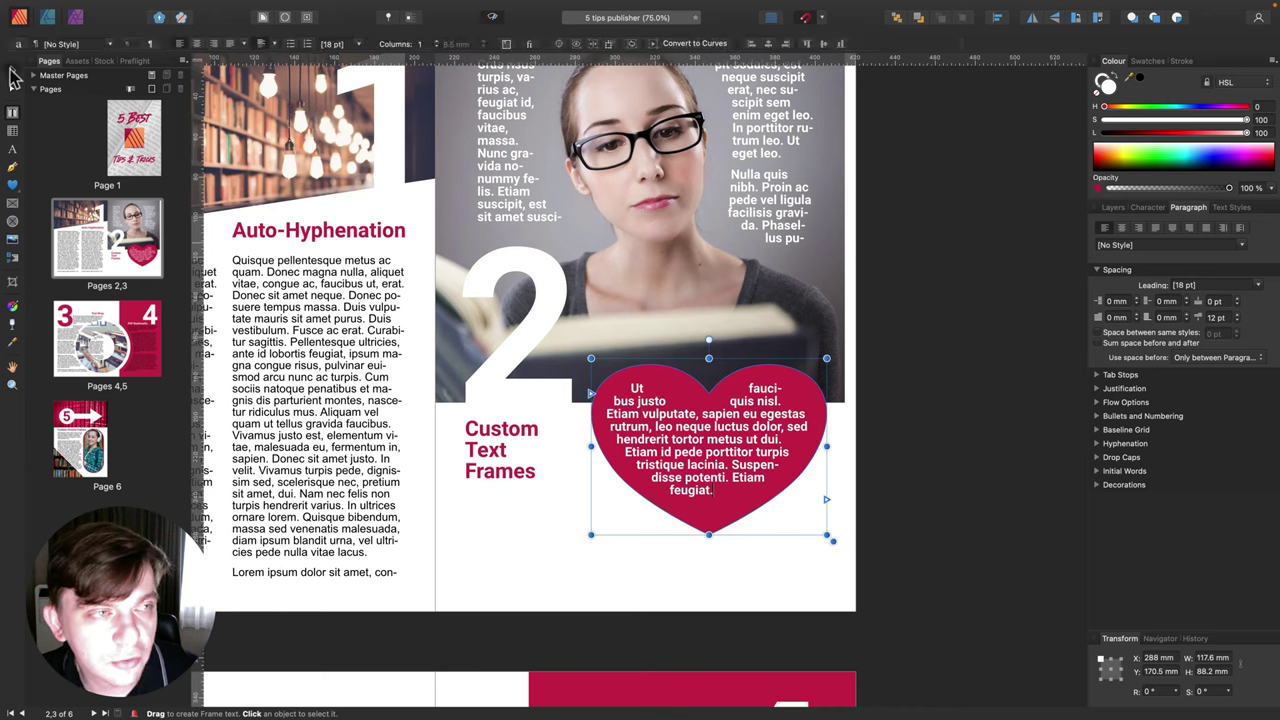
{"action": "left_click", "coordinate": [545, 525]}
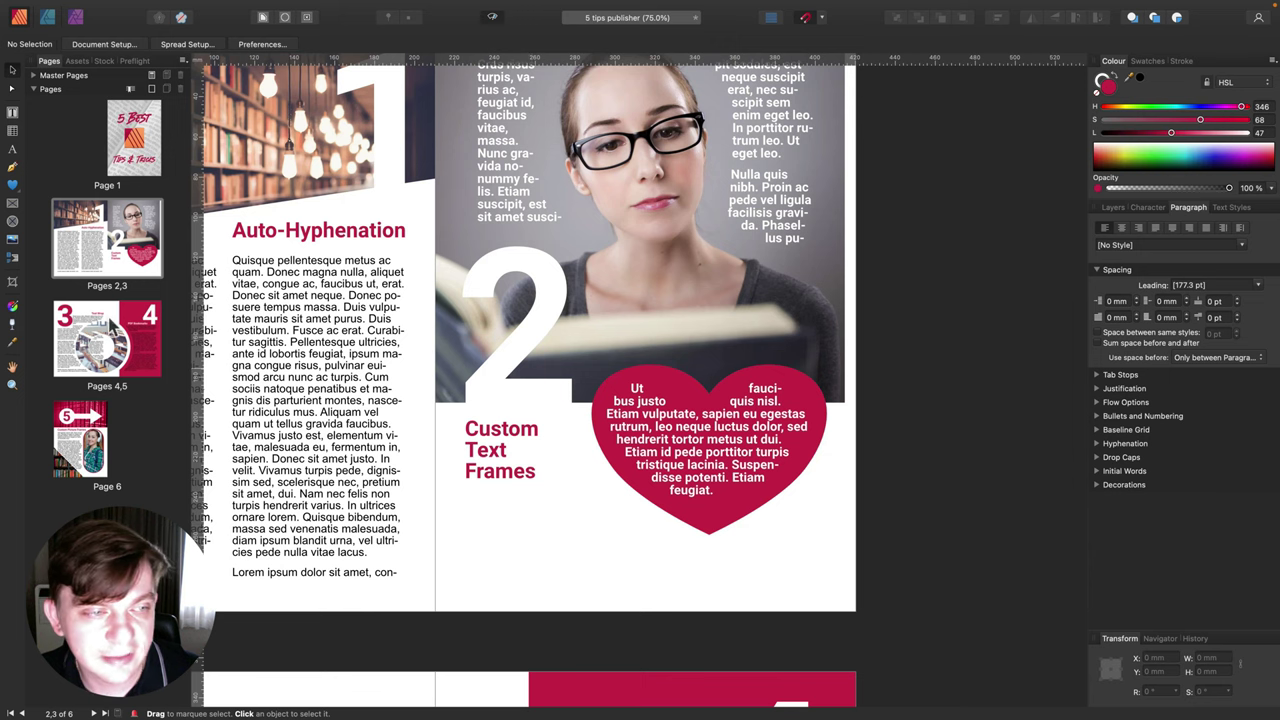
Open the pages 4–5 spread and delete the circular classroom picture frame.
{"action": "left_click", "coordinate": [100, 318]}
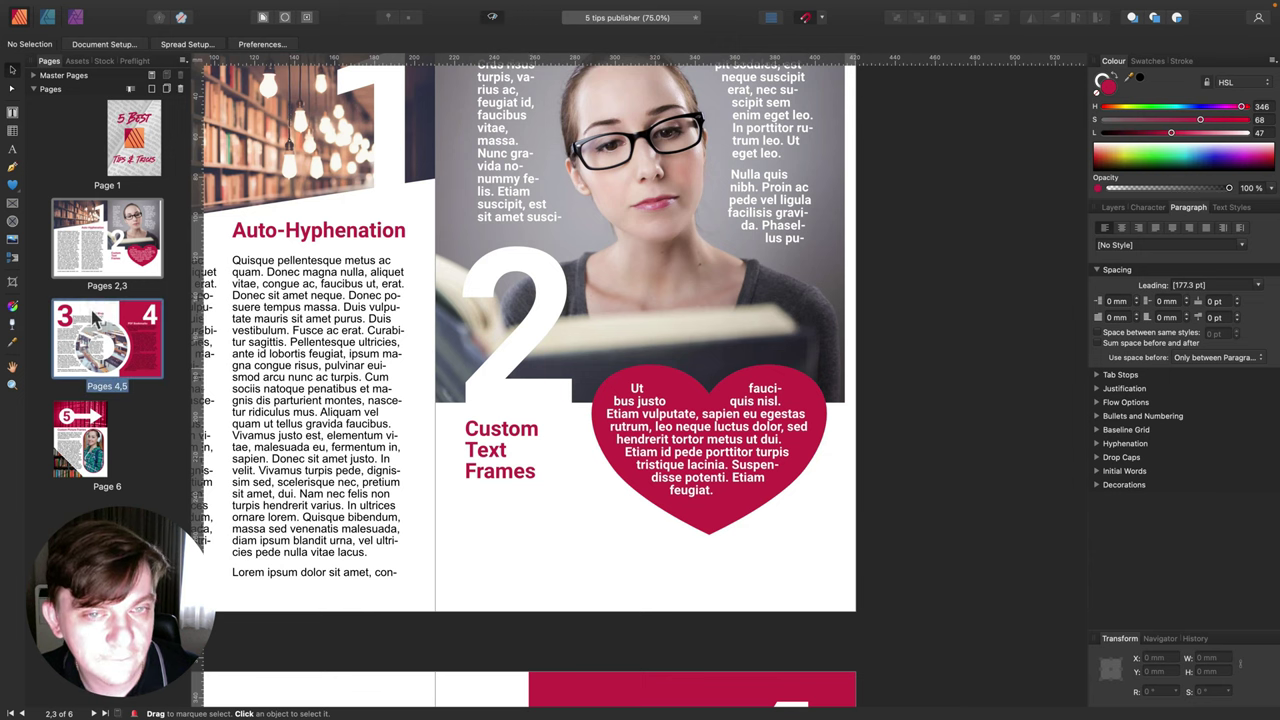
{"action": "double_click", "coordinate": [94, 318]}
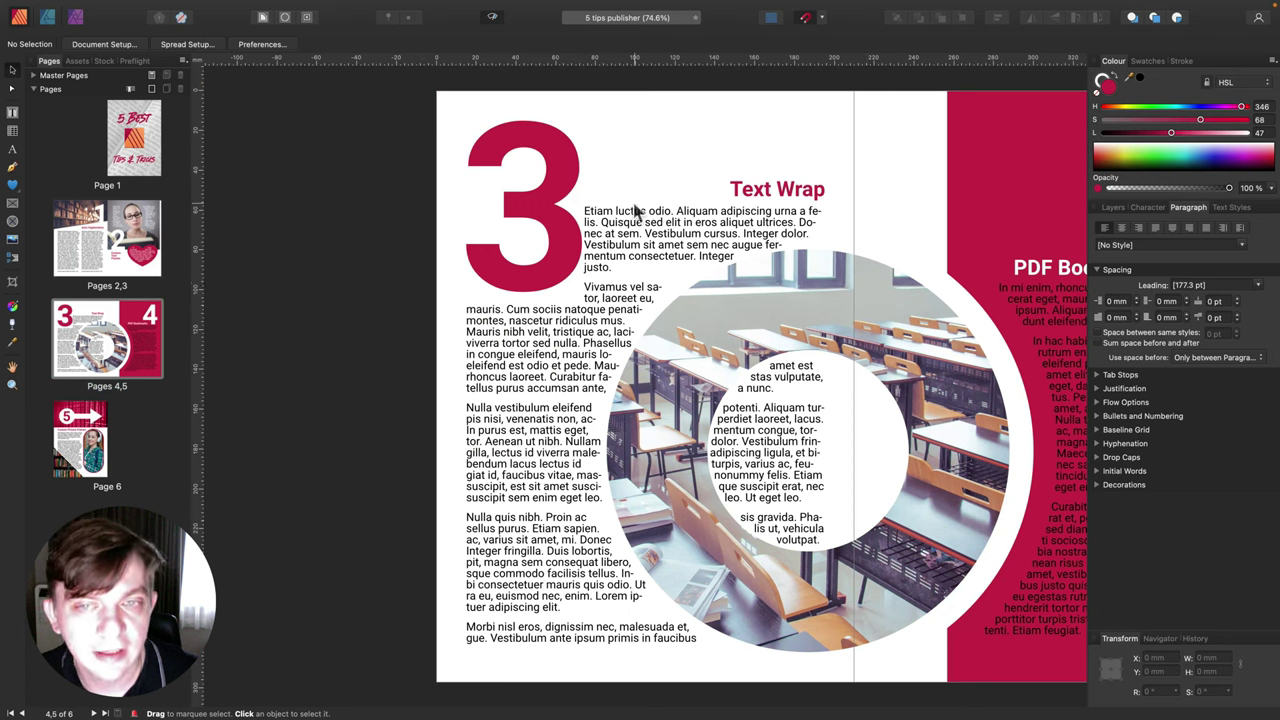
{"action": "left_click", "coordinate": [775, 285]}
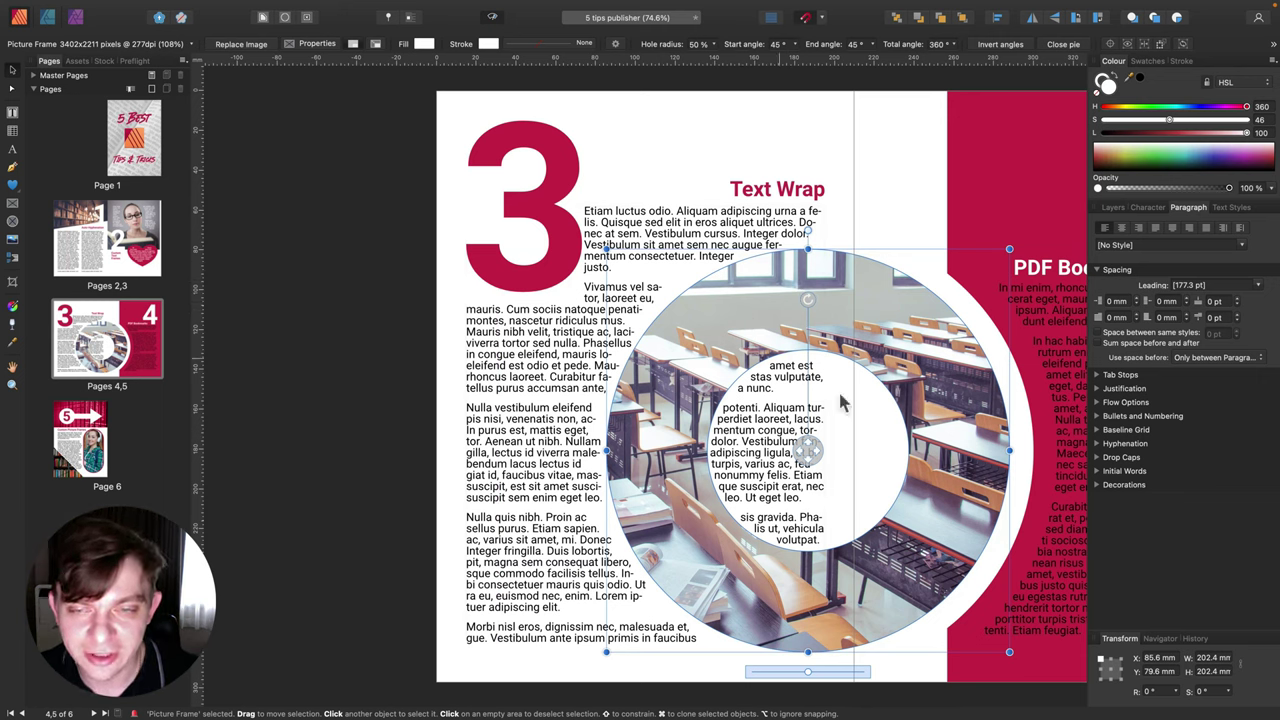
{"action": "left_click_drag", "start_coordinate": [940, 375], "coordinate": [855, 377]}
{"action": "key", "text": "Delete"}
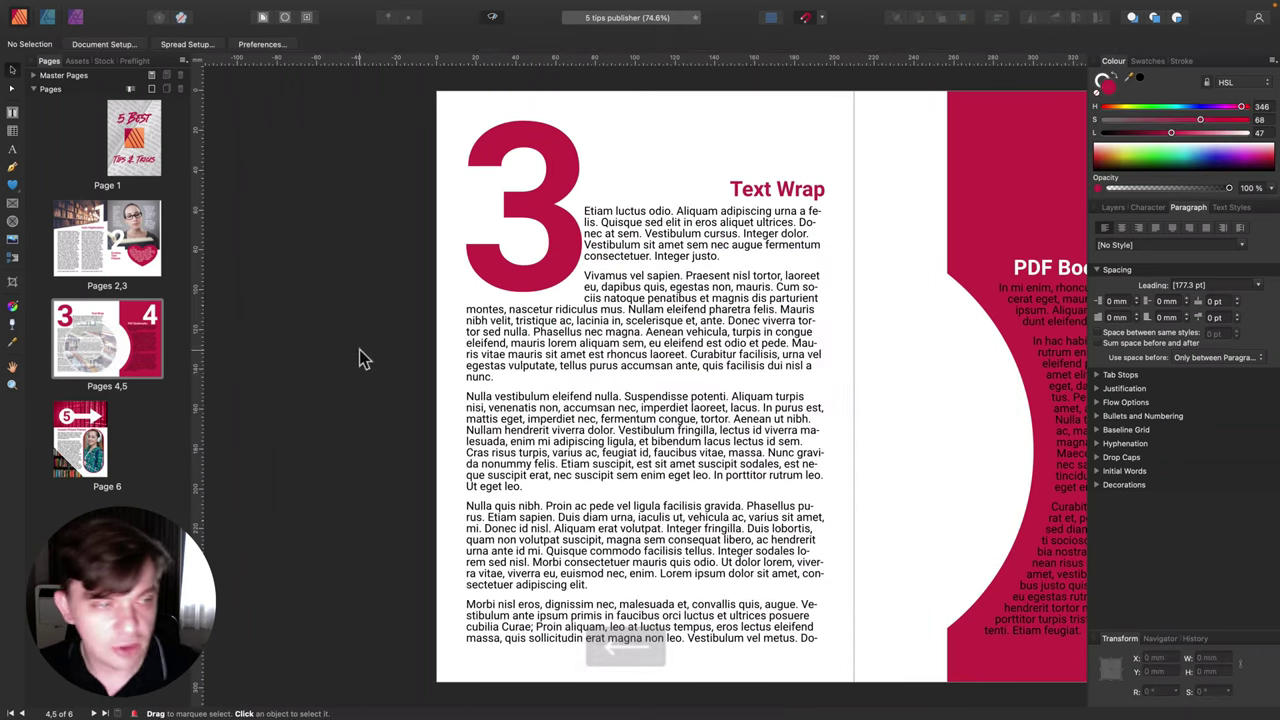
Draw a red circle with the Ellipse Tool over the body text and nudge it into place.
{"action": "left_click", "coordinate": [10, 187]}
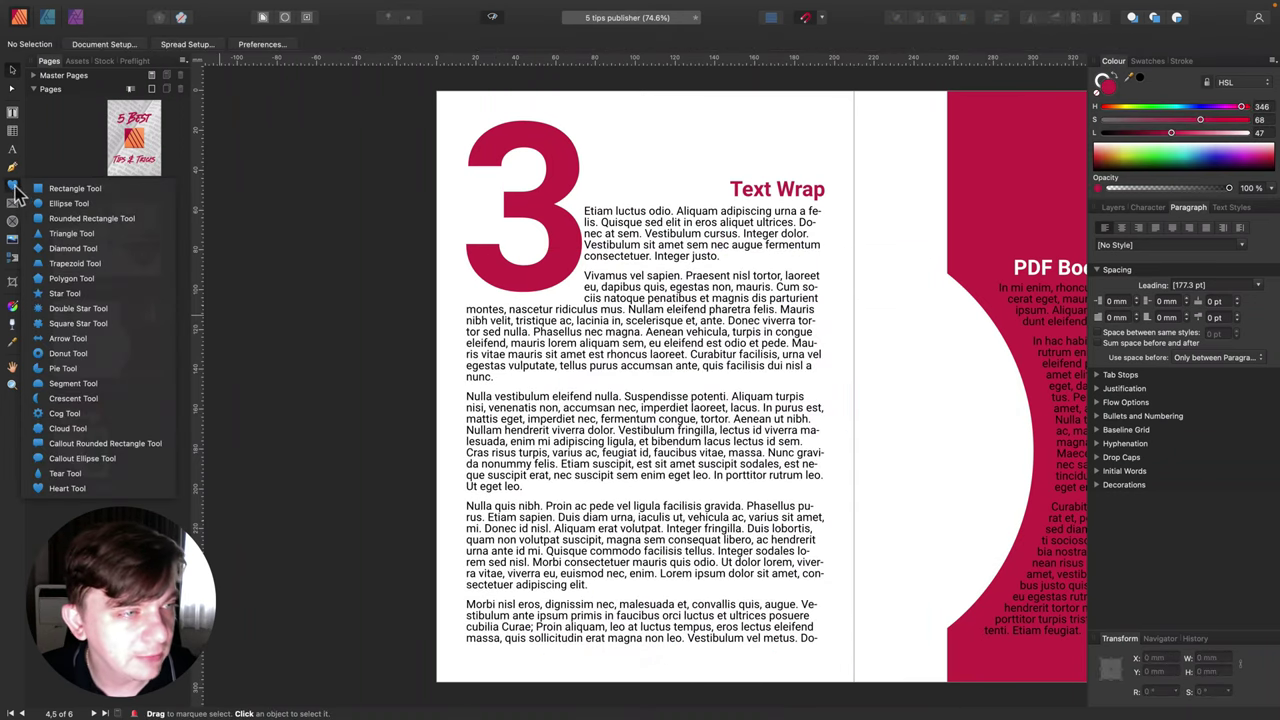
{"action": "left_click", "coordinate": [167, 205]}
{"action": "left_click_drag", "start_coordinate": [624, 322], "coordinate": [878, 577]}
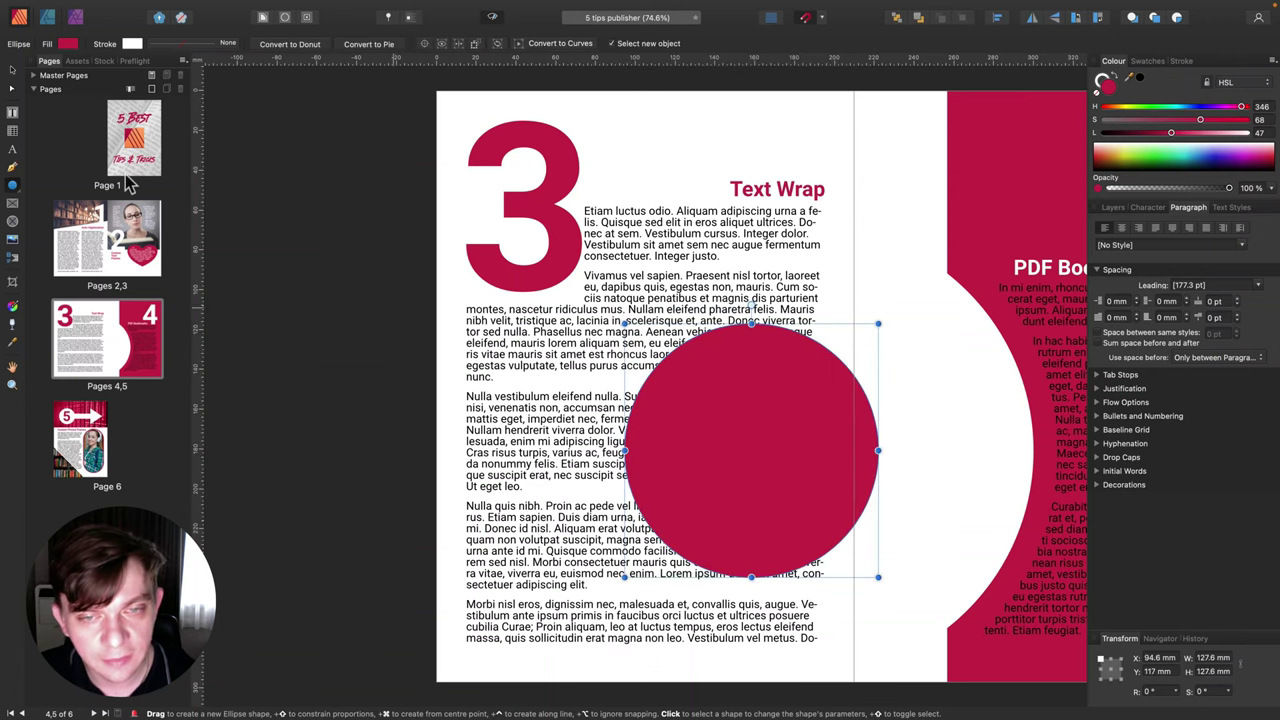
{"action": "mouse_move", "coordinate": [794, 417]}
{"action": "left_mouse_down"}
{"action": "mouse_move", "coordinate": [674, 357]}
{"action": "mouse_move", "coordinate": [749, 409]}
{"action": "mouse_move", "coordinate": [800, 408]}
{"action": "mouse_move", "coordinate": [785, 394]}
{"action": "left_mouse_up"}
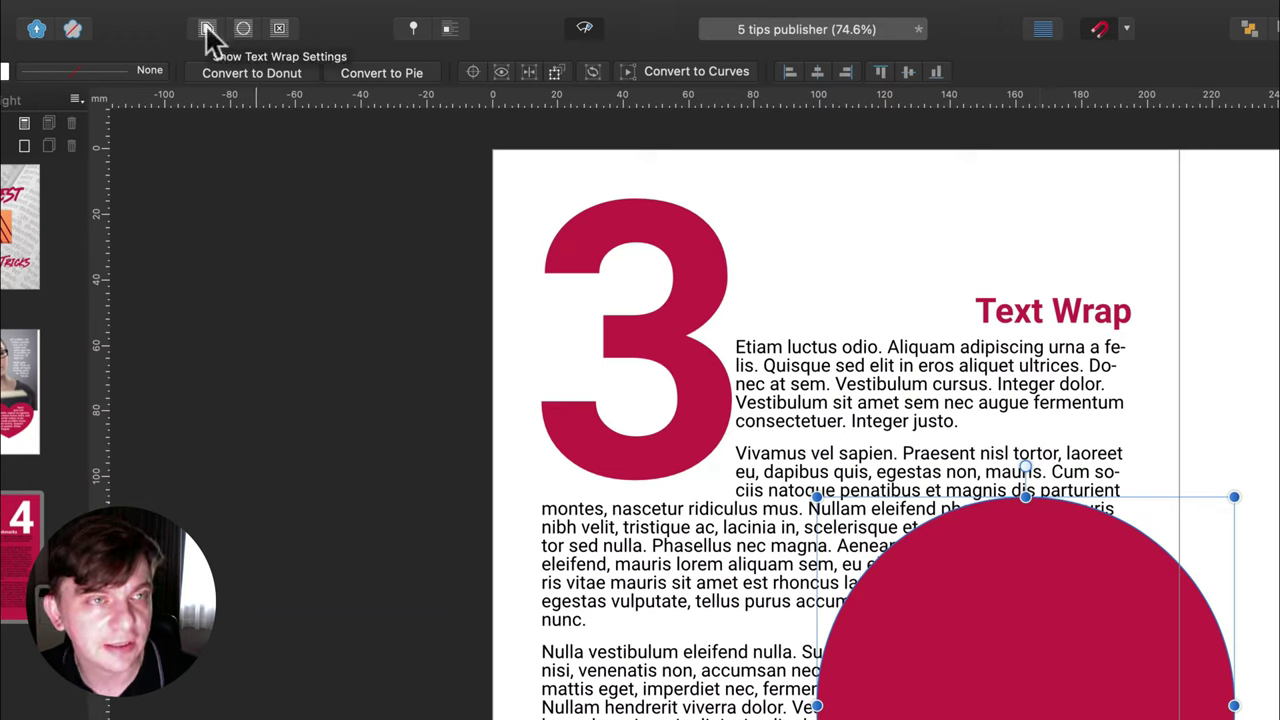
Open the circle's text wrap settings and set the wrapping to Tight on Both Sides.
{"action": "left_click", "coordinate": [207, 28]}
{"action": "left_click_drag", "start_coordinate": [760, 395], "coordinate": [357, 527]}
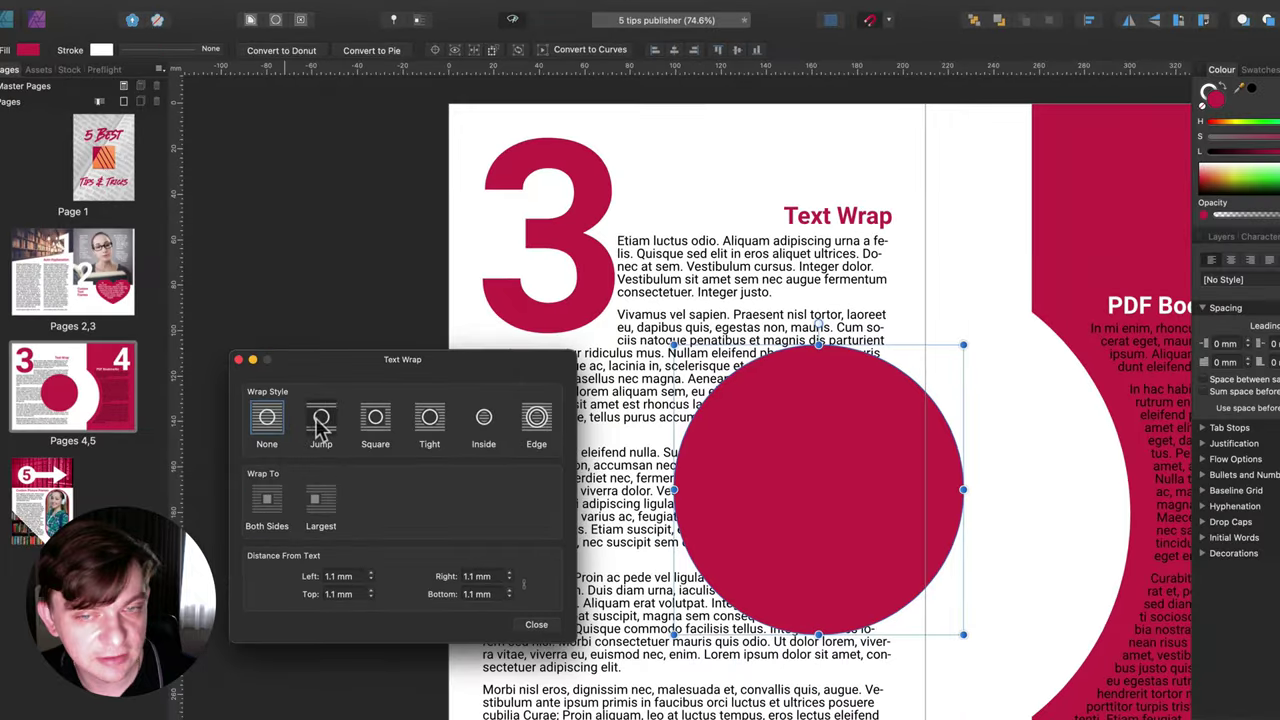
{"action": "left_click", "coordinate": [375, 419]}
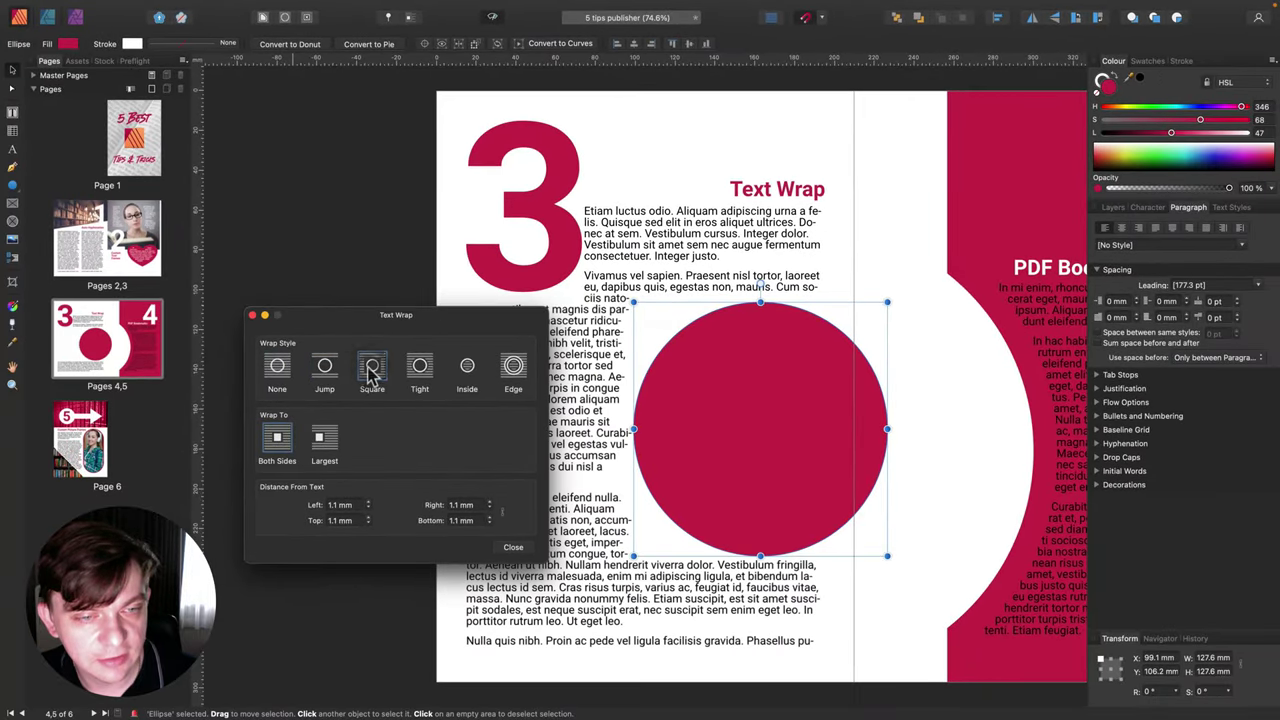
{"action": "left_click", "coordinate": [421, 370]}
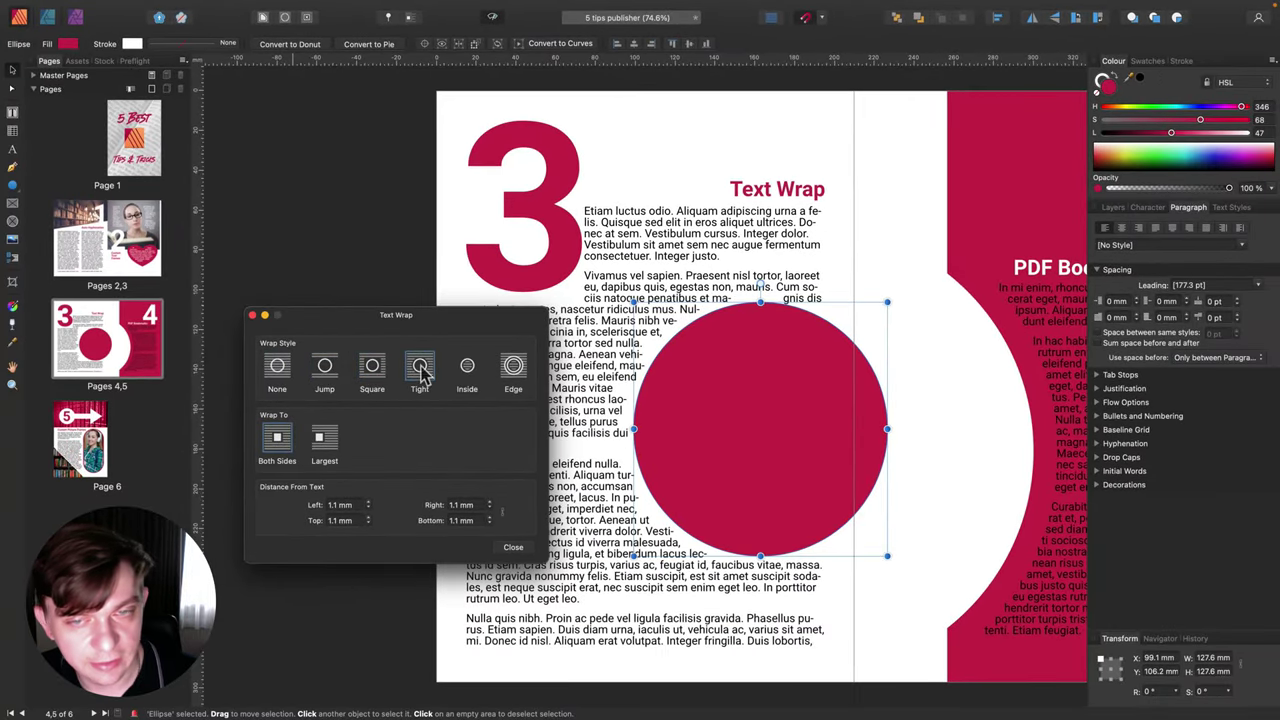
{"action": "left_click", "coordinate": [465, 370]}
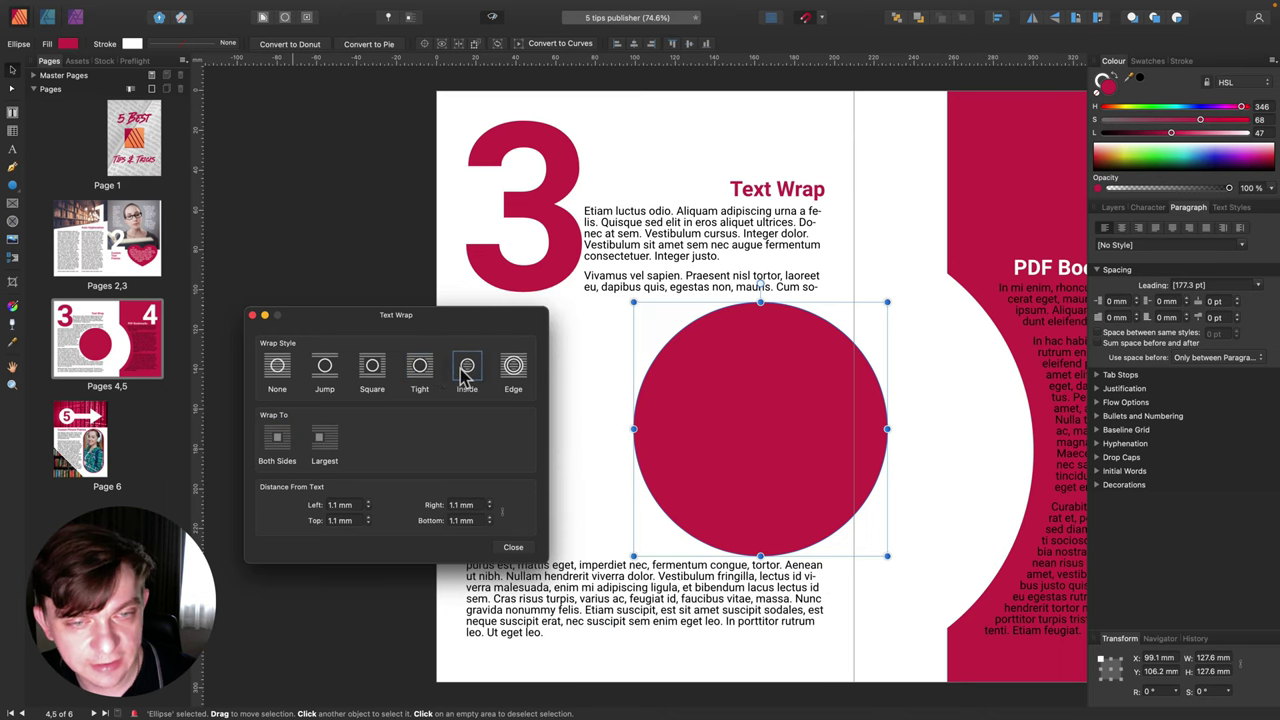
{"action": "left_click", "coordinate": [513, 368]}
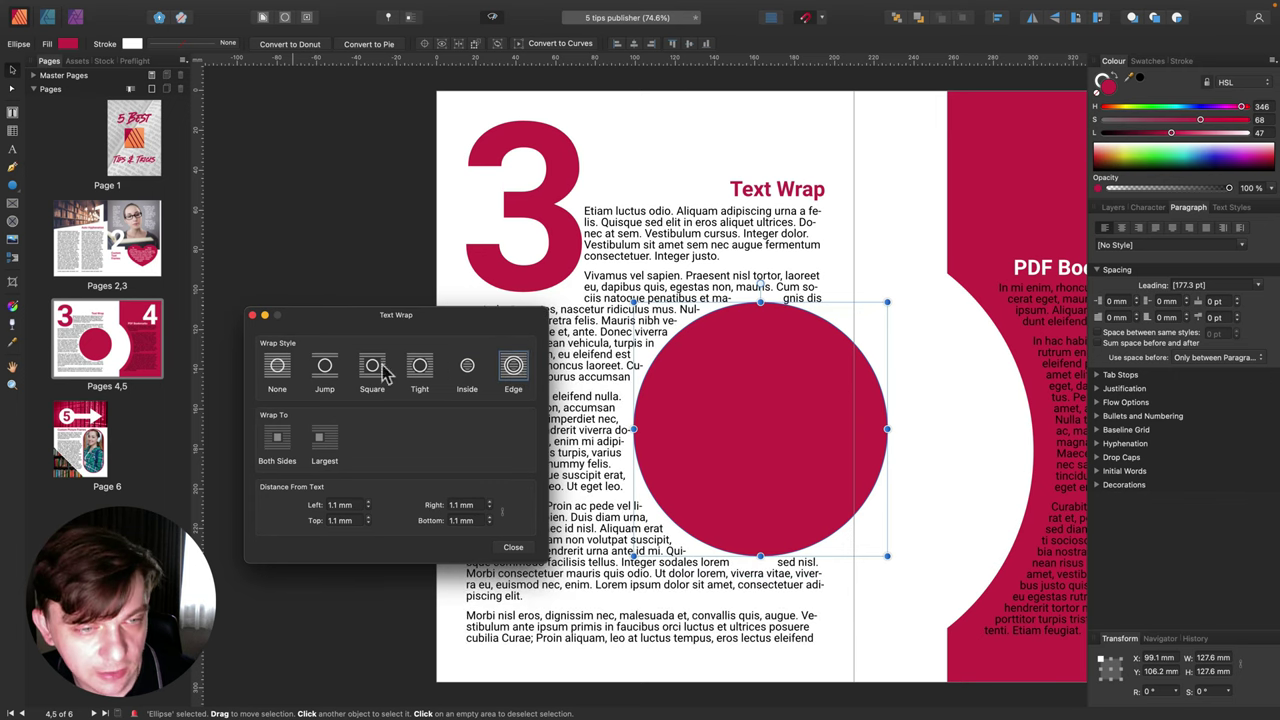
{"action": "left_click", "coordinate": [420, 368]}
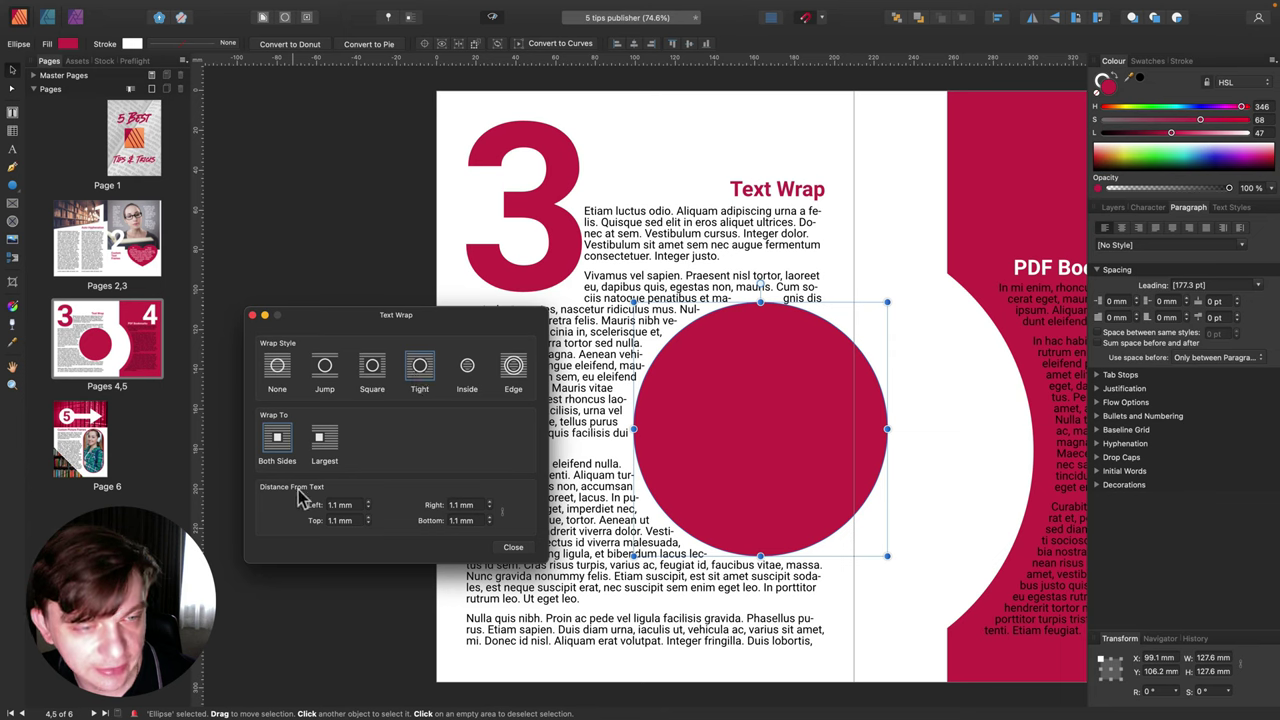
Set the left wrap distance to 2 mm and close the text wrap settings.
{"action": "type", "text": "10"}
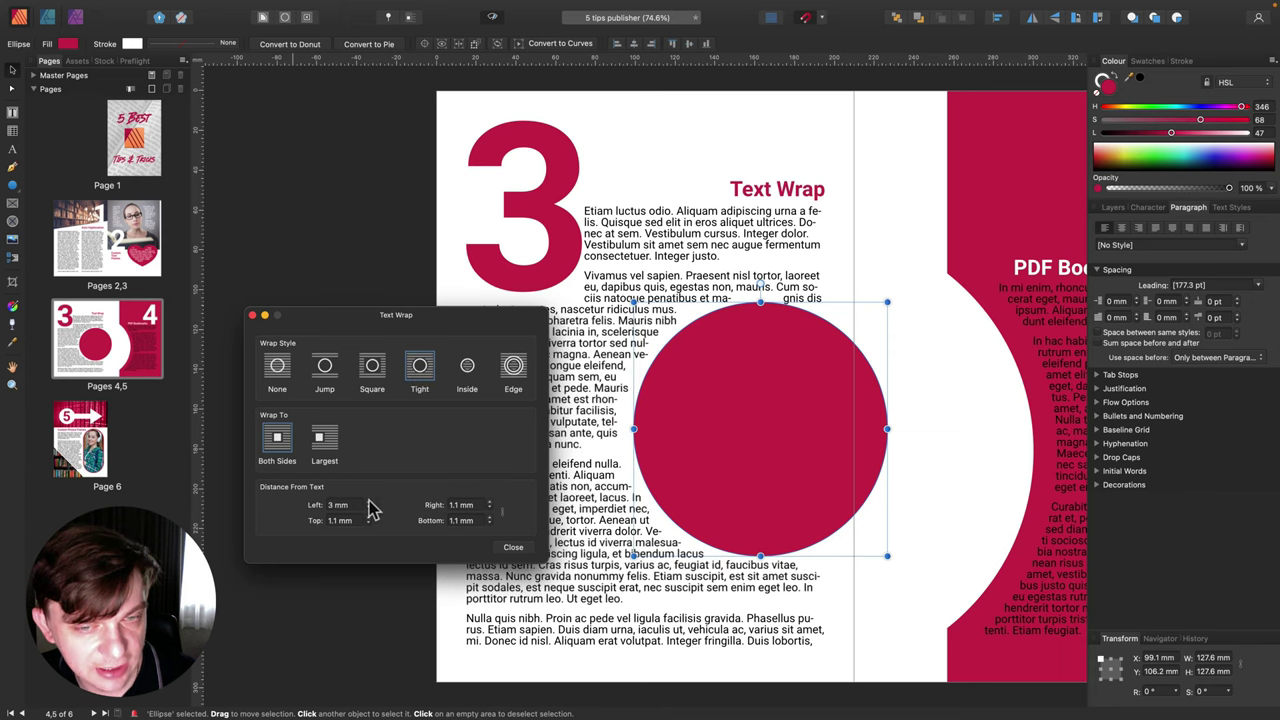
{"action": "key", "text": "Return"}
{"action": "left_click", "coordinate": [369, 502]}
{"action": "left_click", "coordinate": [369, 502]}
{"action": "left_click", "coordinate": [369, 502]}
{"action": "left_click", "coordinate": [369, 502]}
{"action": "left_click", "coordinate": [369, 508]}
{"action": "left_click", "coordinate": [369, 508]}
{"action": "left_click", "coordinate": [369, 508]}
{"action": "left_click", "coordinate": [369, 508]}
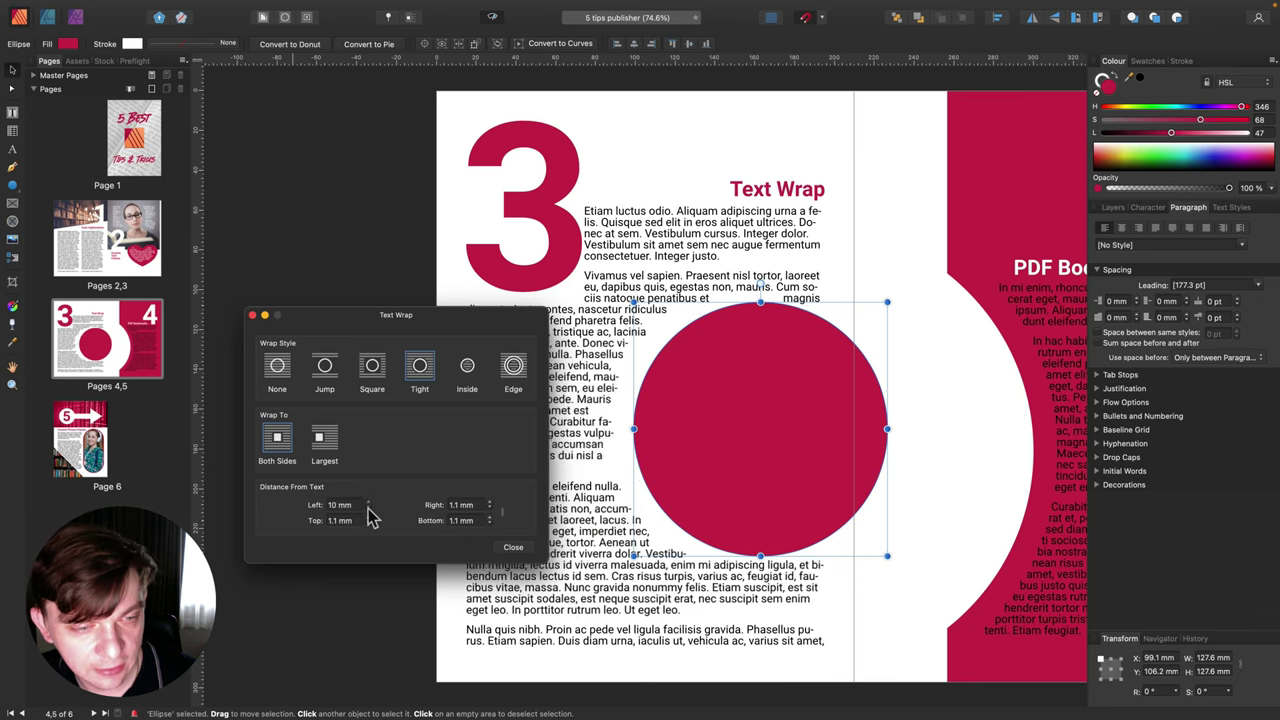
{"action": "left_click", "coordinate": [369, 508]}
{"action": "left_click", "coordinate": [369, 508]}
{"action": "left_click", "coordinate": [369, 508]}
{"action": "left_click", "coordinate": [369, 508]}
{"action": "left_click", "coordinate": [369, 508]}
{"action": "left_click", "coordinate": [369, 508]}
{"action": "left_click", "coordinate": [369, 508]}
{"action": "left_click", "coordinate": [369, 508]}
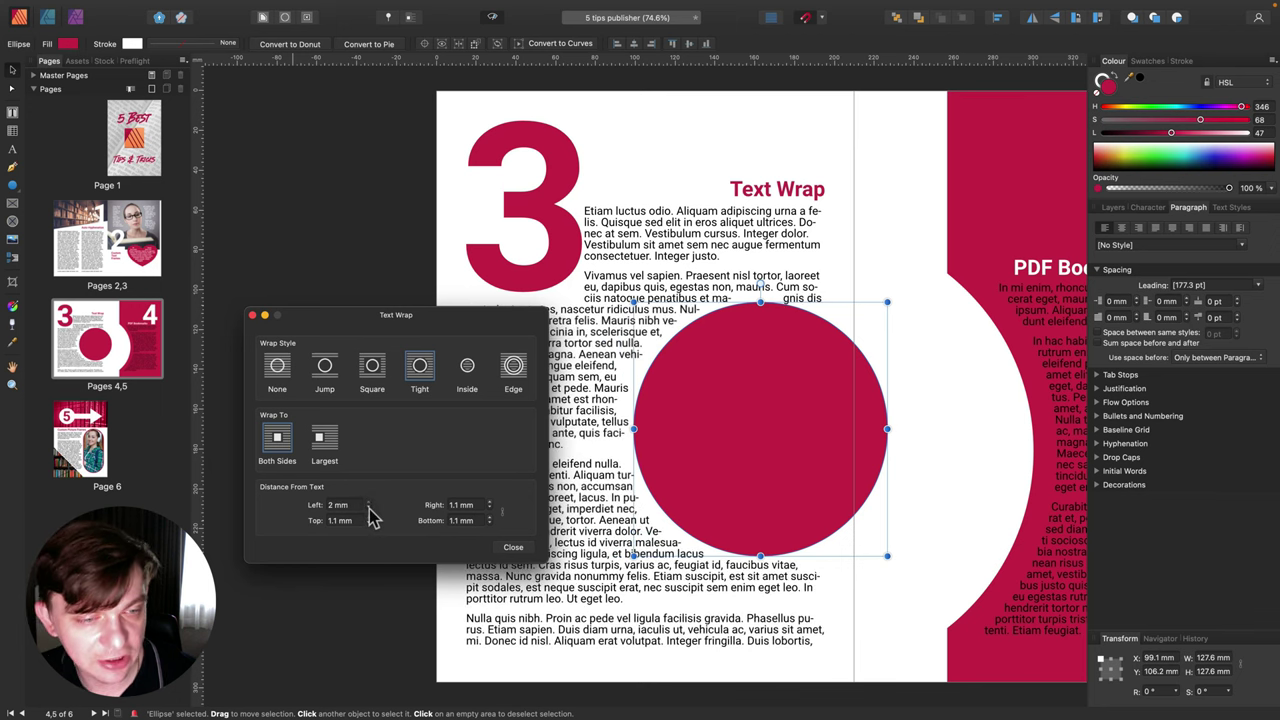
{"action": "left_click", "coordinate": [369, 508]}
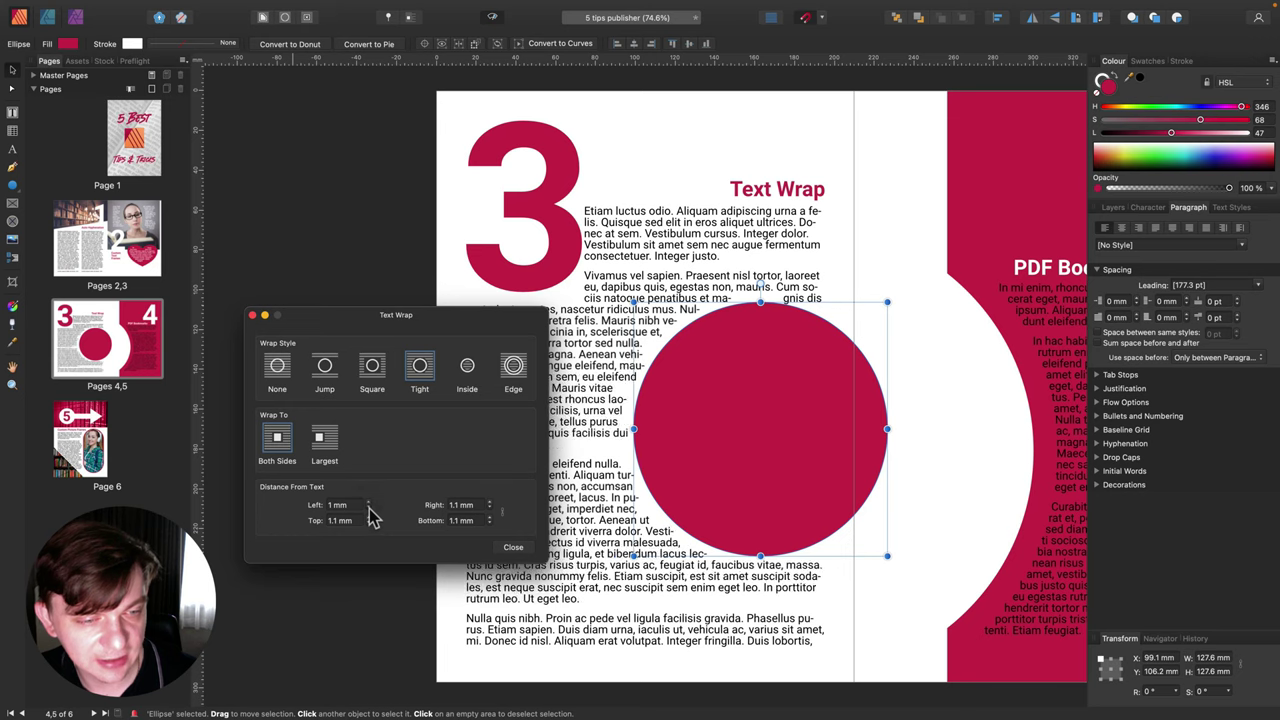
{"action": "left_click", "coordinate": [513, 547]}
Drag the red circle down to straddle the spine, then pan right toward page 5.
{"action": "left_click_drag", "start_coordinate": [759, 410], "coordinate": [850, 424]}
{"action": "scroll", "coordinate": [738, 371], "scroll_direction": "right", "scroll_amount": 10}
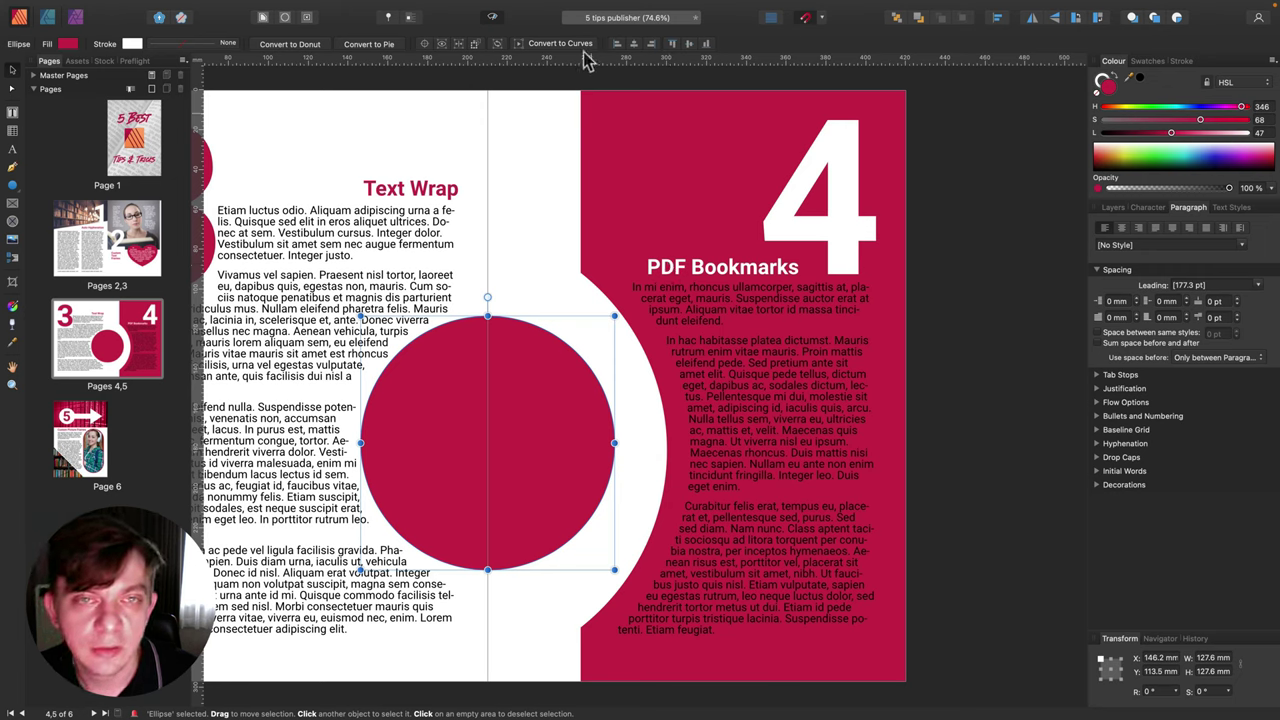
{"action": "mouse_move", "coordinate": [537, 8]}
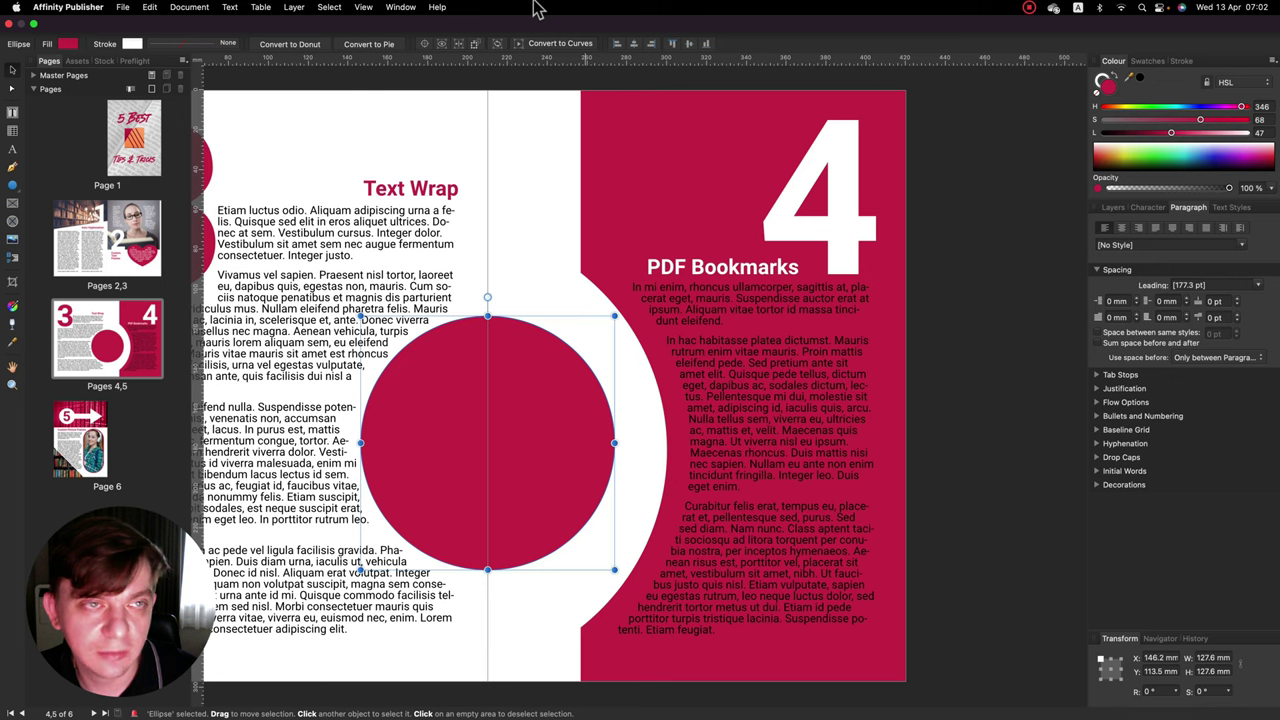
Open the Anchors panel via View > Studio and jump to the Custom Text Frames anchor.
{"action": "left_click", "coordinate": [364, 7]}
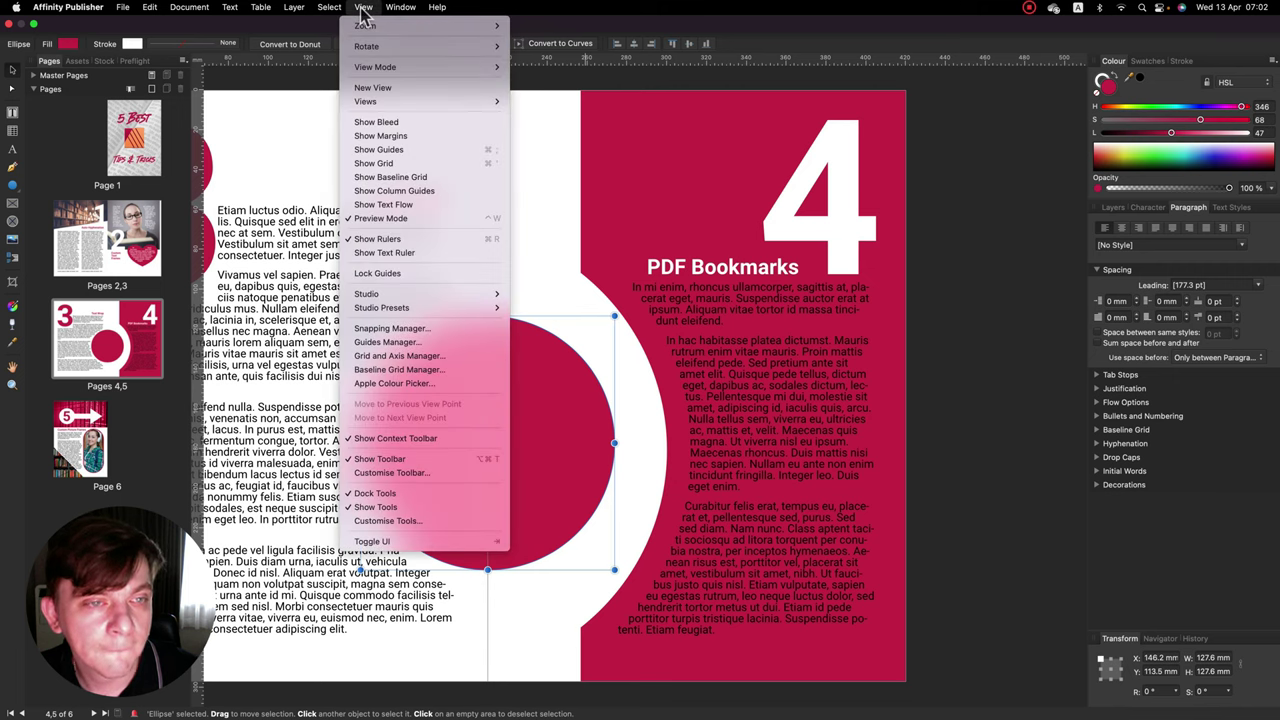
{"action": "mouse_move", "coordinate": [385, 293]}
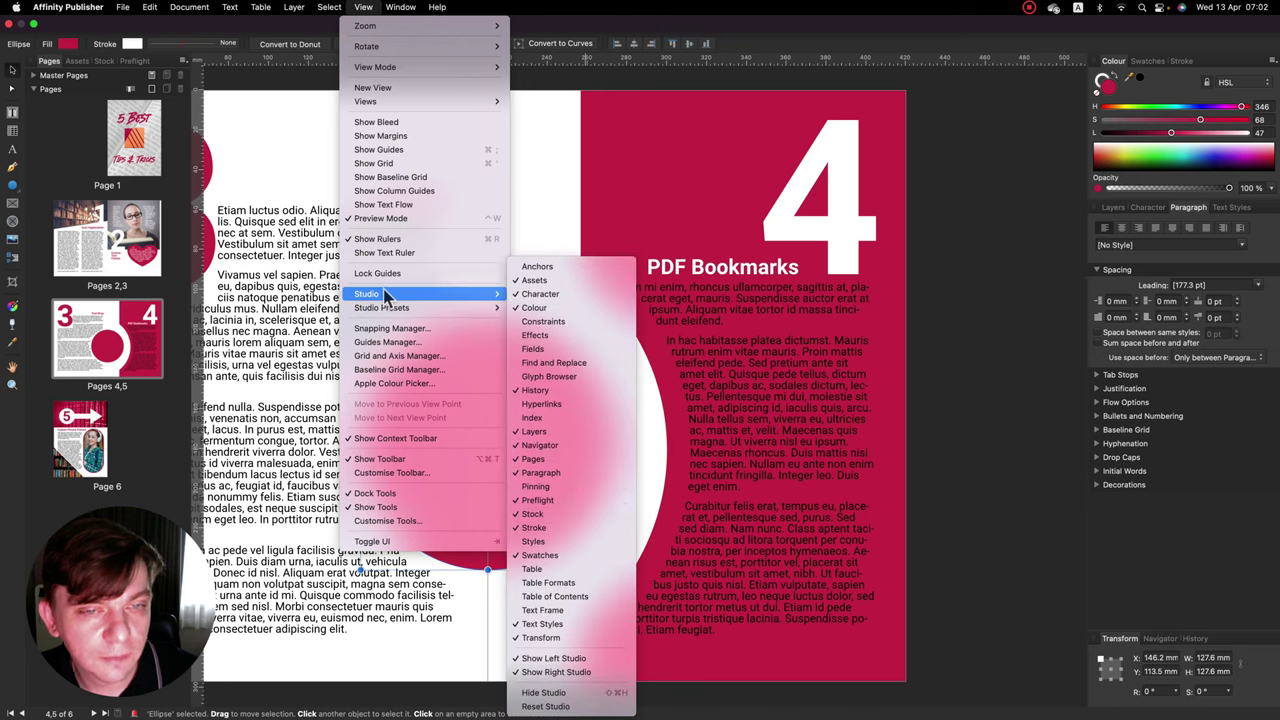
{"action": "left_click", "coordinate": [537, 267]}
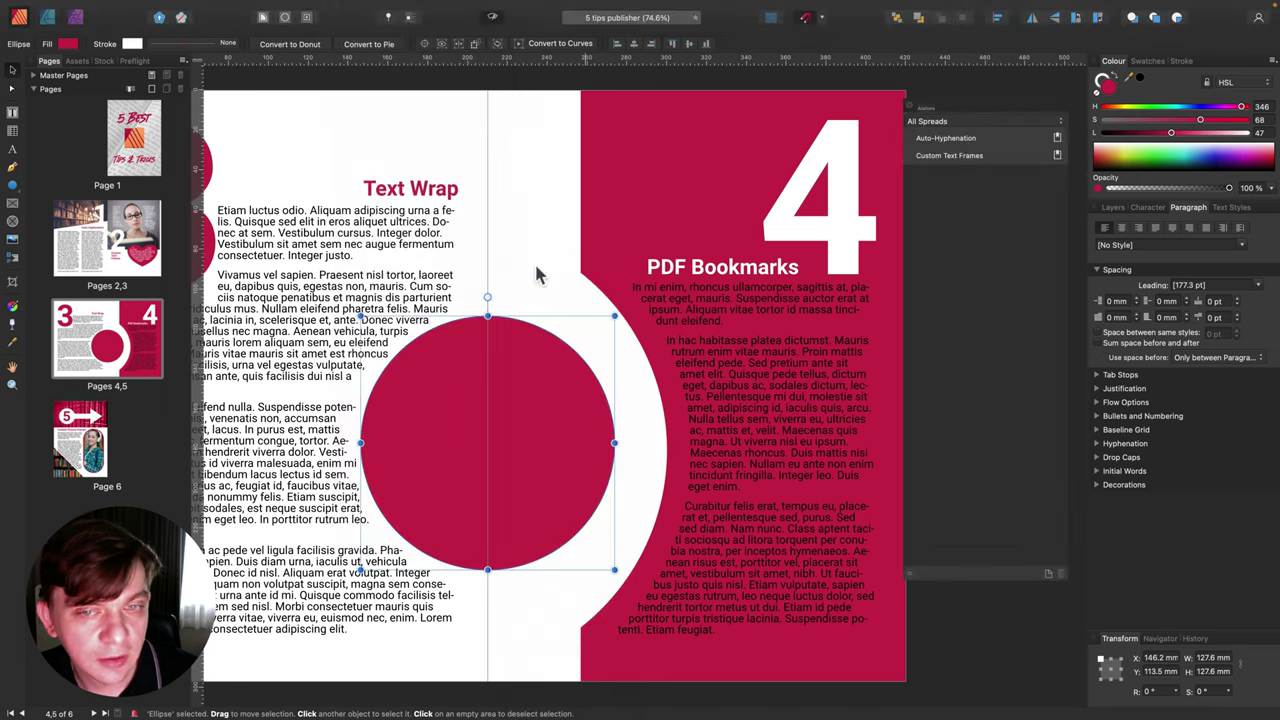
{"action": "left_click", "coordinate": [943, 158]}
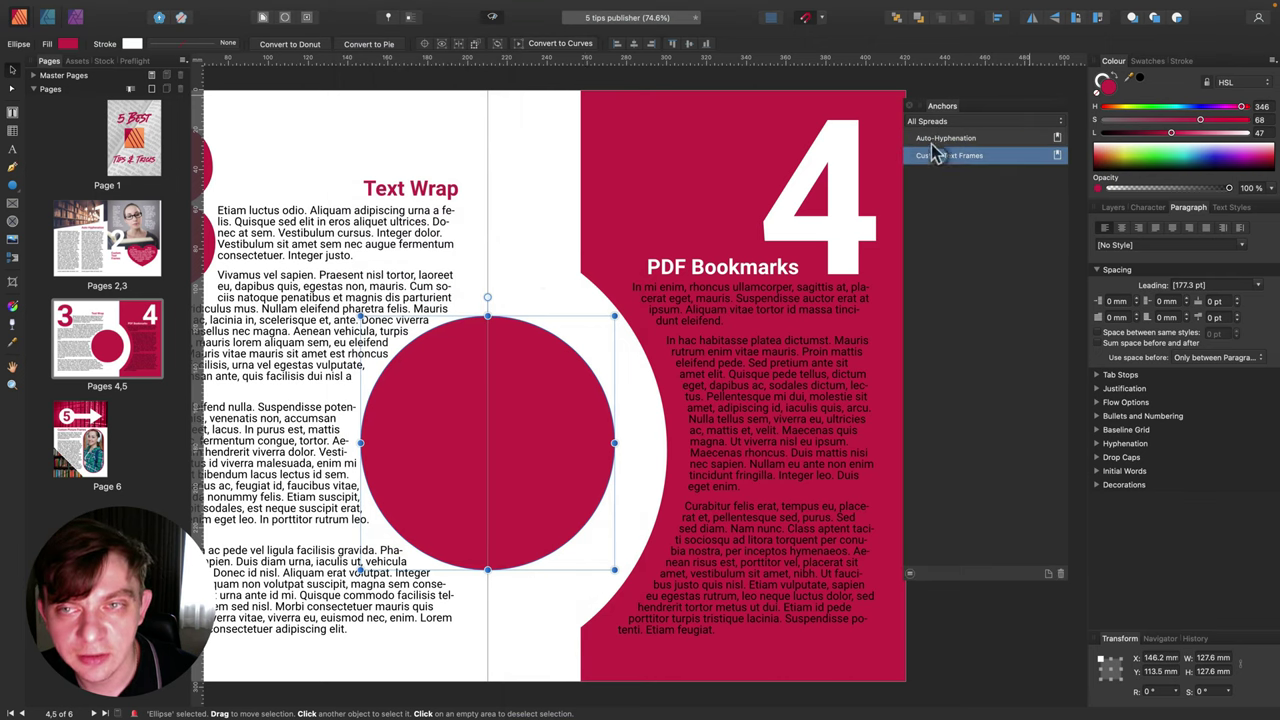
{"action": "scroll", "coordinate": [698, 201], "scroll_direction": "up", "scroll_amount": 10}
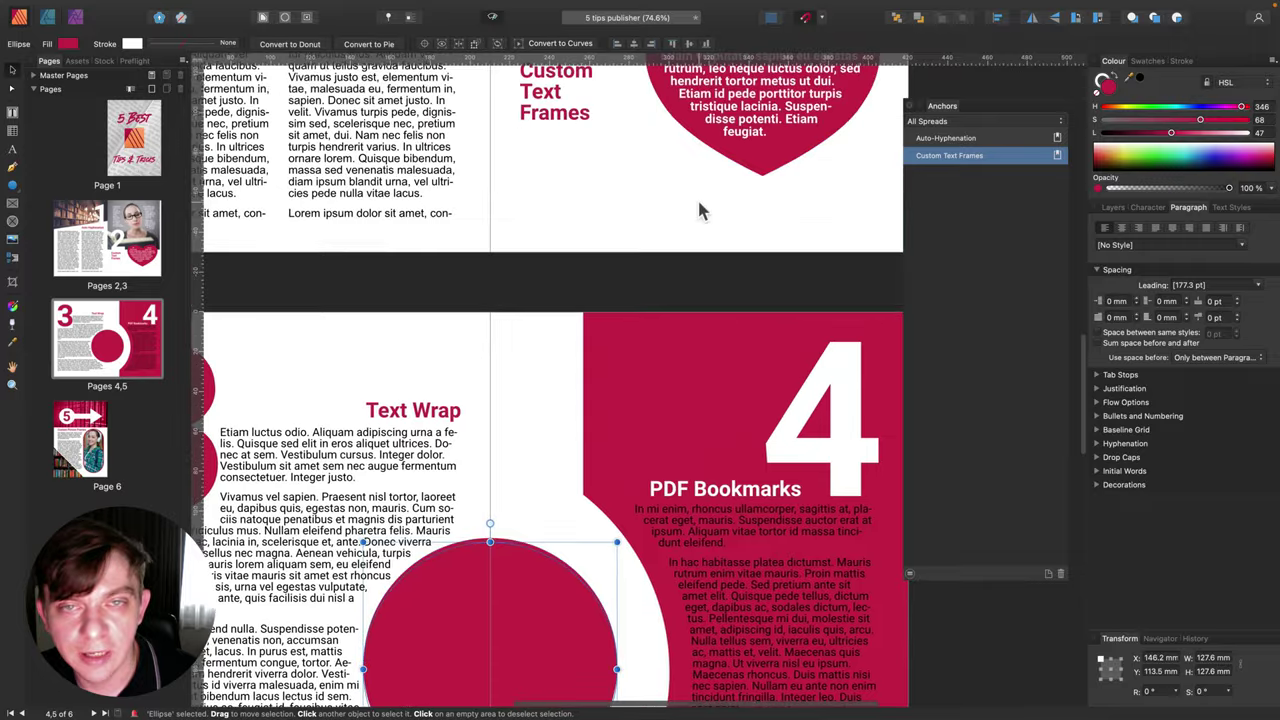
{"action": "scroll", "coordinate": [630, 288], "scroll_direction": "down", "scroll_amount": 8}
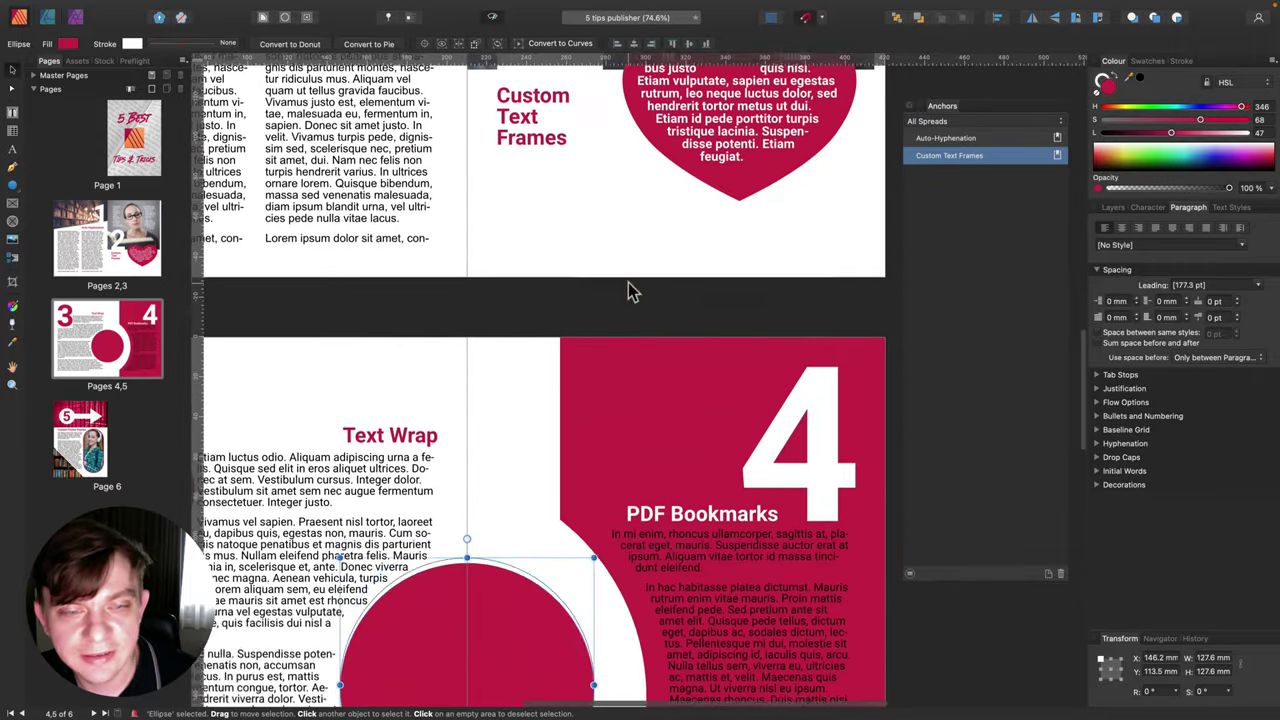
{"action": "scroll", "coordinate": [630, 290], "scroll_direction": "left", "scroll_amount": 3}
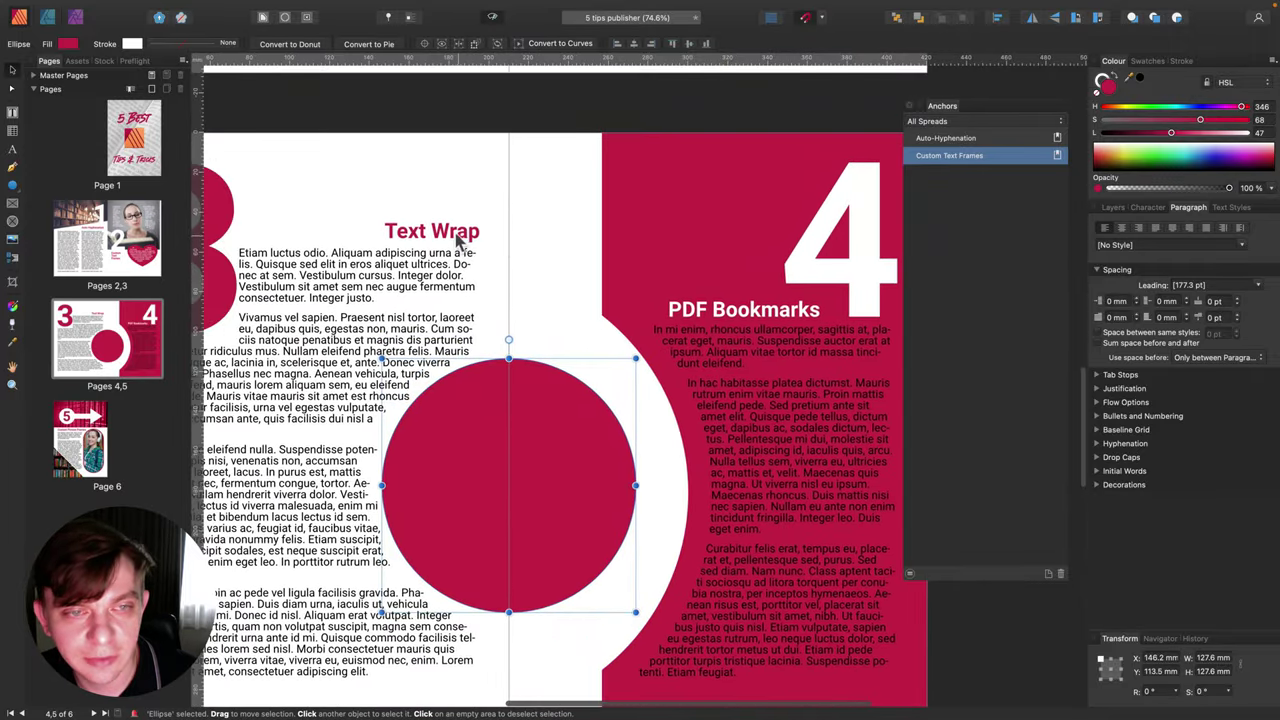
Remove the stray extra letter from the Text Wrap heading text.
{"action": "left_click", "coordinate": [458, 233]}
{"action": "double_click", "coordinate": [462, 231]}
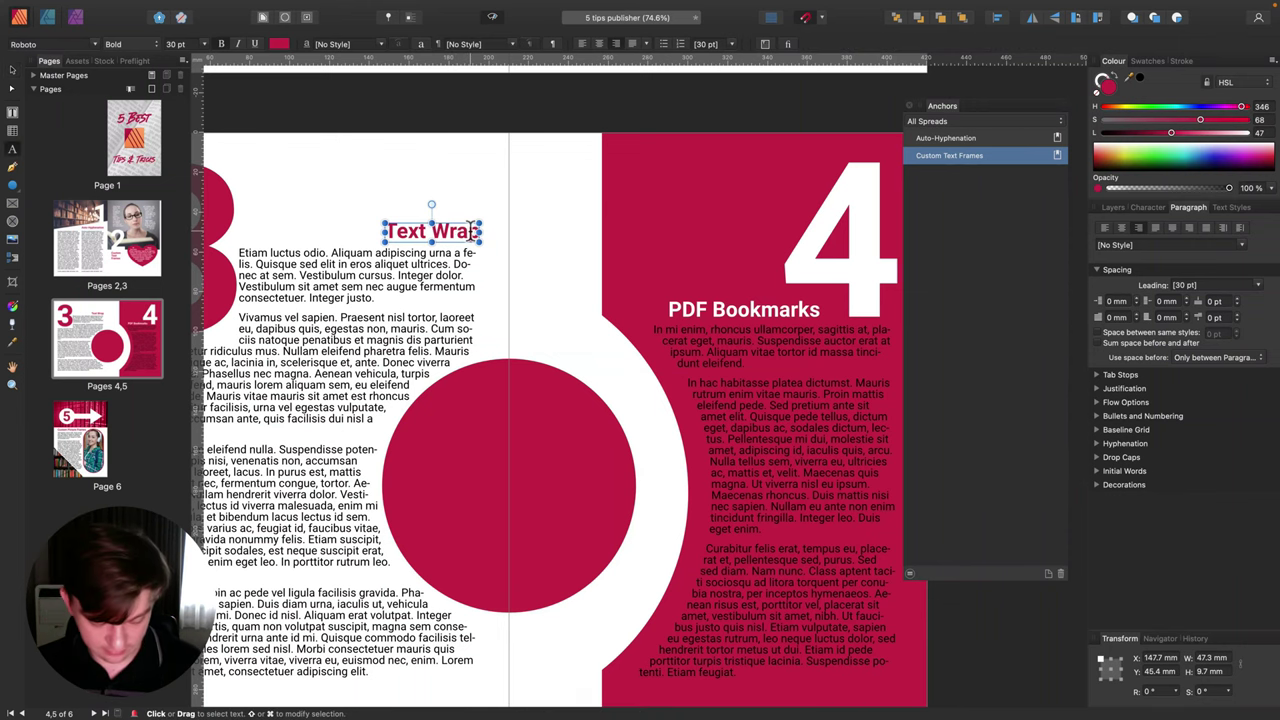
{"action": "type", "text": "p"}
{"action": "key", "text": "Left"}
{"action": "key", "text": "BackSpace"}
{"action": "key", "text": "Escape"}
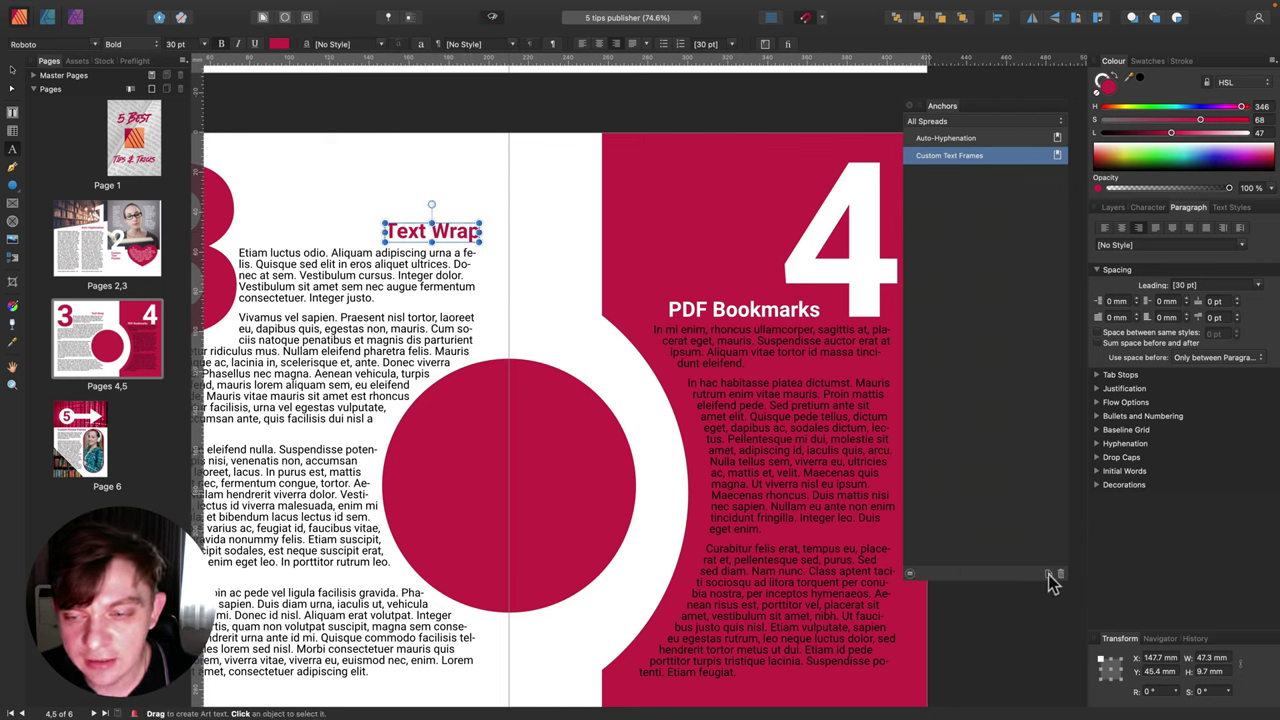
Select the Text Wrap heading text and add an anchor named Text Wrap, exported as a PDF bookmark.
{"action": "left_click", "coordinate": [1049, 578]}
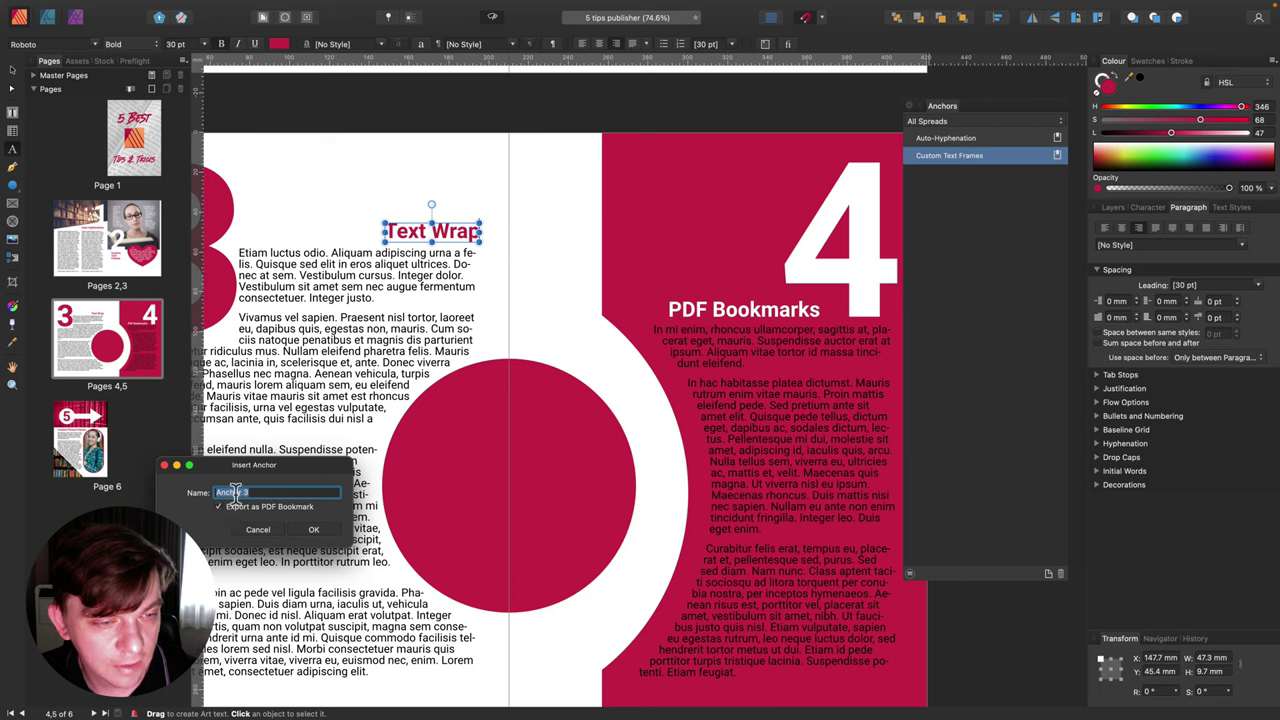
{"action": "left_click_drag", "start_coordinate": [271, 466], "coordinate": [710, 256]}
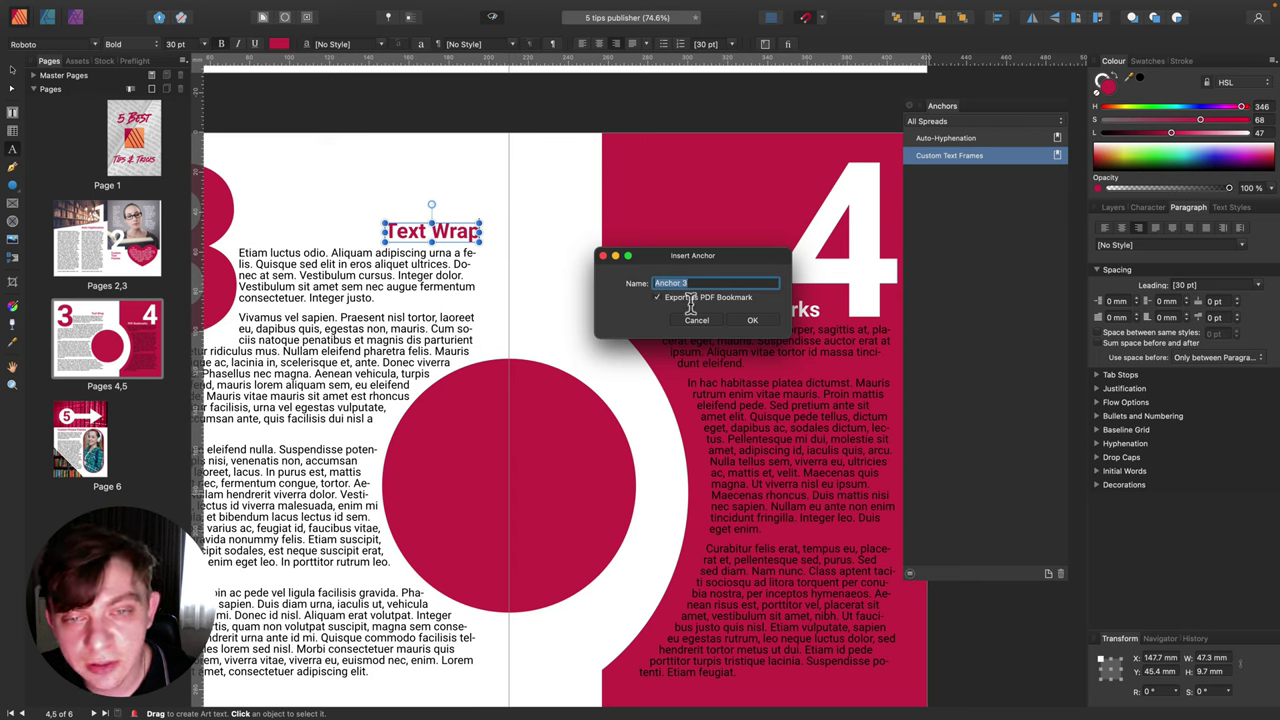
{"action": "left_click", "coordinate": [697, 320]}
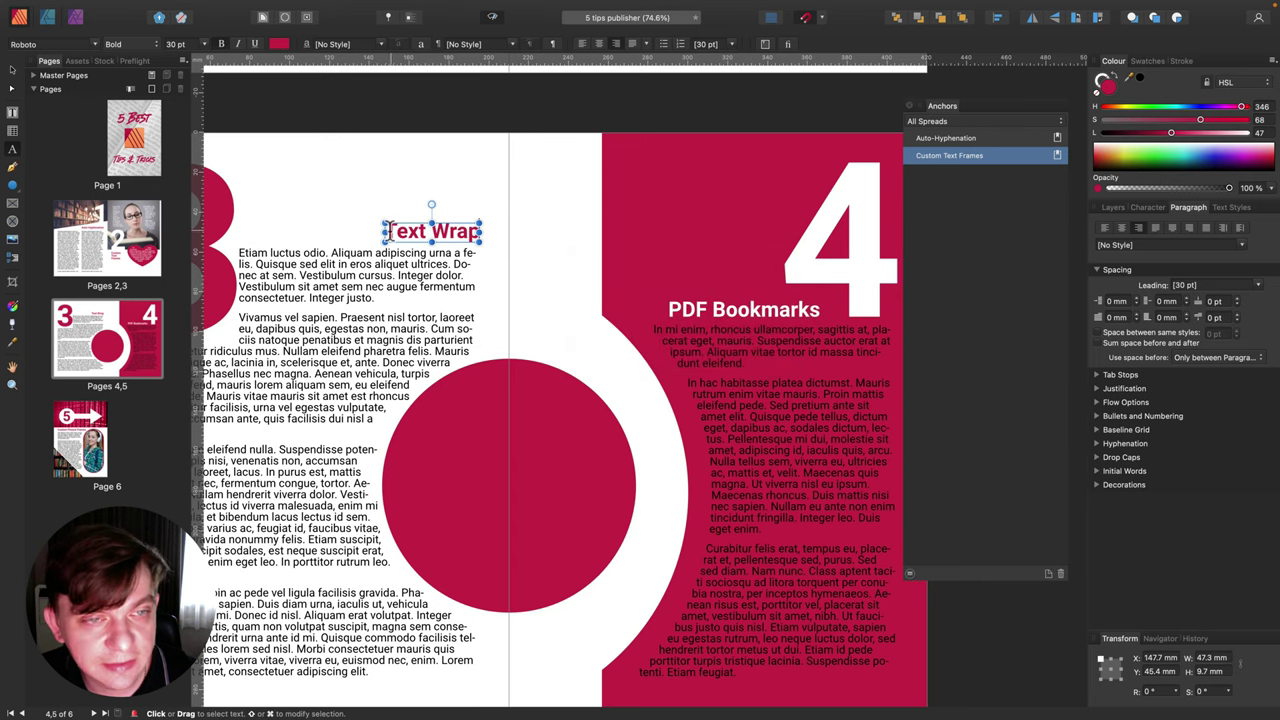
{"action": "left_click_drag", "start_coordinate": [388, 231], "coordinate": [480, 231]}
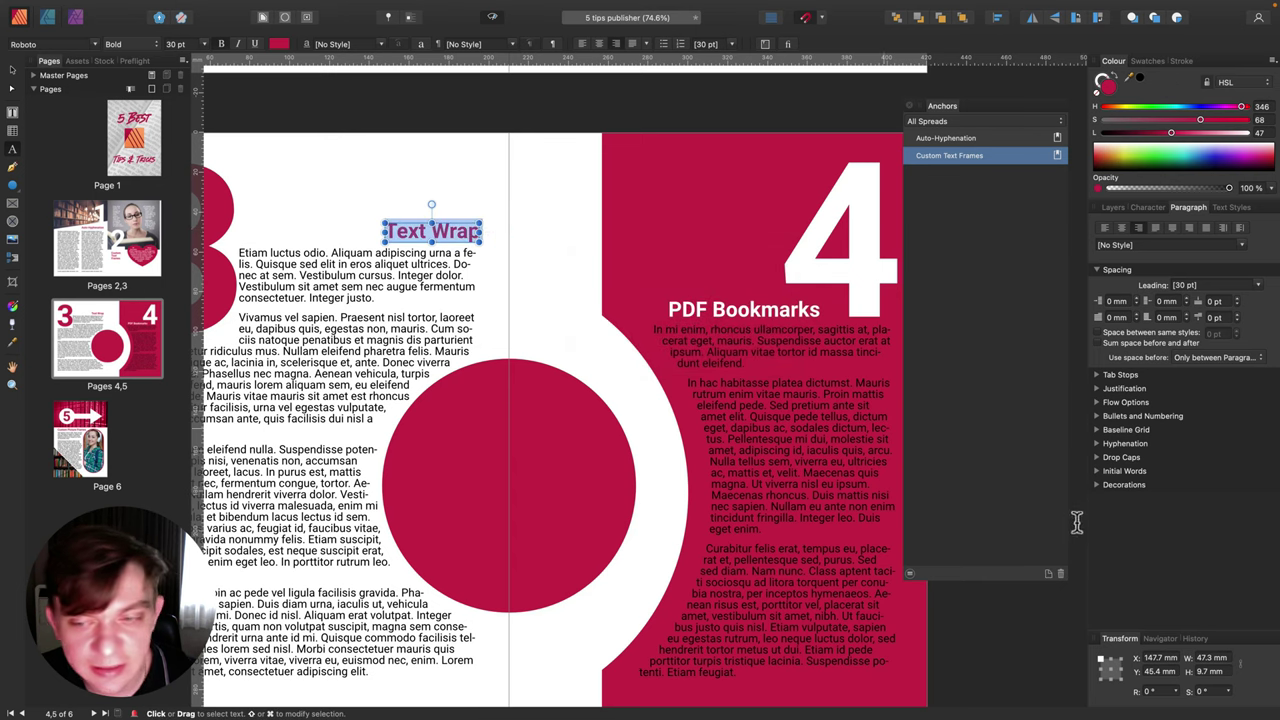
{"action": "left_click", "coordinate": [1049, 574]}
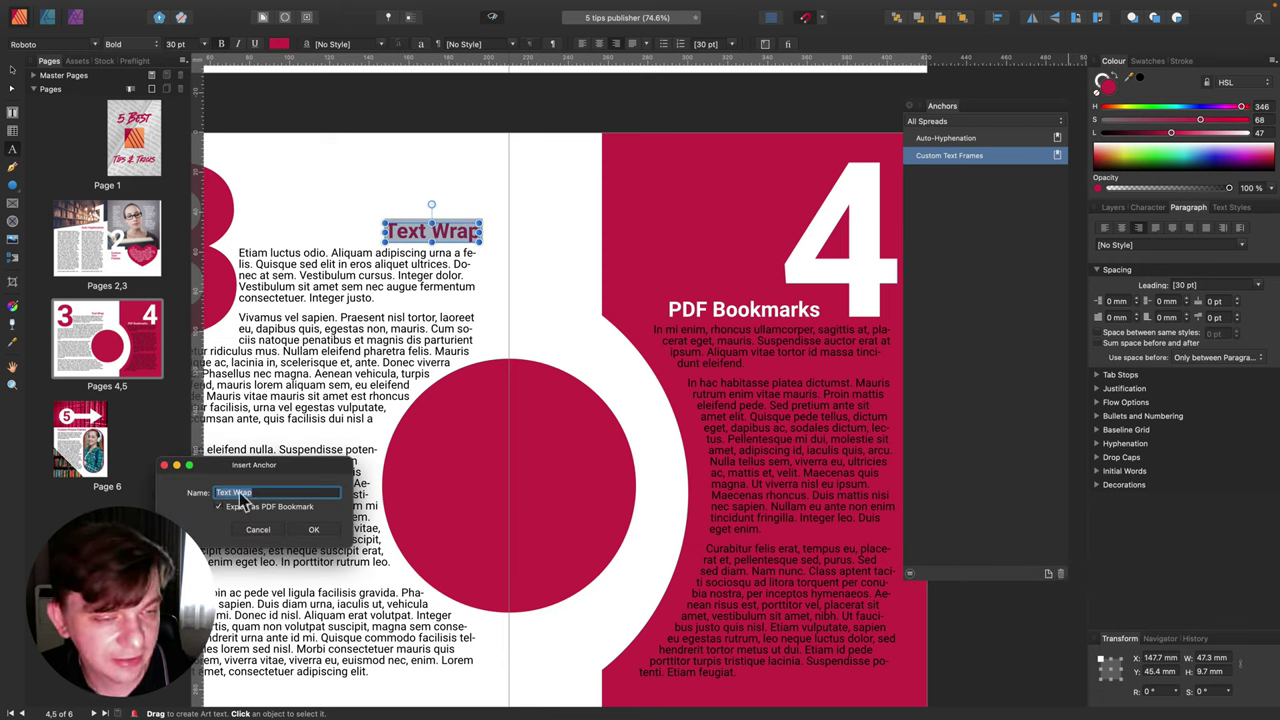
{"action": "left_click_drag", "start_coordinate": [329, 467], "coordinate": [828, 310]}
{"action": "left_click", "coordinate": [608, 375]}
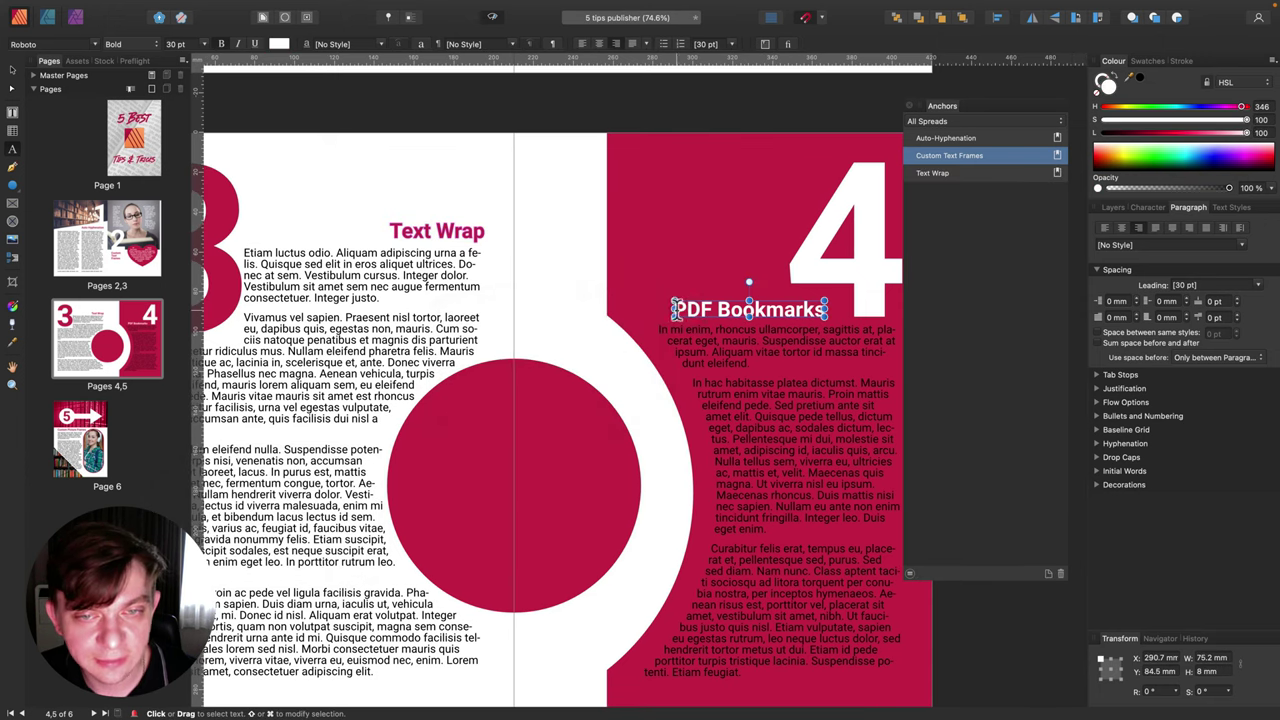
Add a PDF Bookmarks anchor, test the PDF Bookmarks and Text Wrap entries, then close the Anchors panel.
{"action": "left_click", "coordinate": [1048, 573]}
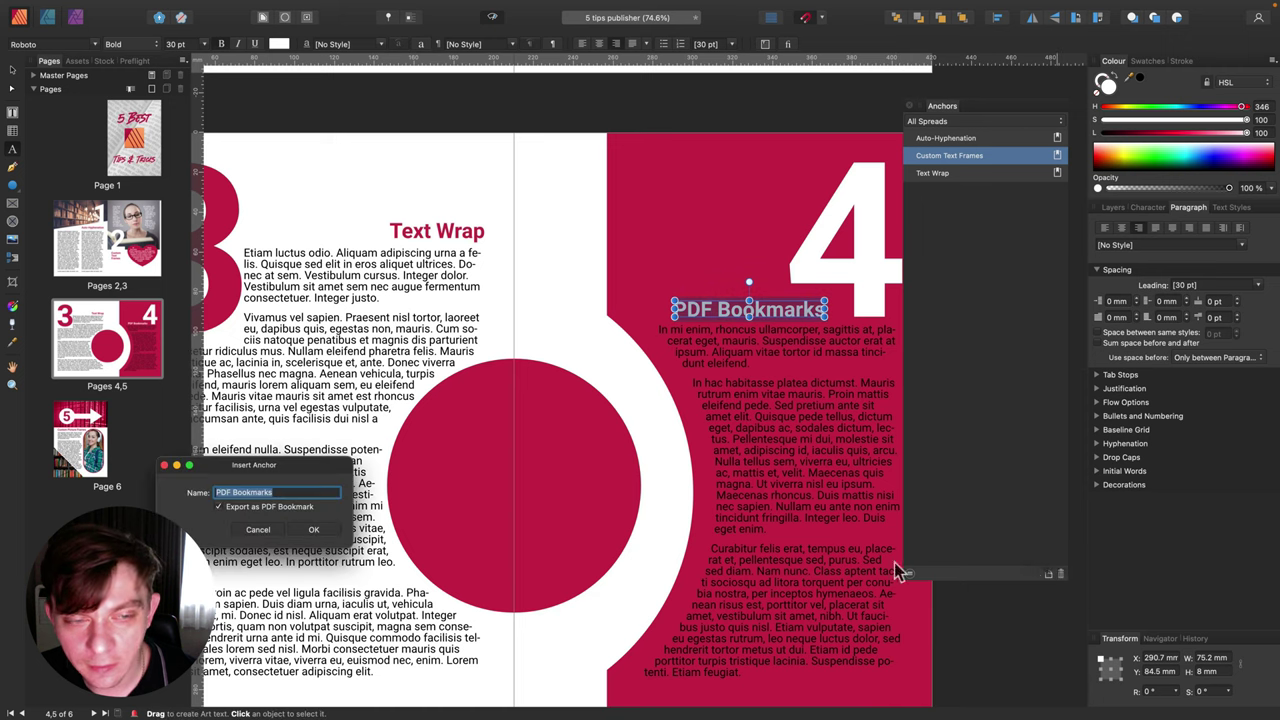
{"action": "left_click", "coordinate": [314, 531]}
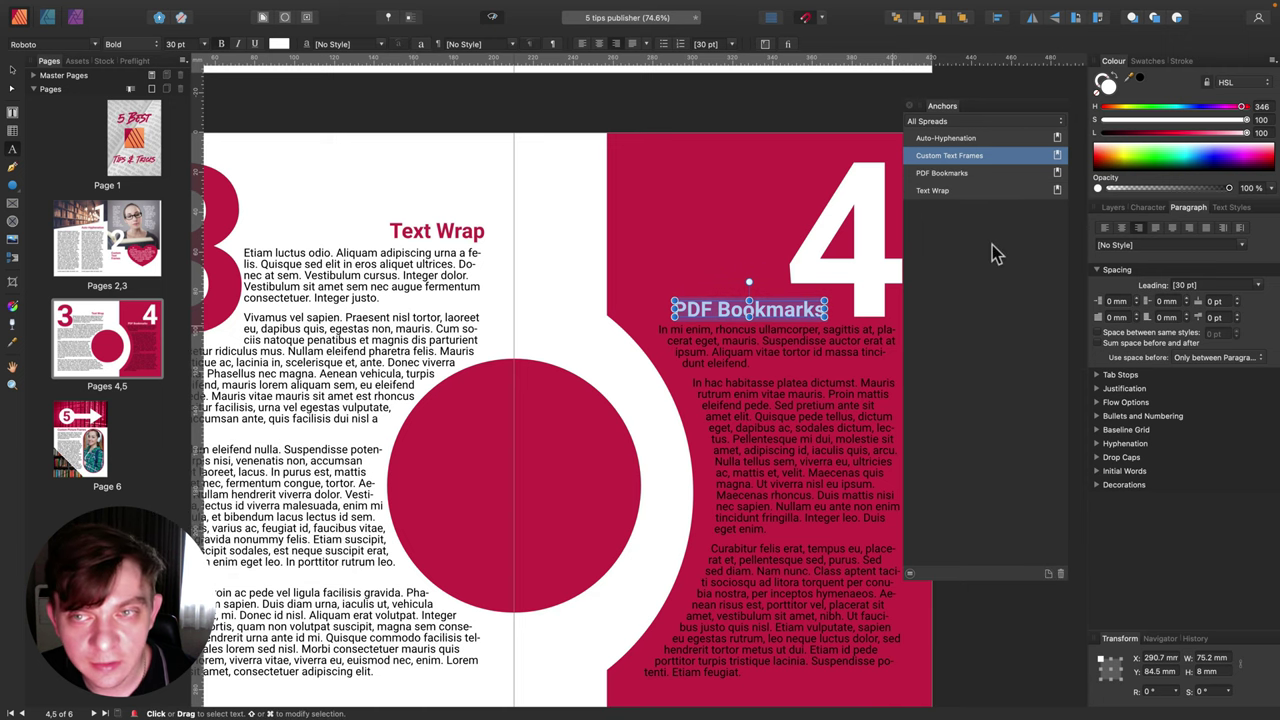
{"action": "left_click", "coordinate": [982, 173]}
{"action": "left_click", "coordinate": [978, 190]}
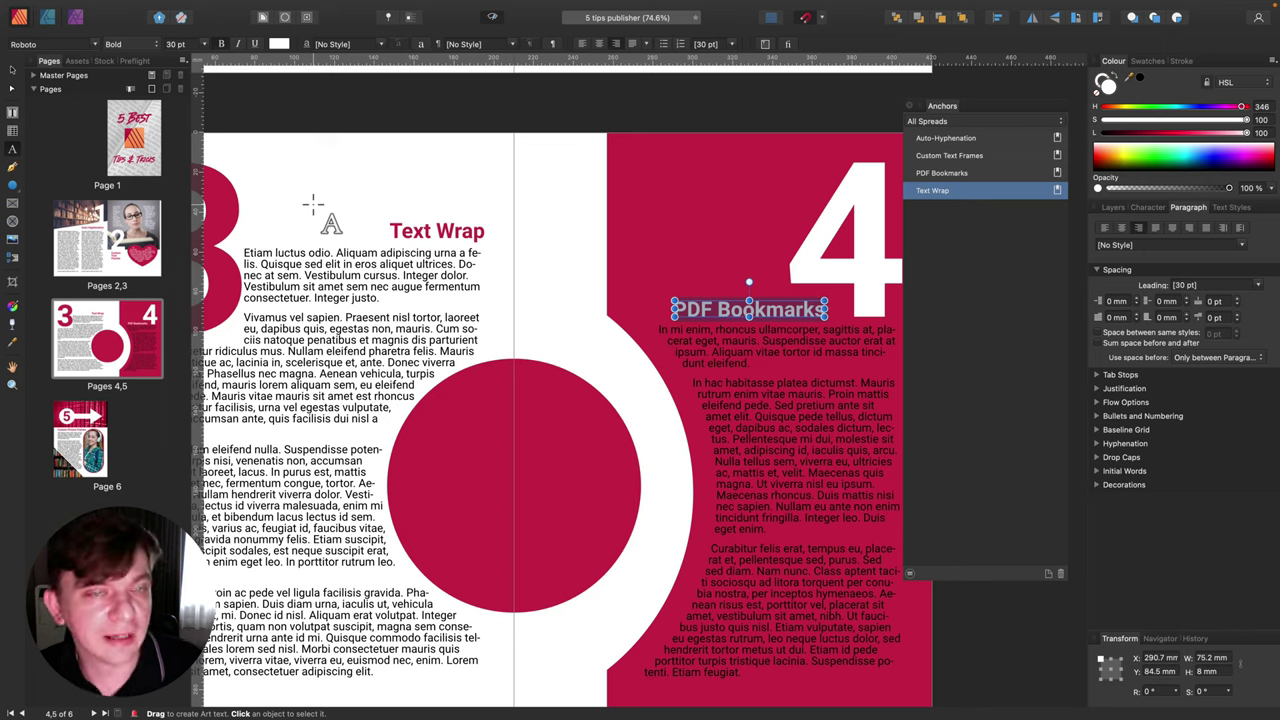
{"action": "left_click", "coordinate": [909, 107]}
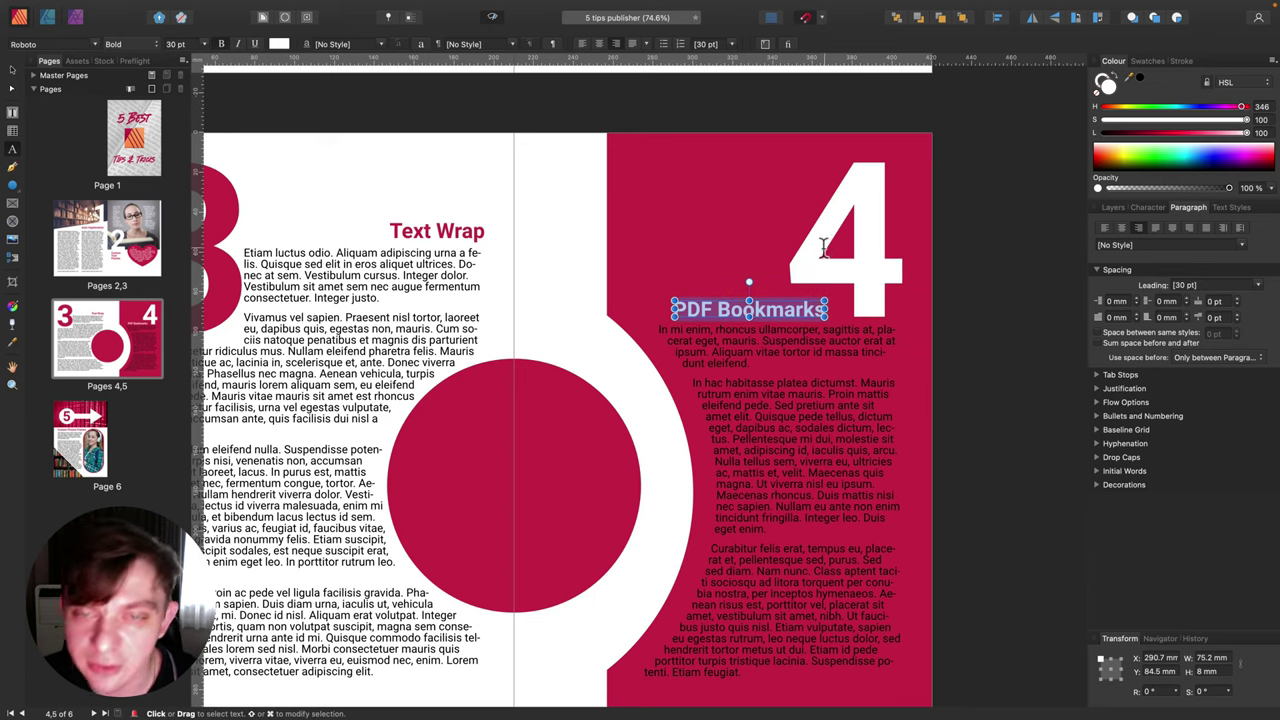
Scroll down to page 6 and select the pill-shaped portrait picture frame with the Move tool.
{"action": "scroll", "coordinate": [725, 316], "scroll_direction": "down", "scroll_amount": 2}
{"action": "scroll", "coordinate": [725, 316], "scroll_direction": "left", "scroll_amount": 1}
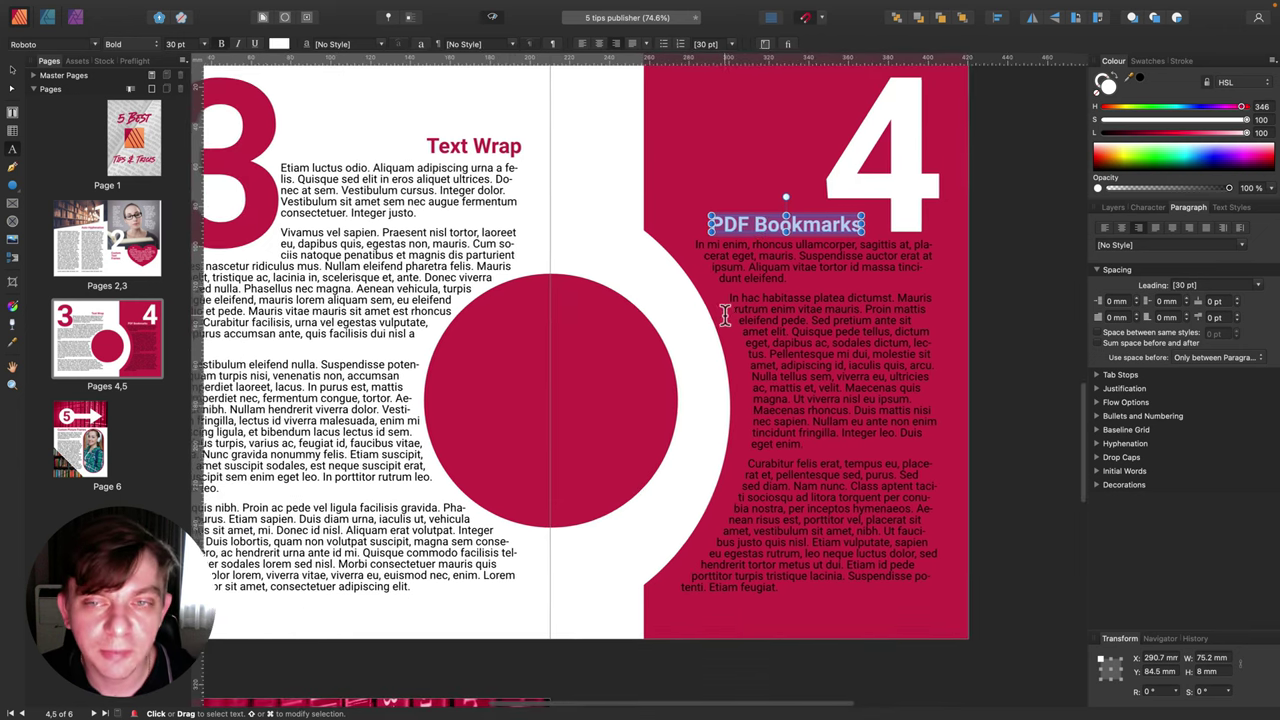
{"action": "scroll", "coordinate": [725, 316], "scroll_direction": "down", "scroll_amount": 10}
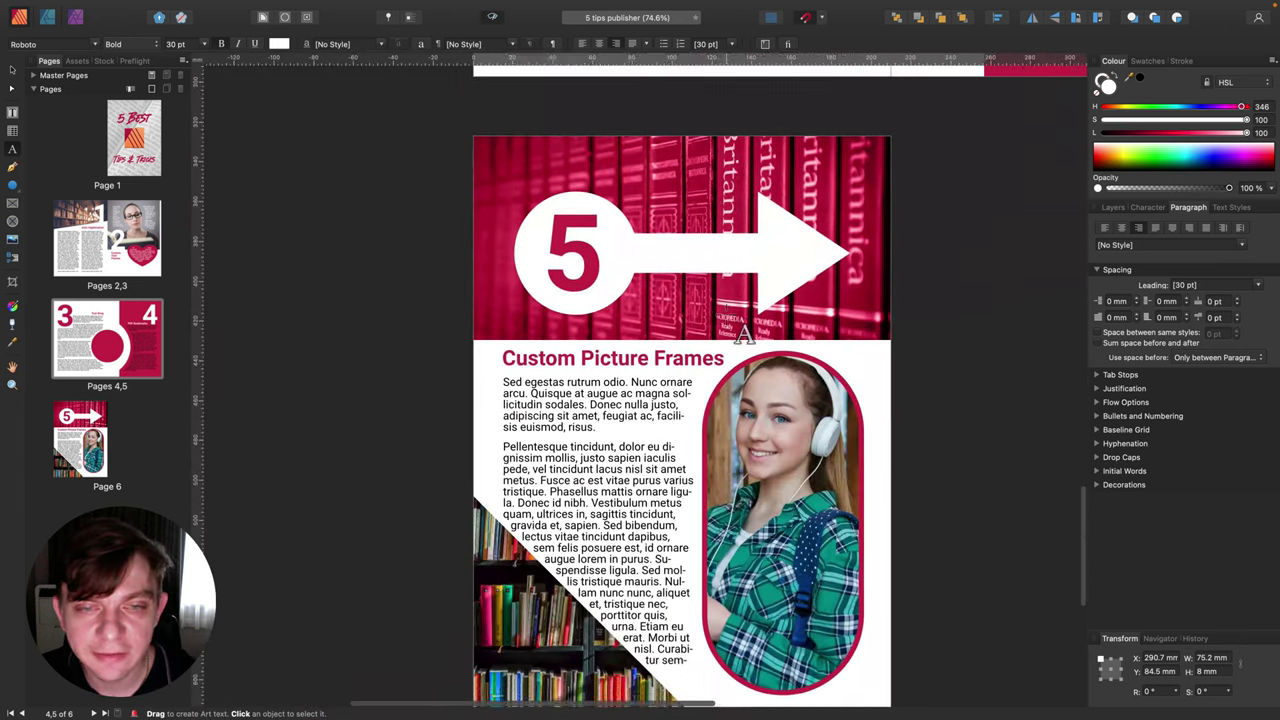
{"action": "scroll", "coordinate": [745, 333], "scroll_direction": "down", "scroll_amount": 2}
{"action": "scroll", "coordinate": [745, 333], "scroll_direction": "left", "scroll_amount": 1}
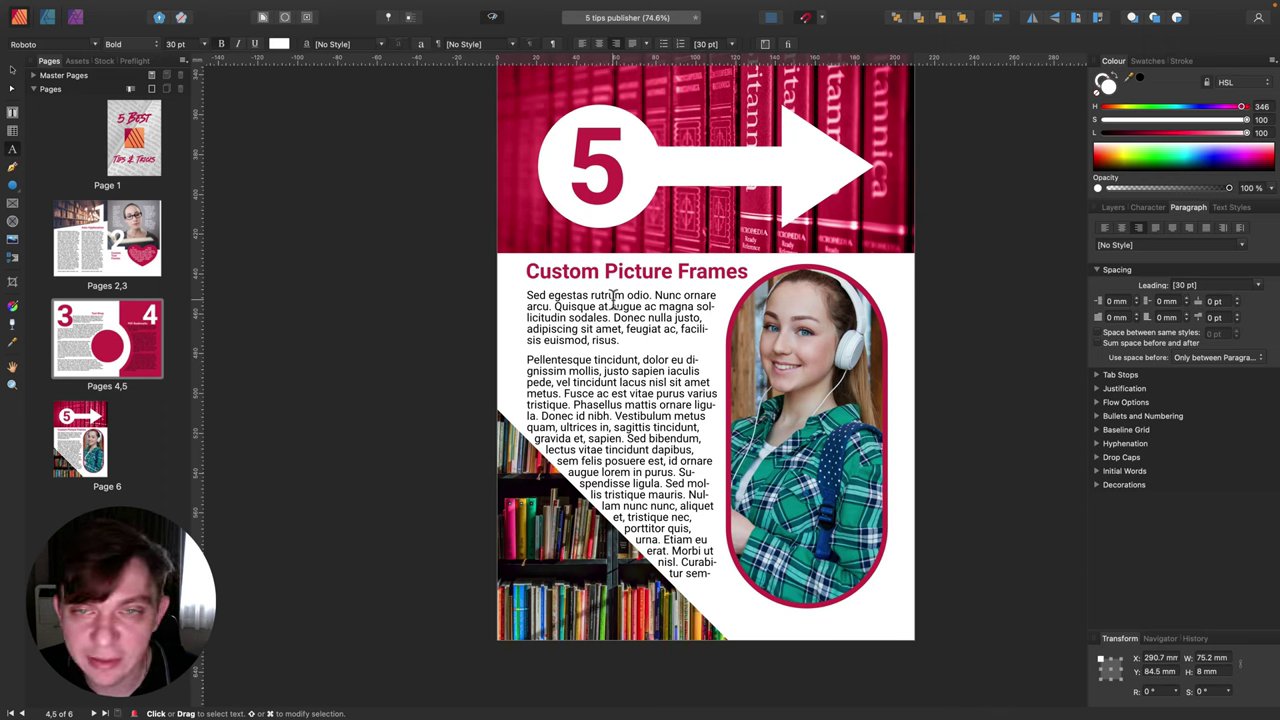
{"action": "key", "text": "t"}
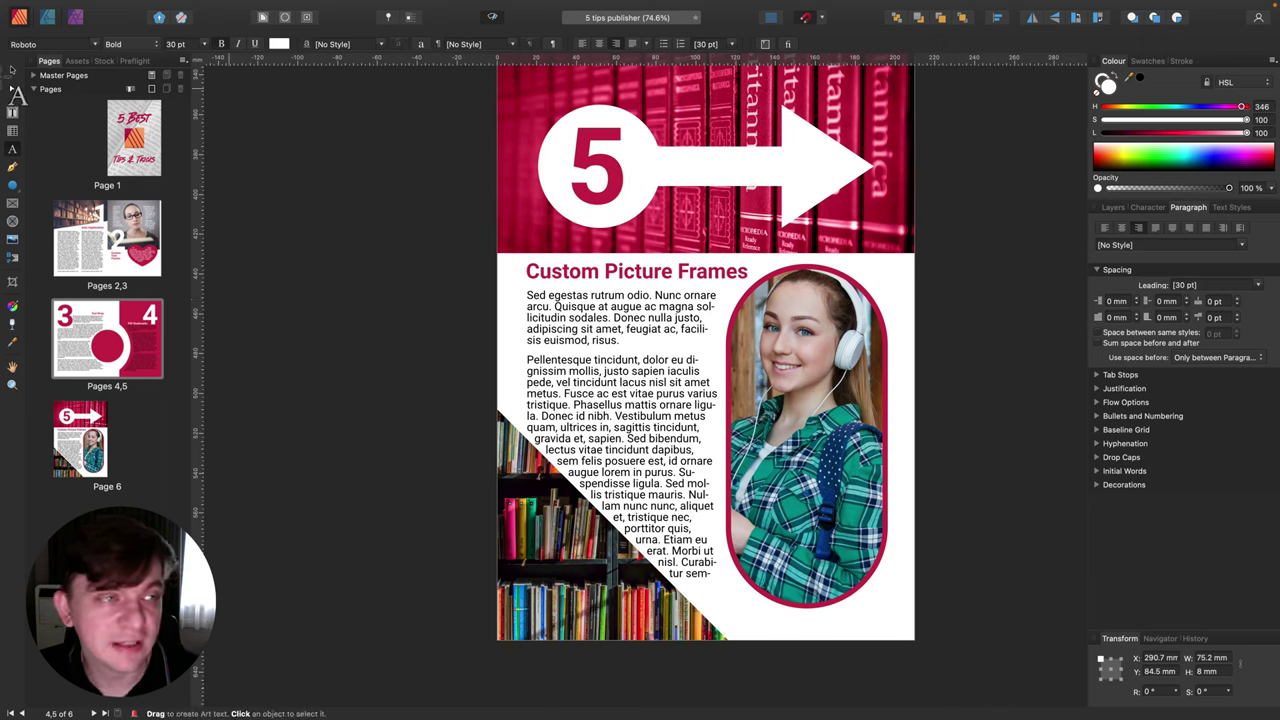
{"action": "left_click", "coordinate": [12, 70]}
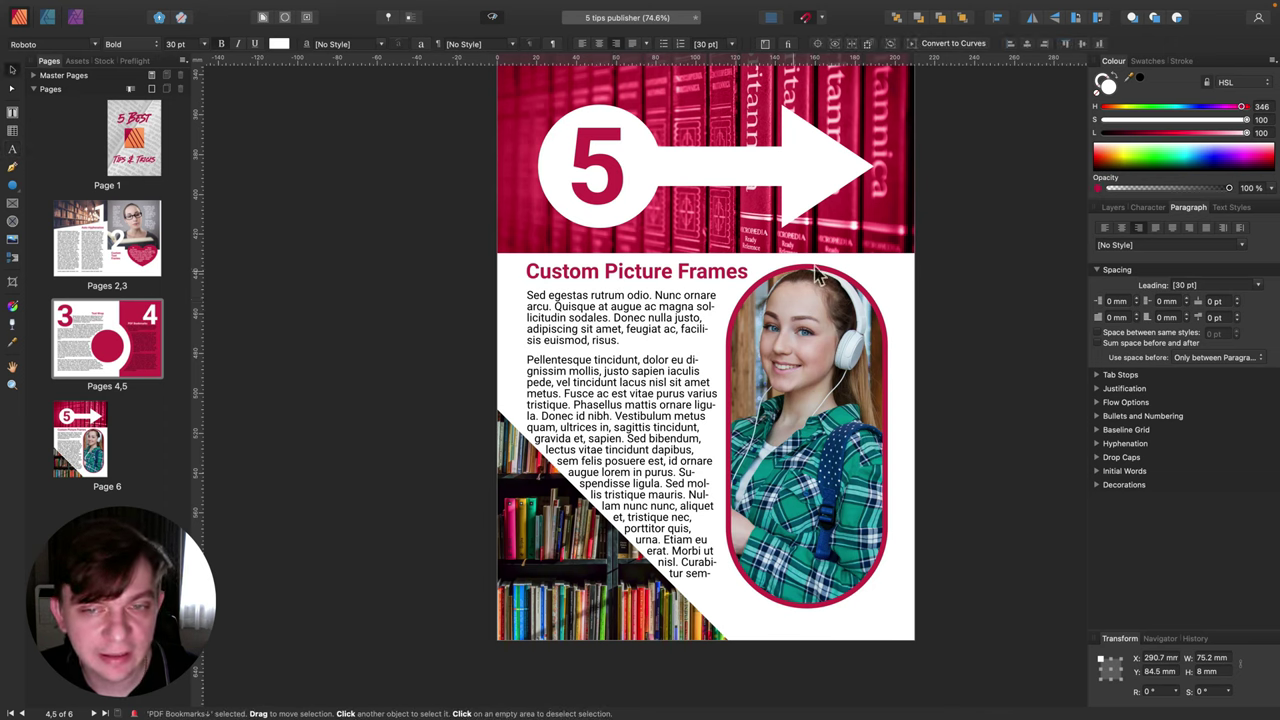
{"action": "left_click", "coordinate": [845, 375]}
{"action": "left_click", "coordinate": [845, 375]}
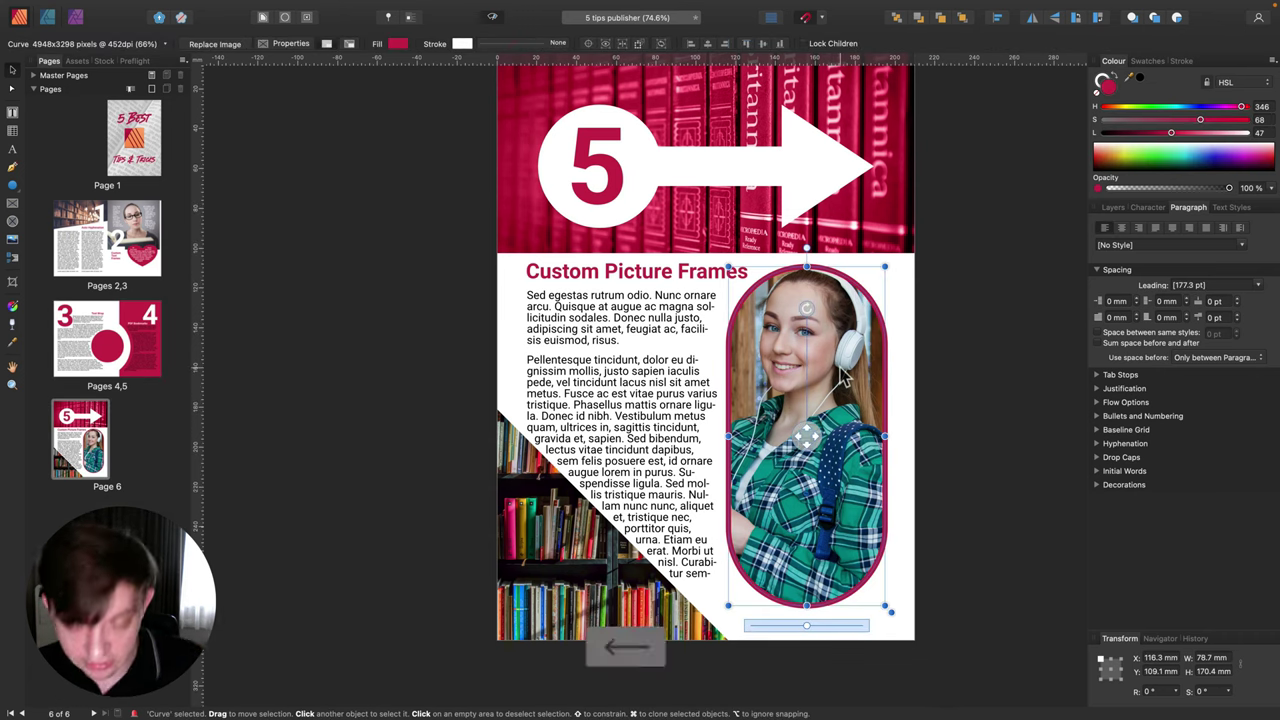
Delete the portrait frame and draw a red circle to the right of the body text.
{"action": "key", "text": "Delete"}
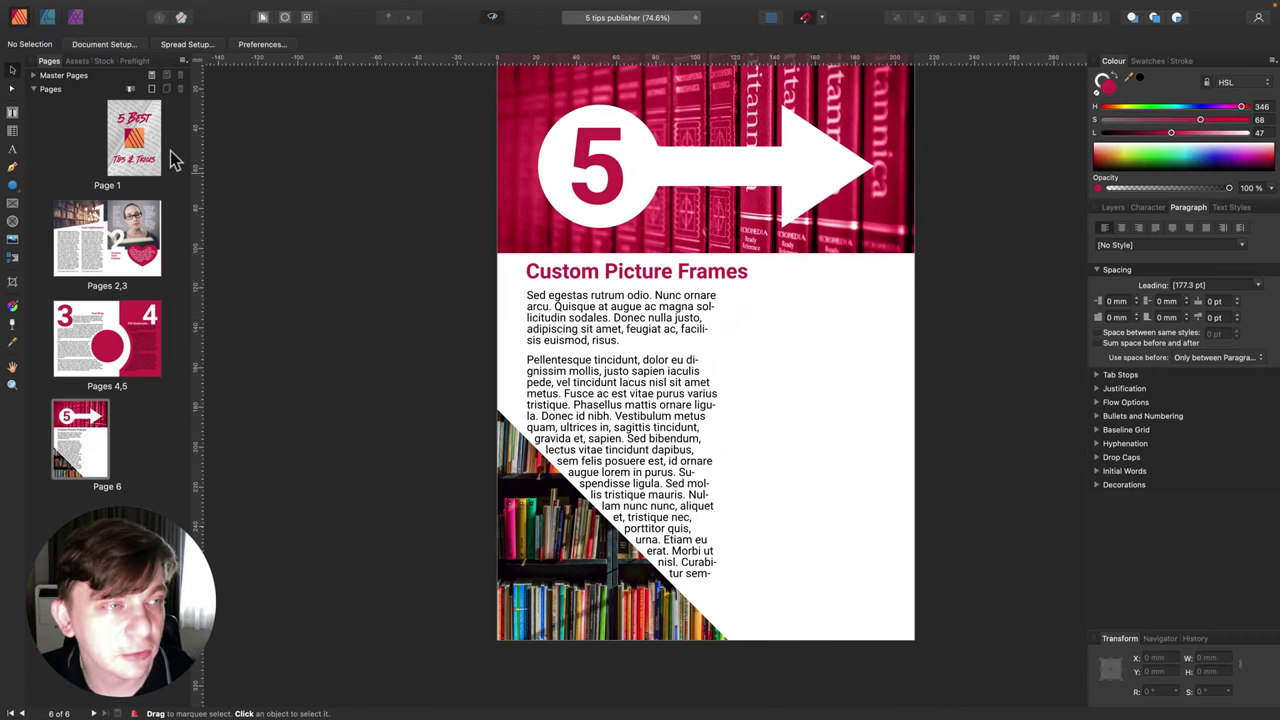
{"action": "left_click", "coordinate": [12, 186]}
{"action": "left_click", "coordinate": [68, 204]}
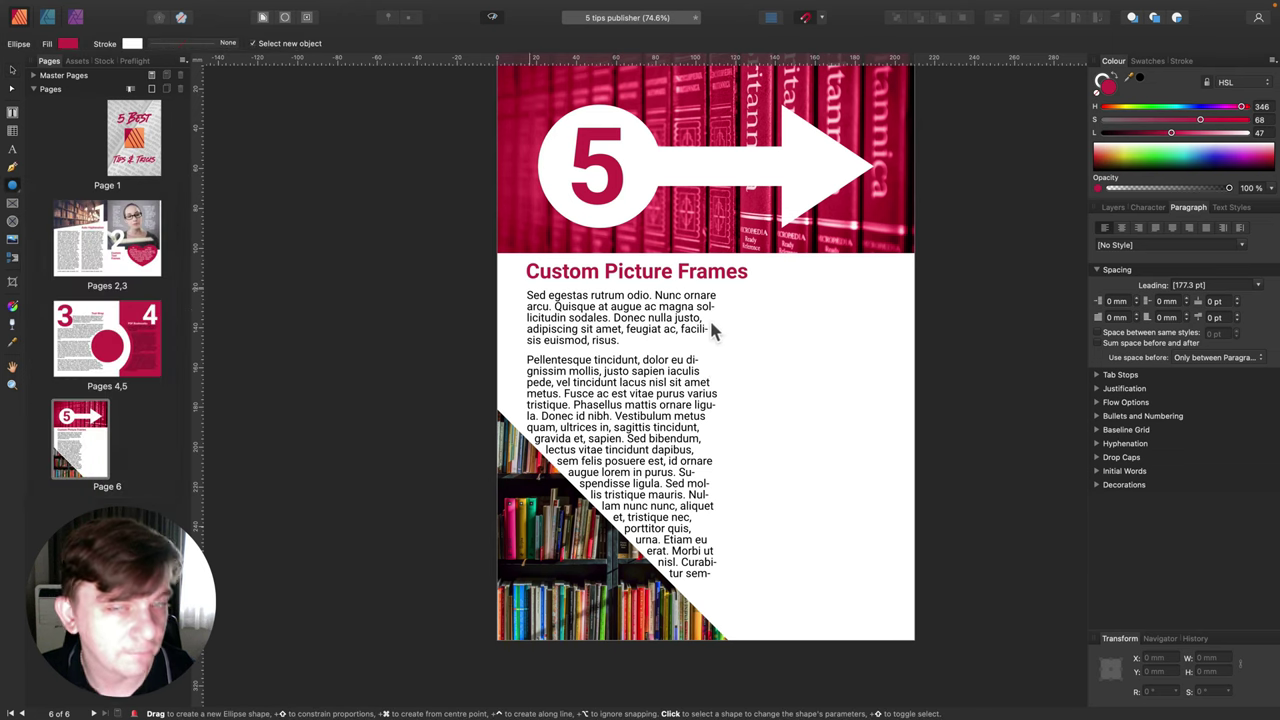
{"action": "left_click_drag", "start_coordinate": [757, 294], "coordinate": [910, 440]}
{"action": "left_click", "coordinate": [12, 68]}
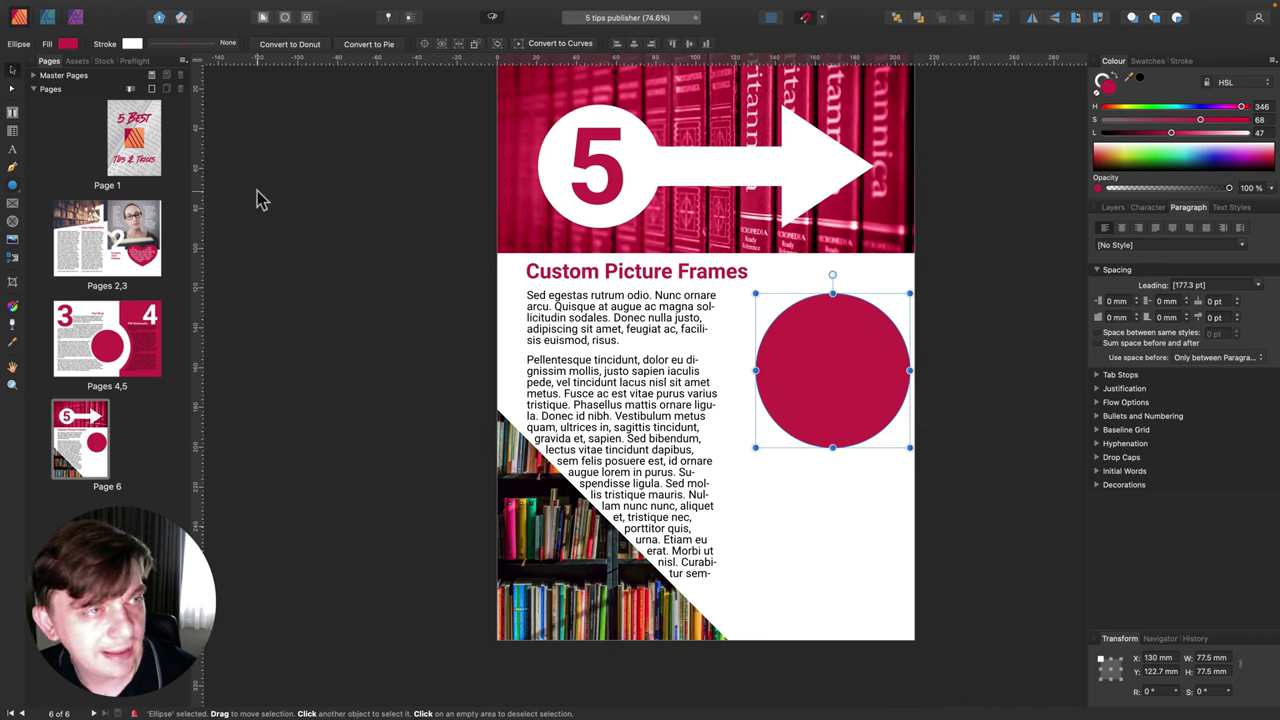
{"action": "left_click_drag", "start_coordinate": [855, 397], "coordinate": [839, 390]}
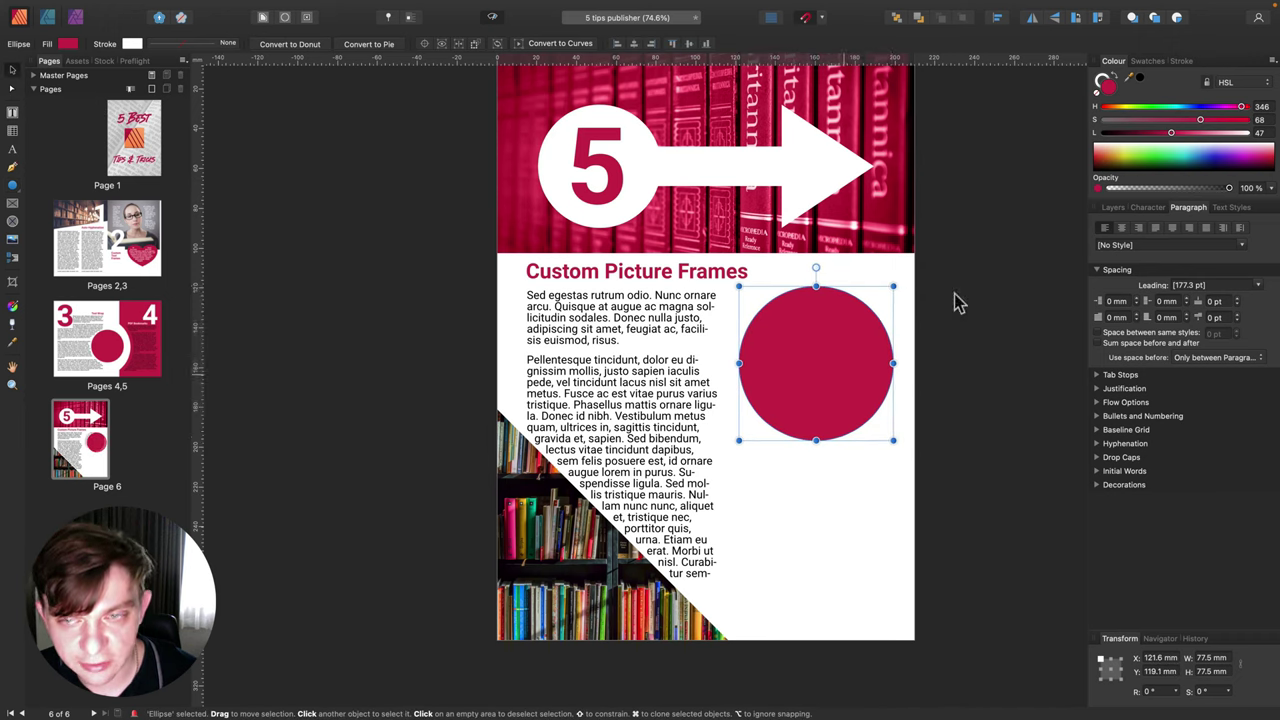
Duplicate the circle from the Layers panel, move the copy below, and merge both with Geometry > Add.
{"action": "left_click", "coordinate": [1113, 207]}
{"action": "right_click", "coordinate": [1200, 258]}
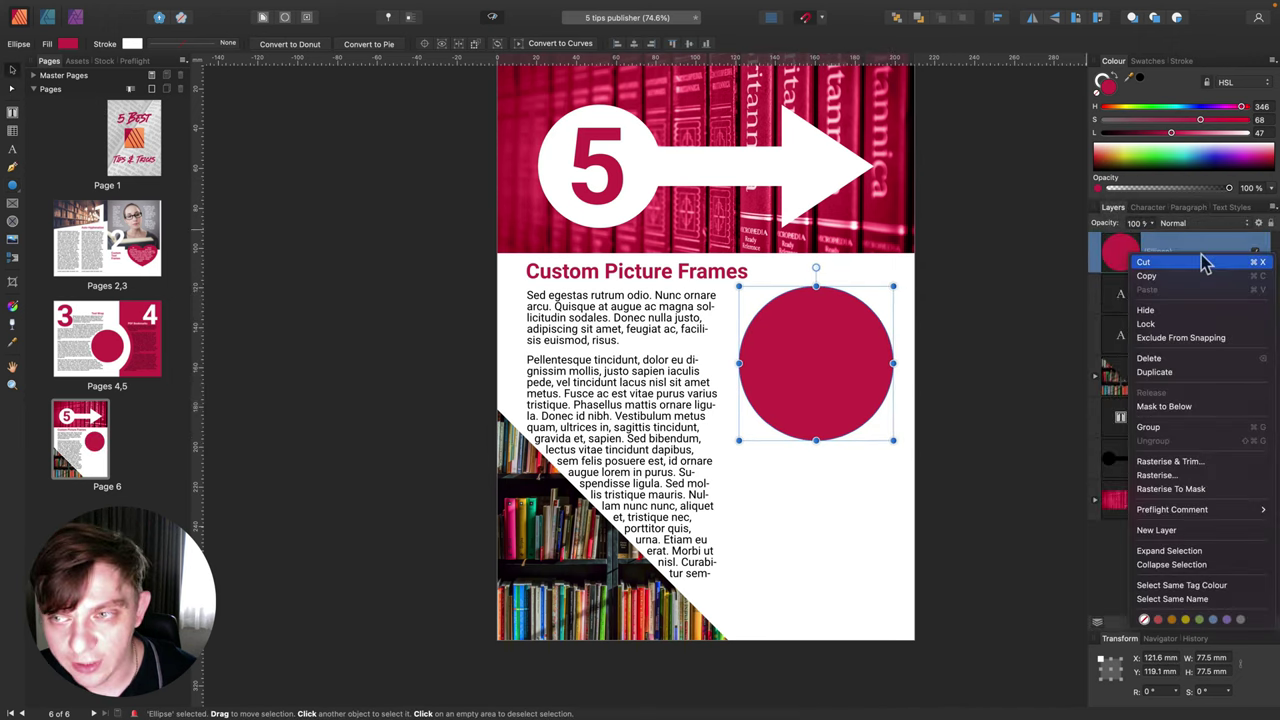
{"action": "left_click", "coordinate": [1170, 373]}
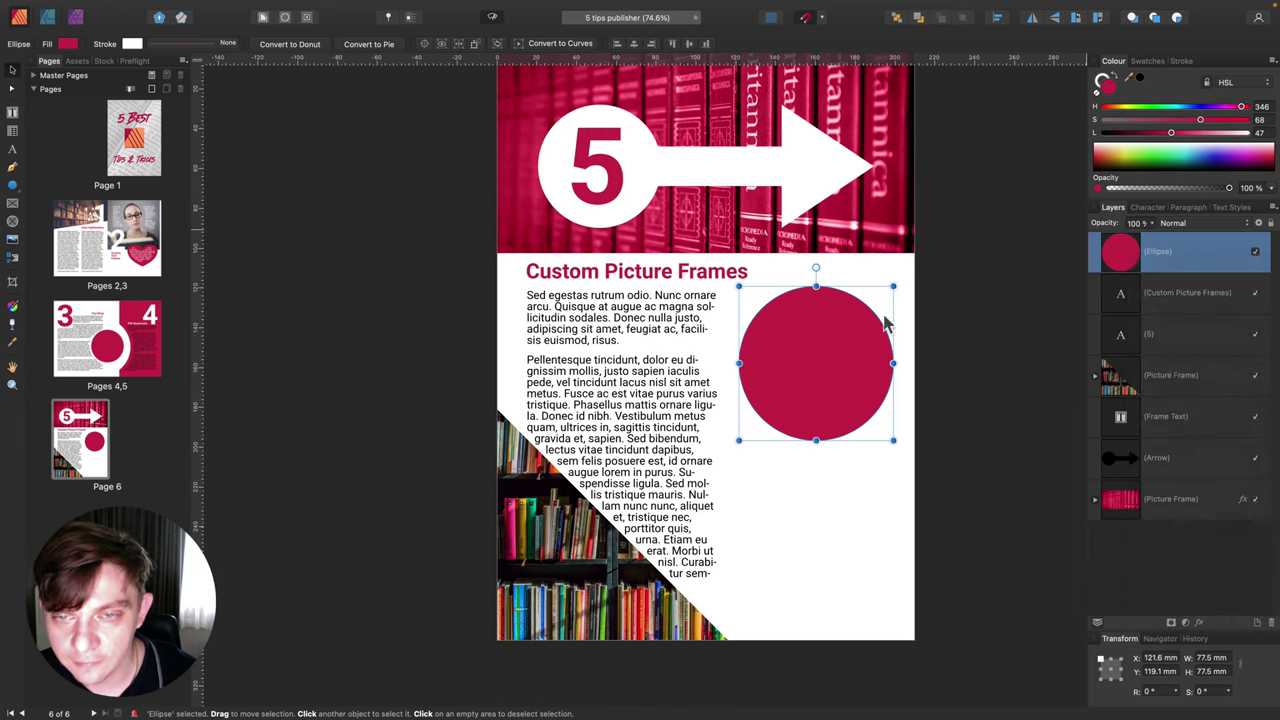
{"action": "left_click_drag", "start_coordinate": [830, 322], "coordinate": [836, 463]}
{"action": "key", "text": "shift"}
{"action": "left_click", "coordinate": [851, 357], "text": "shift"}
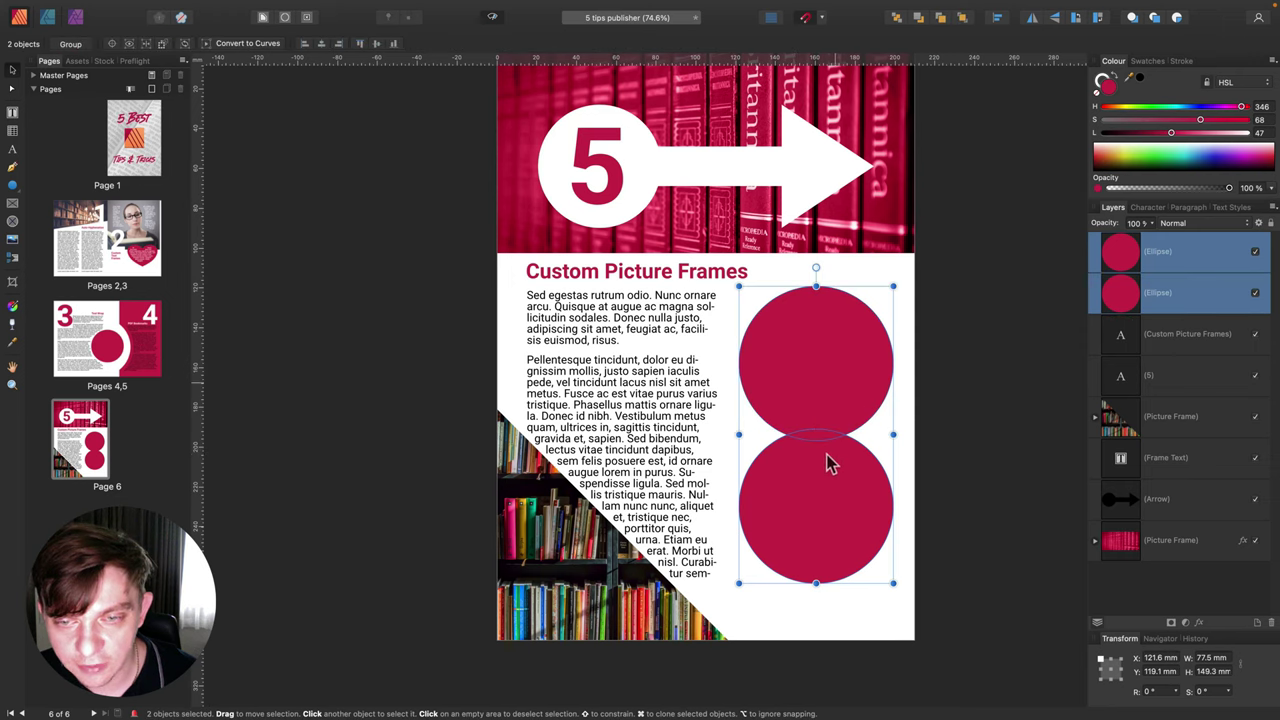
{"action": "right_click", "coordinate": [828, 398]}
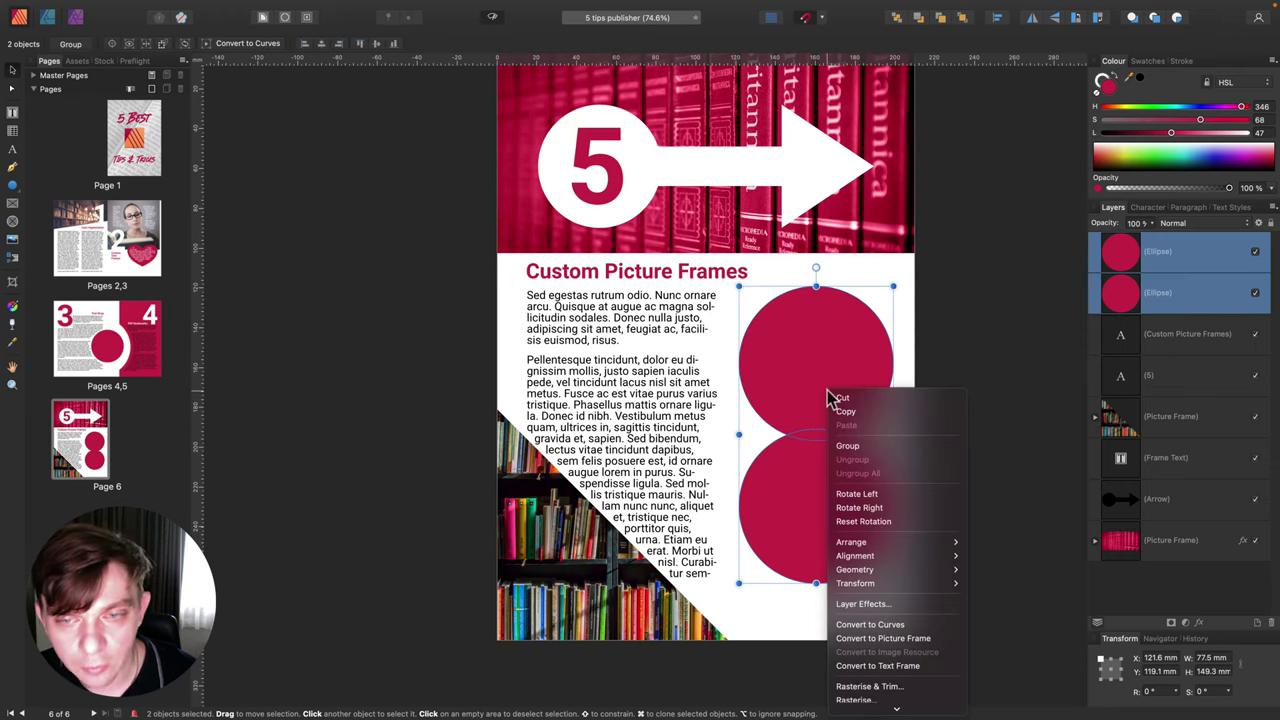
{"action": "mouse_move", "coordinate": [860, 574]}
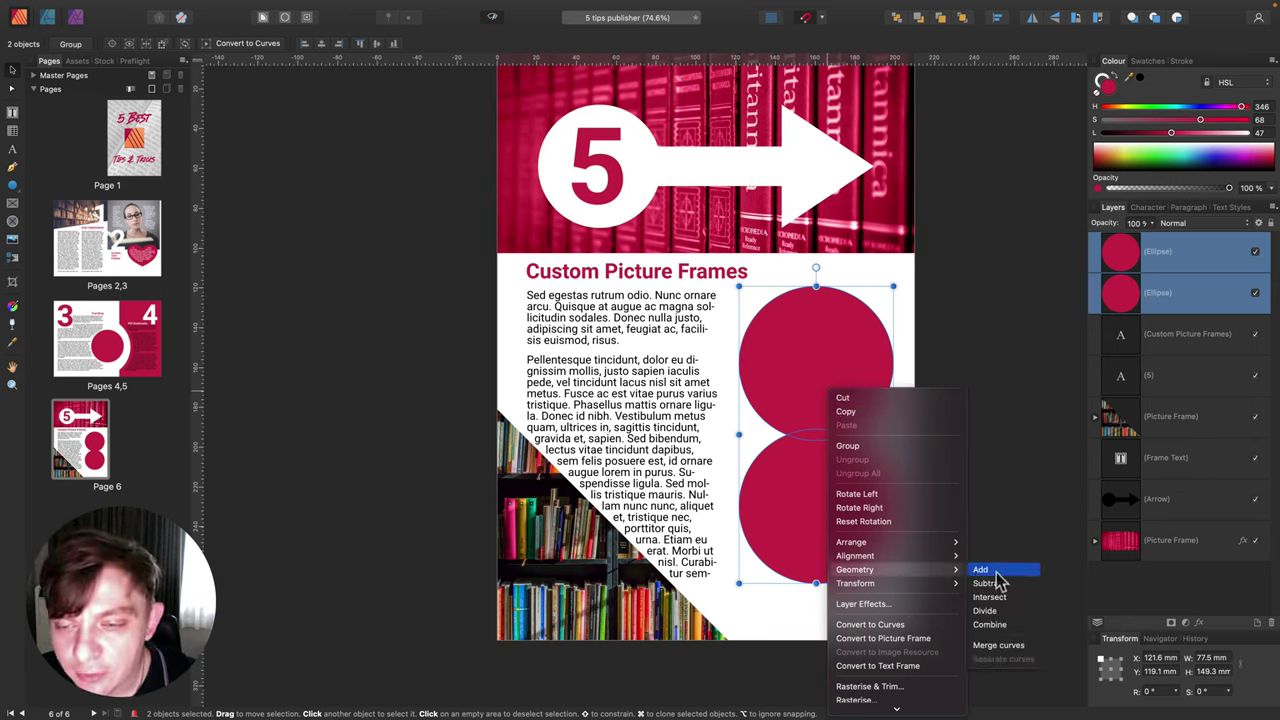
{"action": "left_click", "coordinate": [993, 572]}
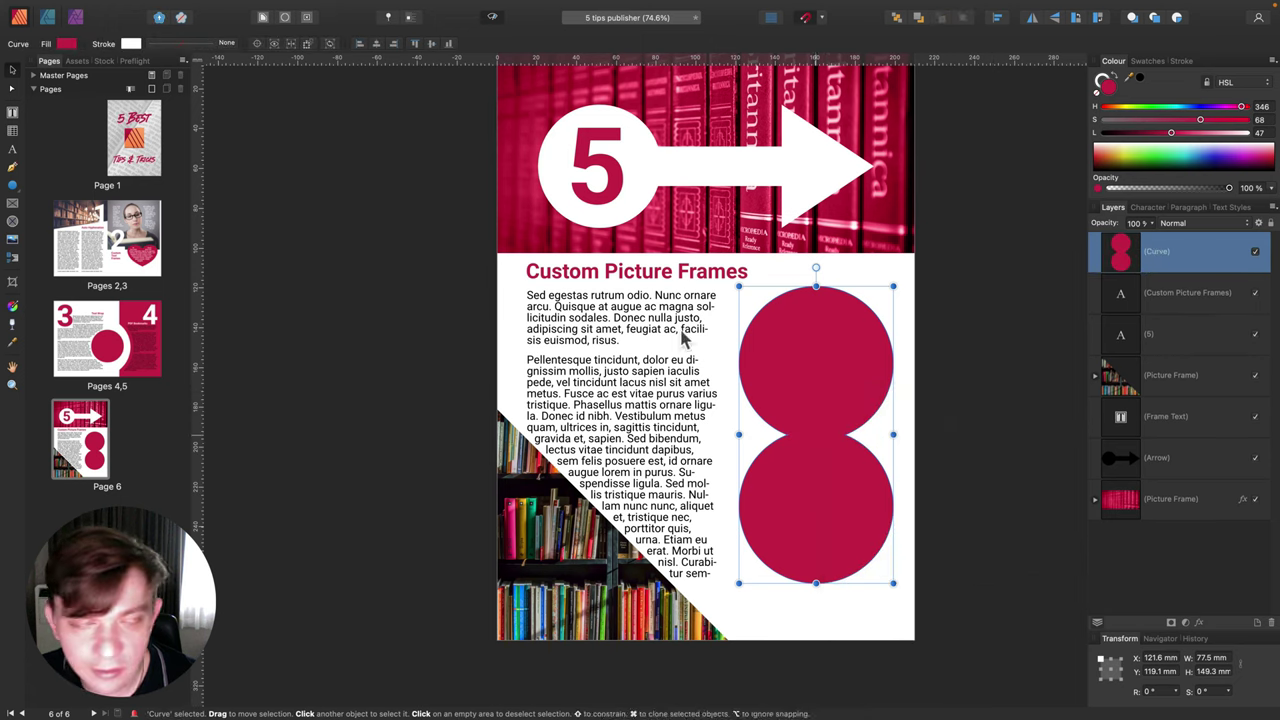
Delete the two join nodes with the Node Tool to make a smooth pill shape.
{"action": "left_click", "coordinate": [12, 90]}
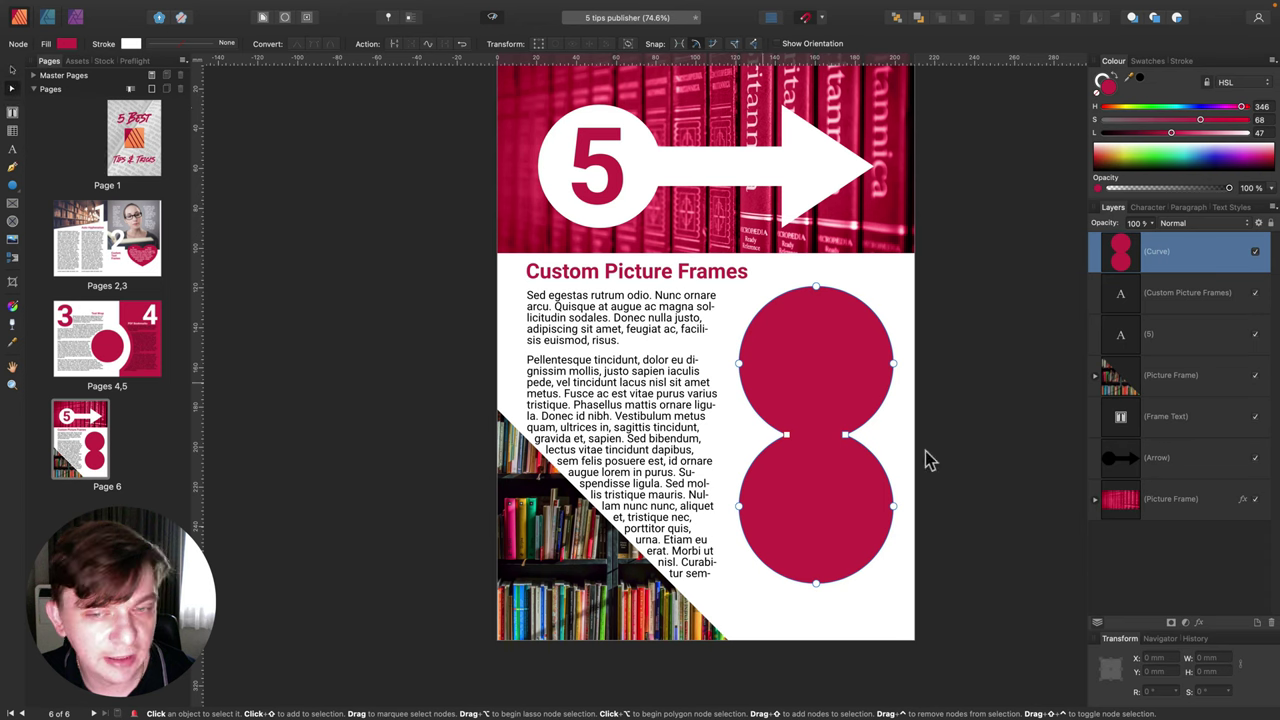
{"action": "left_click", "coordinate": [786, 437]}
{"action": "key", "text": "BackSpace"}
{"action": "left_click", "coordinate": [845, 436]}
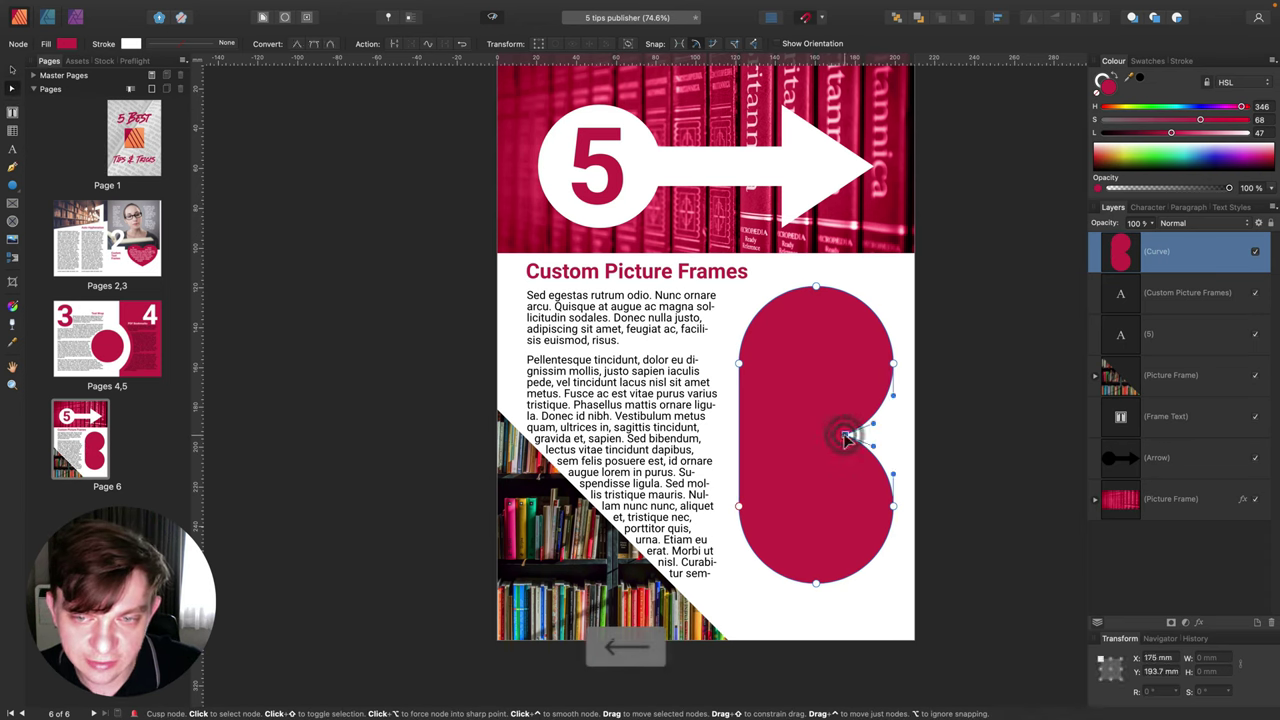
{"action": "key", "text": "BackSpace"}
{"action": "left_click", "coordinate": [12, 70]}
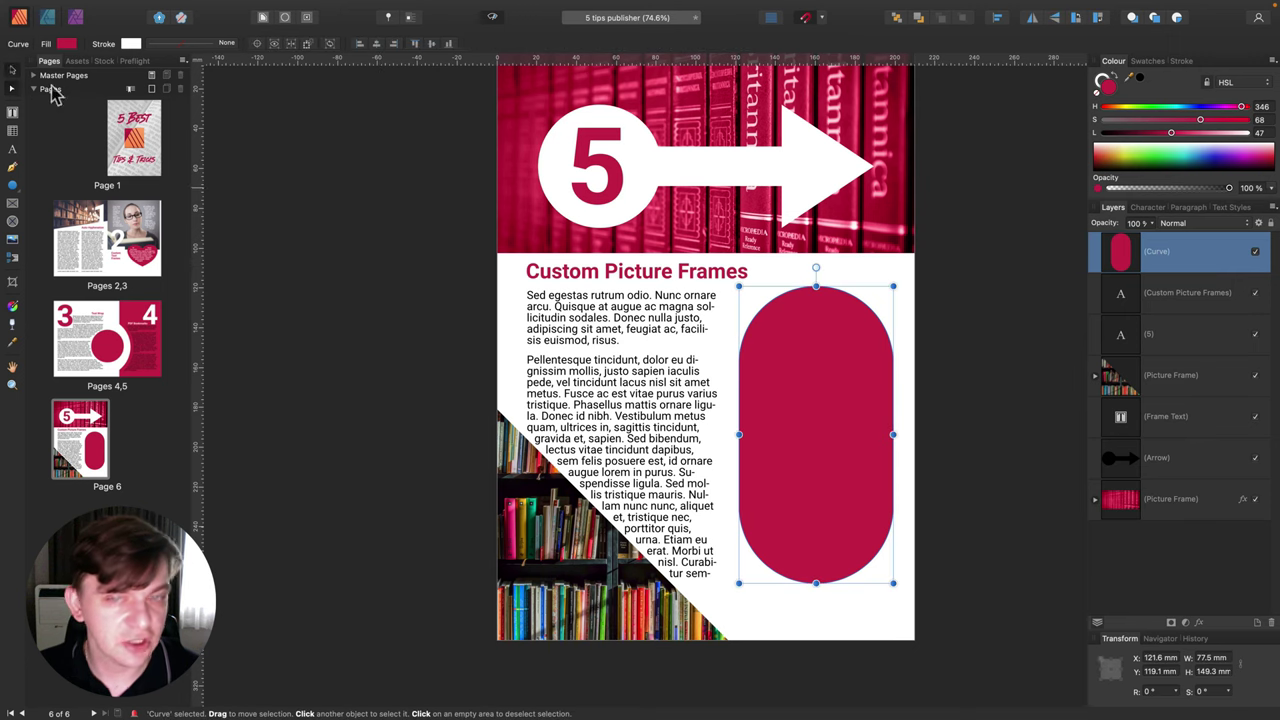
{"action": "mouse_move", "coordinate": [790, 428]}
{"action": "left_mouse_down"}
{"action": "mouse_move", "coordinate": [793, 443]}
{"action": "mouse_move", "coordinate": [794, 425]}
{"action": "left_mouse_up"}
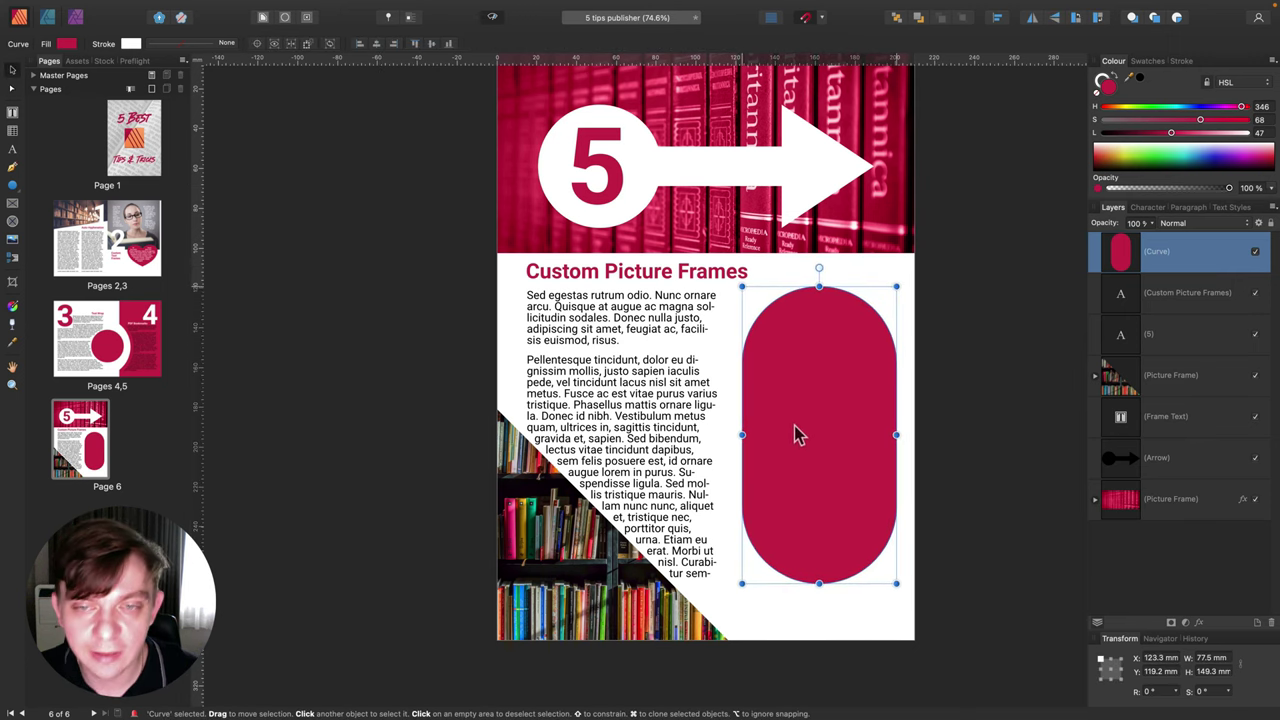
Convert the pill shape into a picture frame and open the Stock image library.
{"action": "scroll", "coordinate": [794, 426], "scroll_direction": "left", "scroll_amount": 1}
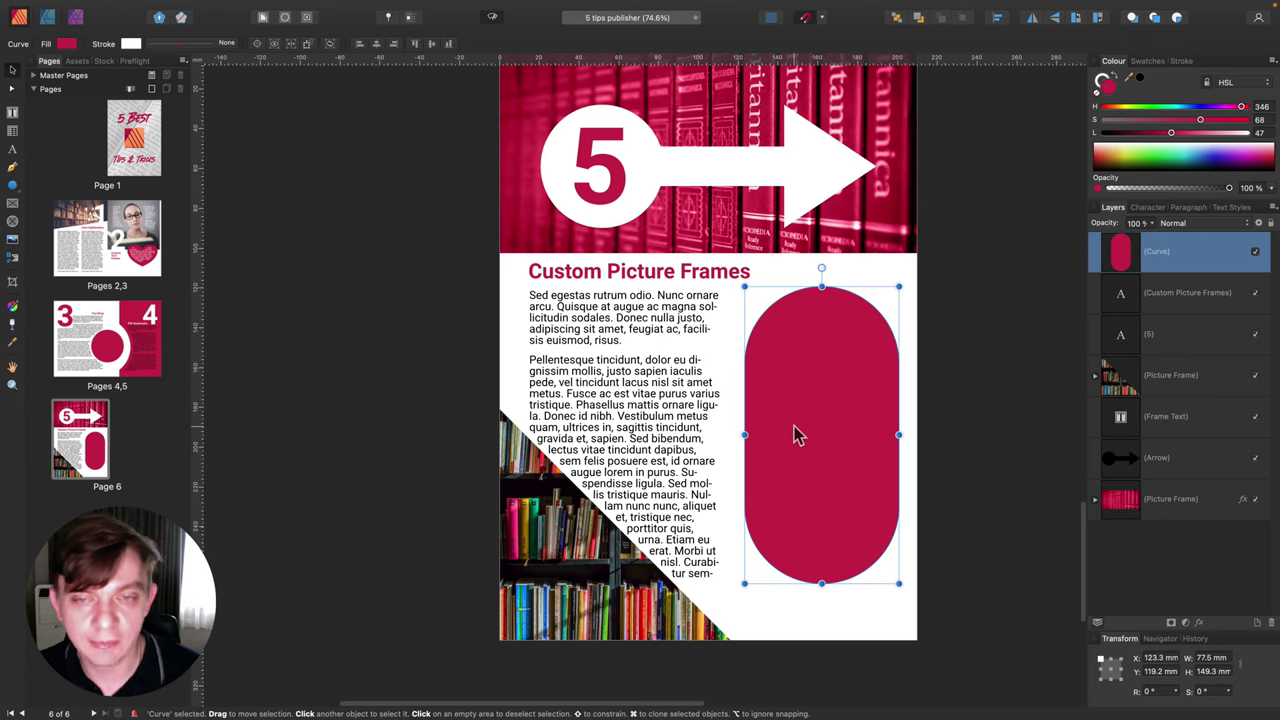
{"action": "right_click", "coordinate": [826, 387]}
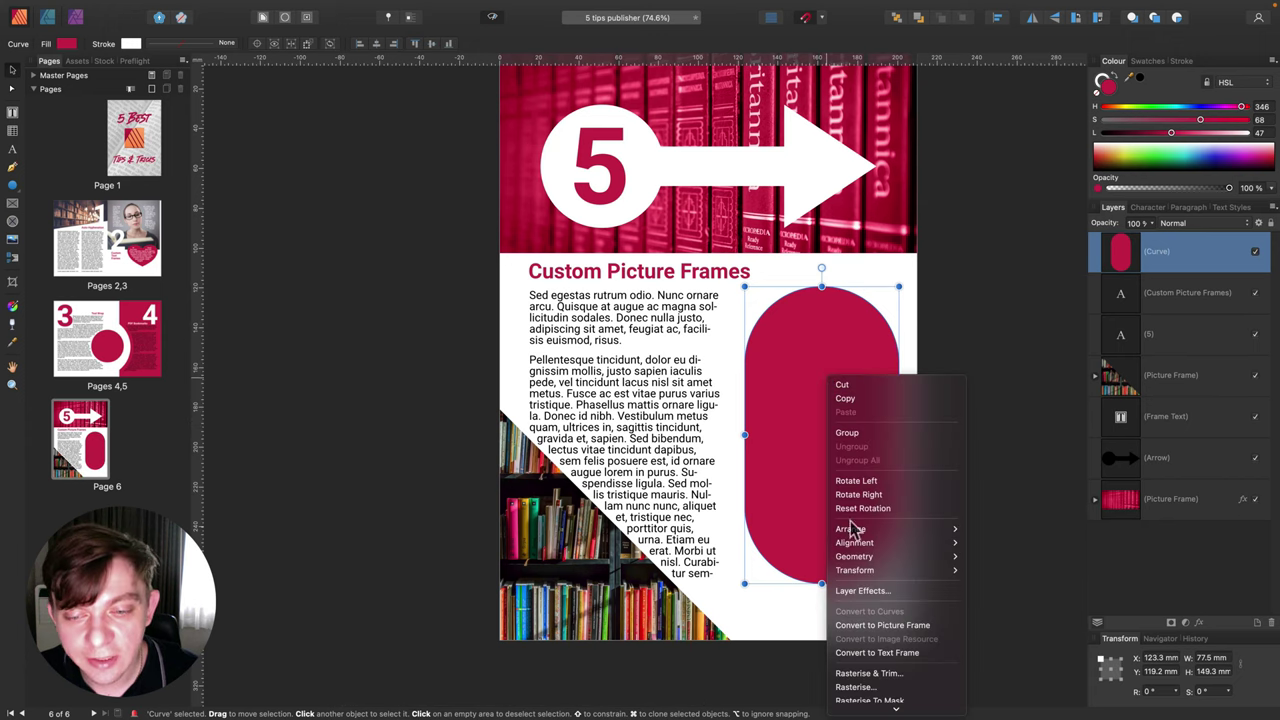
{"action": "left_click", "coordinate": [893, 625]}
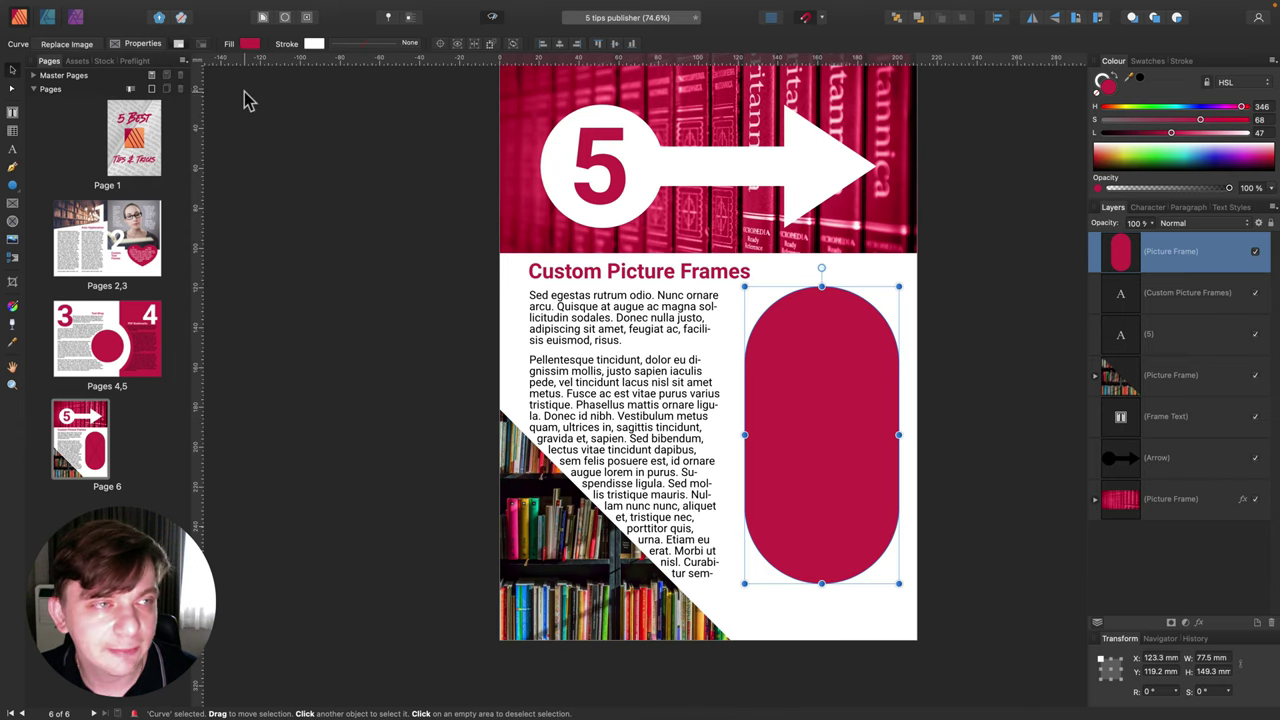
{"action": "left_click", "coordinate": [104, 61]}
Search Pixabay stock for 'books' and drop a photo into the pill frame.
{"action": "left_click", "coordinate": [118, 77]}
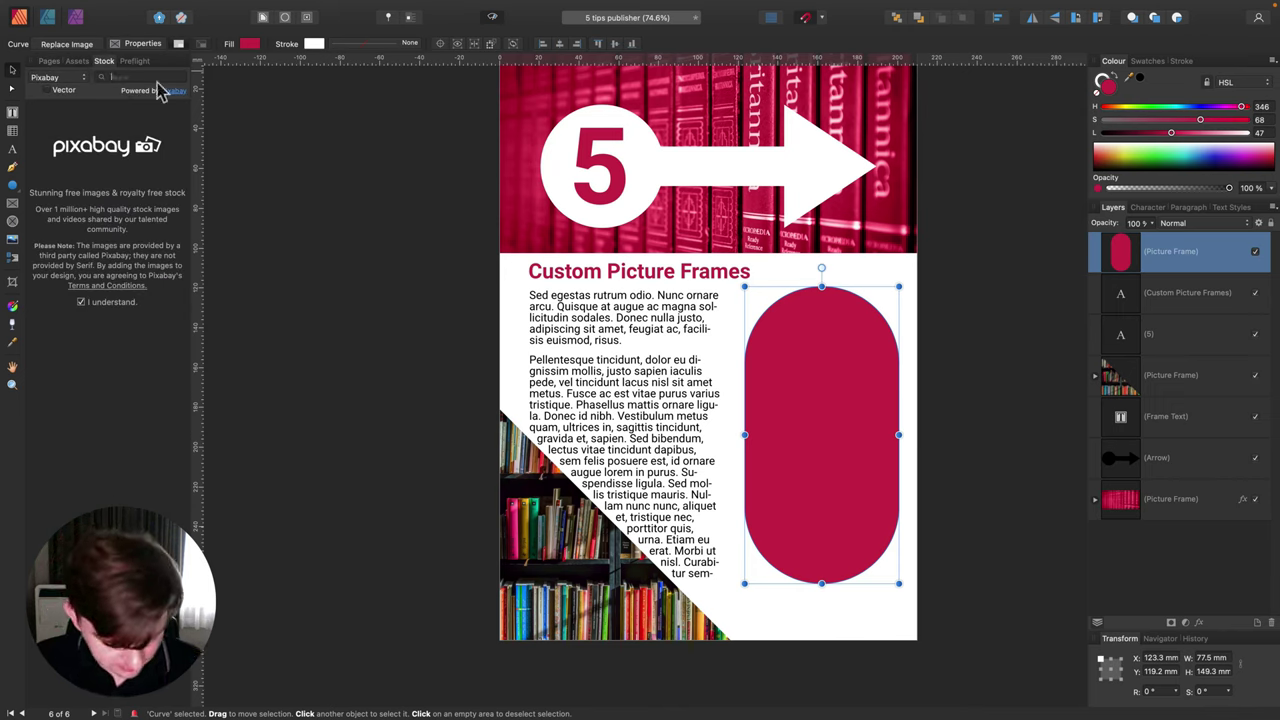
{"action": "type", "text": "books"}
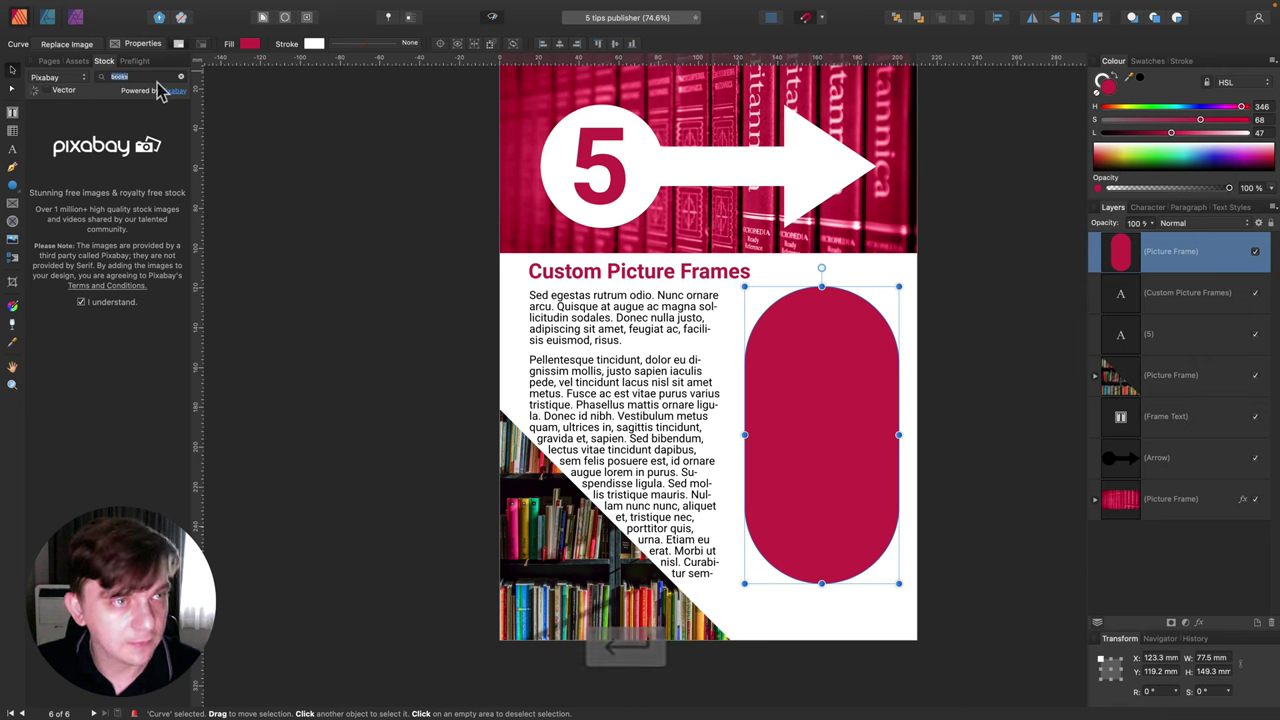
{"action": "key", "text": "Return"}
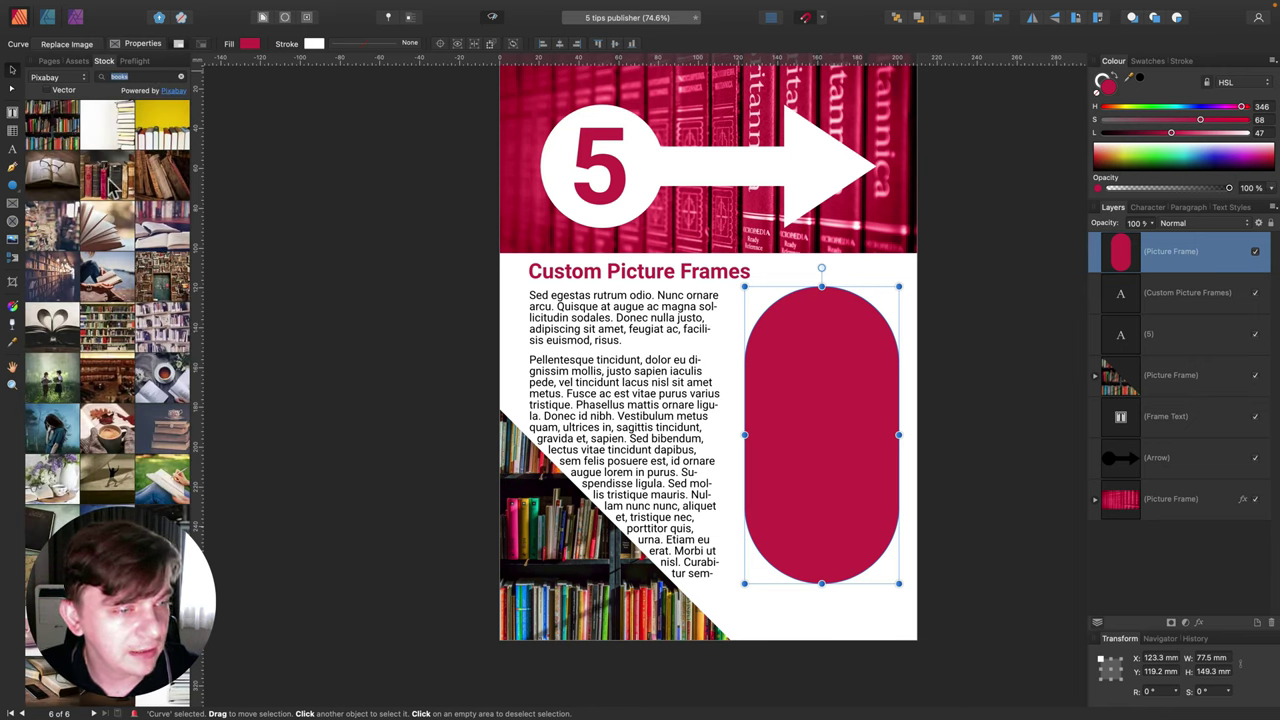
{"action": "left_click_drag", "start_coordinate": [158, 282], "coordinate": [820, 382]}
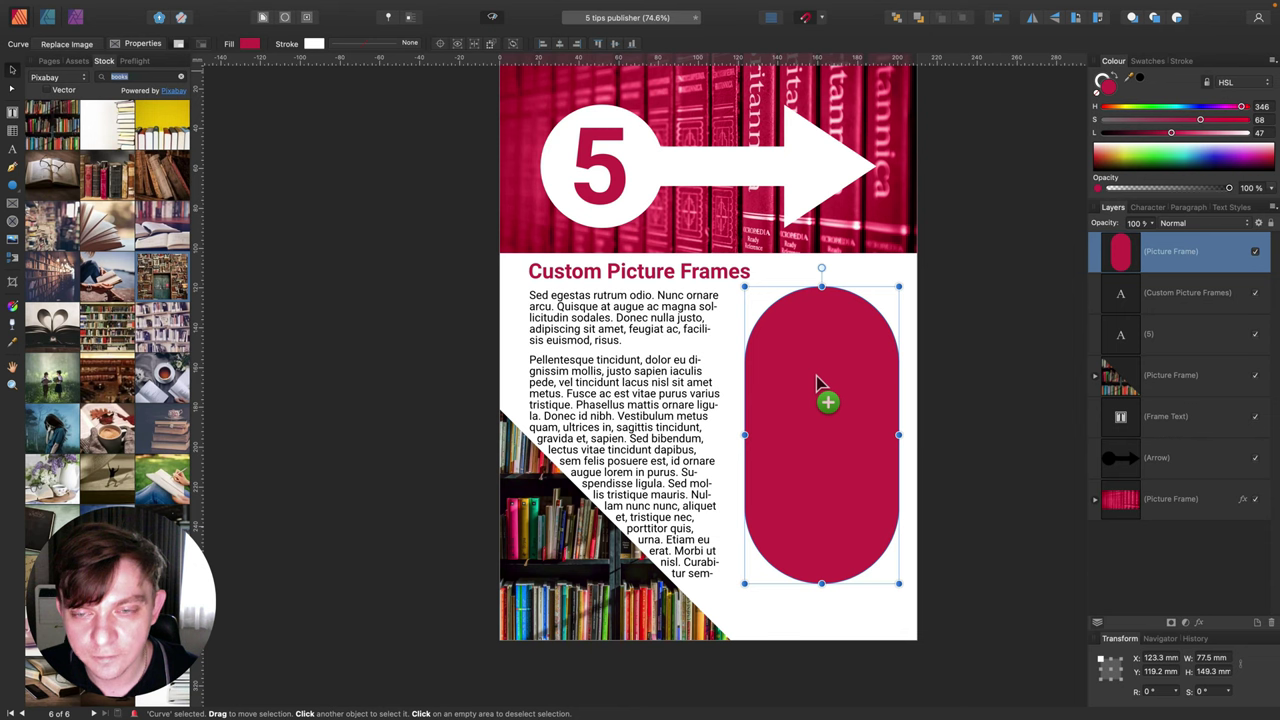
{"action": "left_click_drag", "start_coordinate": [820, 373], "coordinate": [821, 374]}
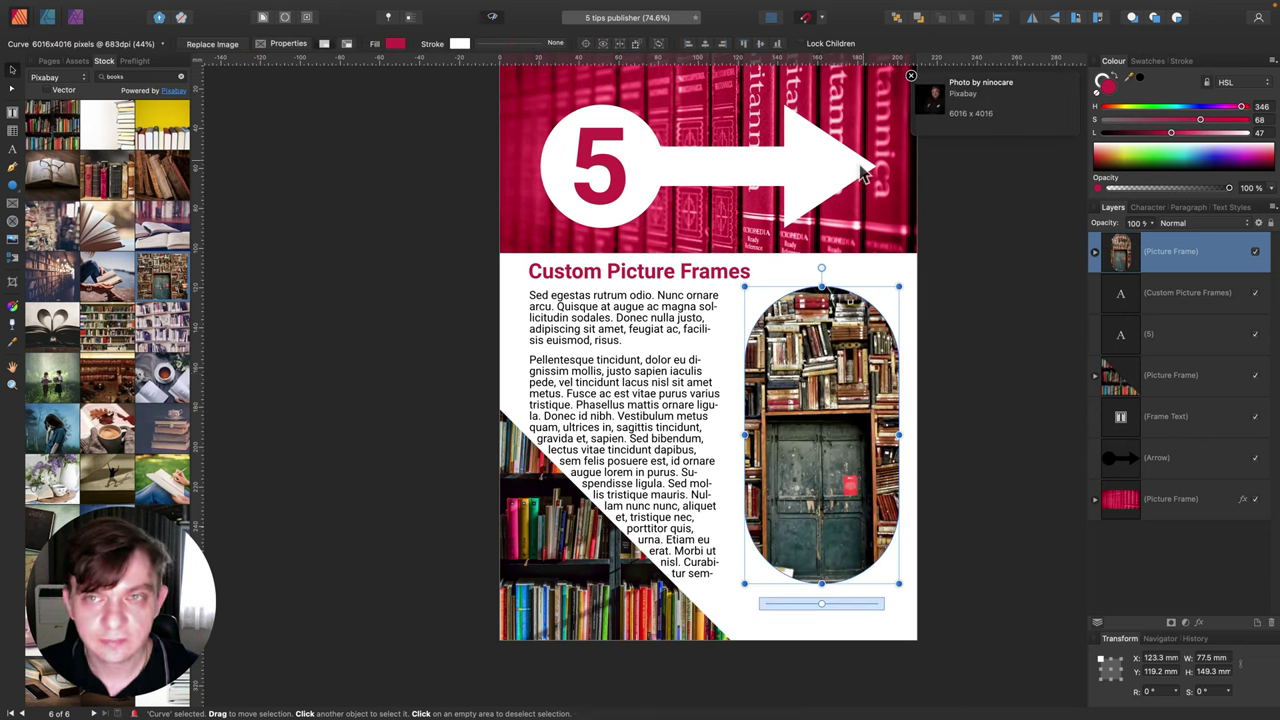
{"action": "left_click", "coordinate": [912, 78]}
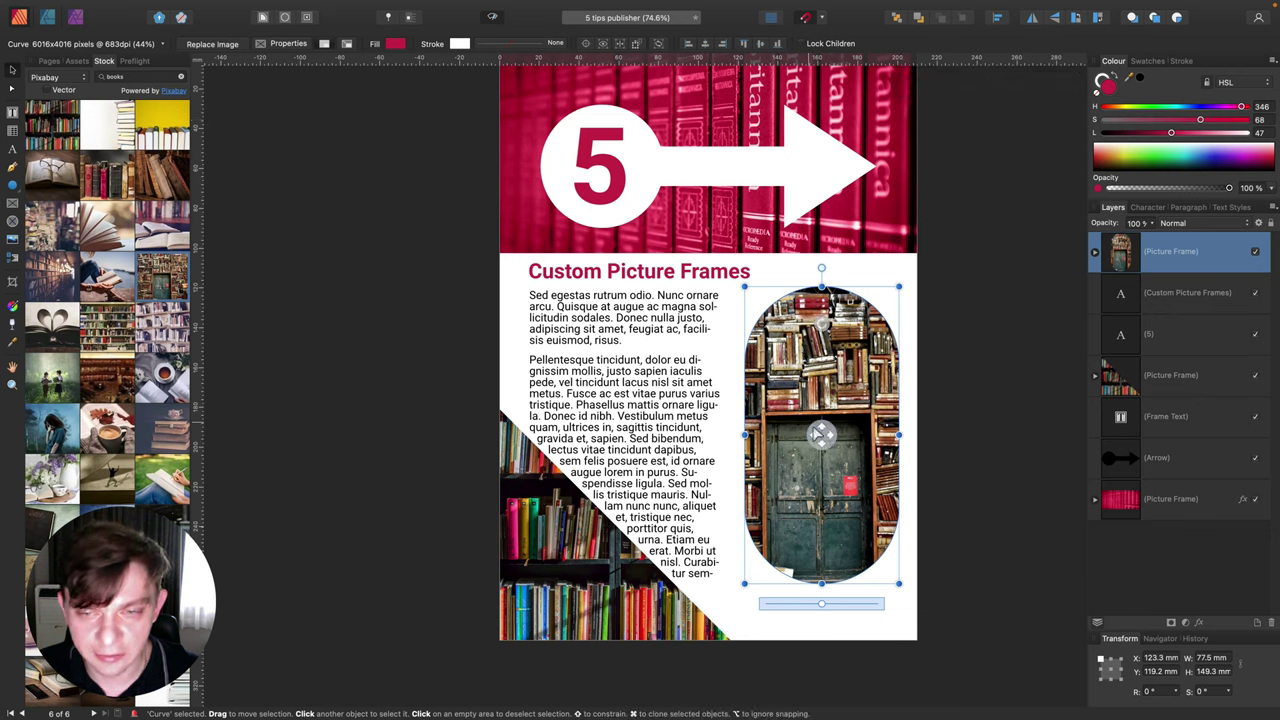
Scale the photo down to 21.6% inside the frame and move the frame slightly down-right.
{"action": "mouse_move", "coordinate": [830, 443]}
{"action": "left_mouse_down"}
{"action": "mouse_move", "coordinate": [850, 445]}
{"action": "mouse_move", "coordinate": [808, 445]}
{"action": "mouse_move", "coordinate": [837, 444]}
{"action": "left_mouse_up"}
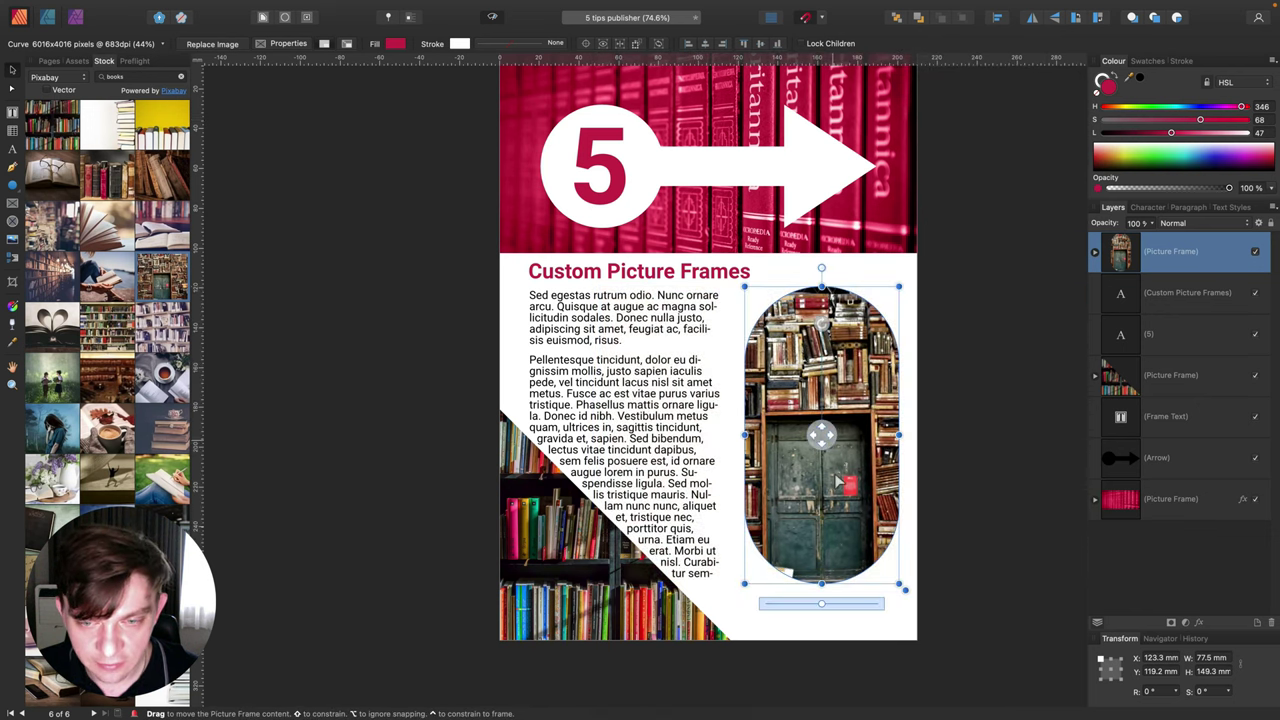
{"action": "scroll", "coordinate": [838, 520], "scroll_direction": "up", "scroll_amount": 1}
{"action": "mouse_move", "coordinate": [821, 609]}
{"action": "left_mouse_down"}
{"action": "mouse_move", "coordinate": [784, 608]}
{"action": "mouse_move", "coordinate": [856, 609]}
{"action": "mouse_move", "coordinate": [769, 611]}
{"action": "mouse_move", "coordinate": [879, 610]}
{"action": "mouse_move", "coordinate": [821, 610]}
{"action": "left_mouse_up"}
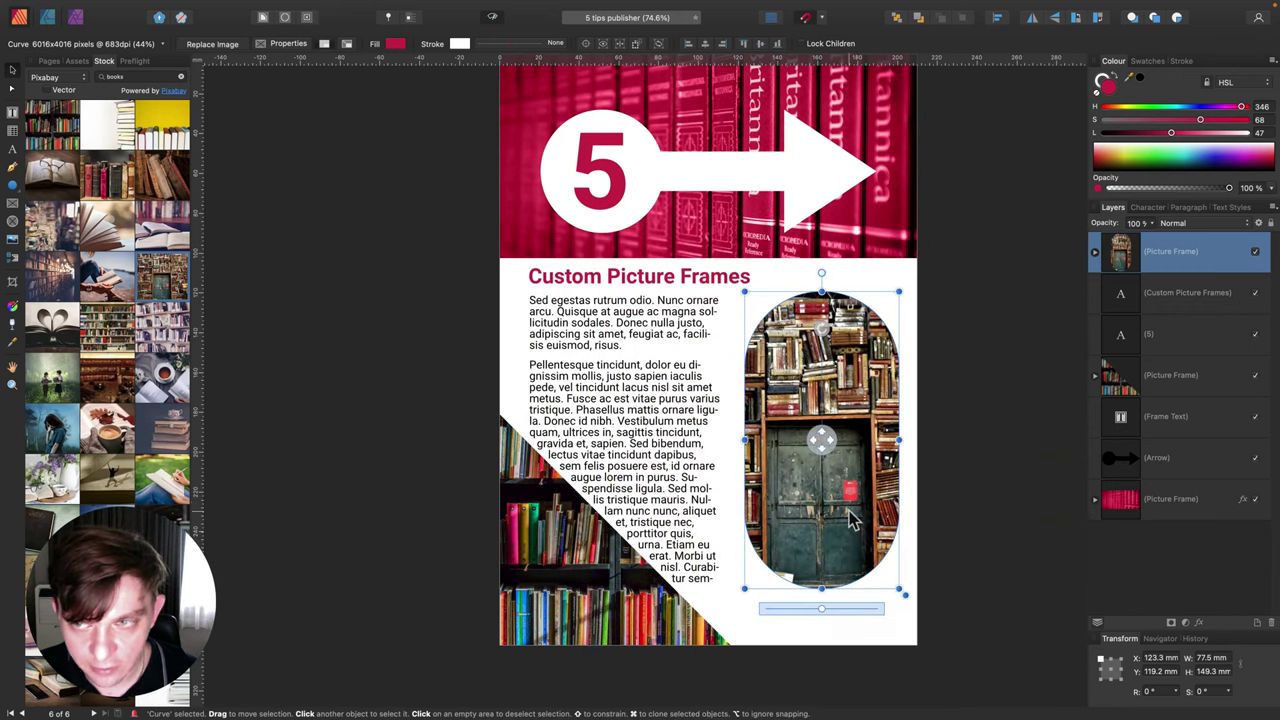
{"action": "left_click_drag", "start_coordinate": [847, 377], "coordinate": [873, 350]}
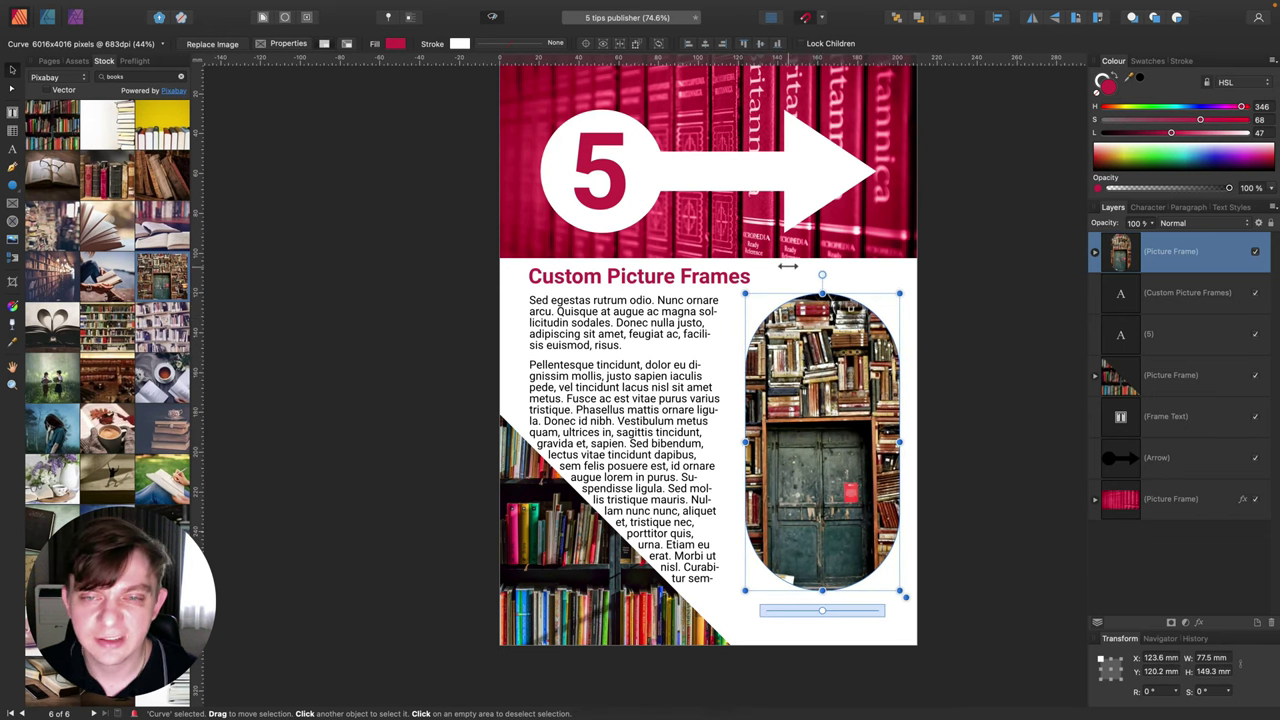
{"action": "left_click", "coordinate": [778, 285]}
{"action": "left_click", "coordinate": [845, 315]}
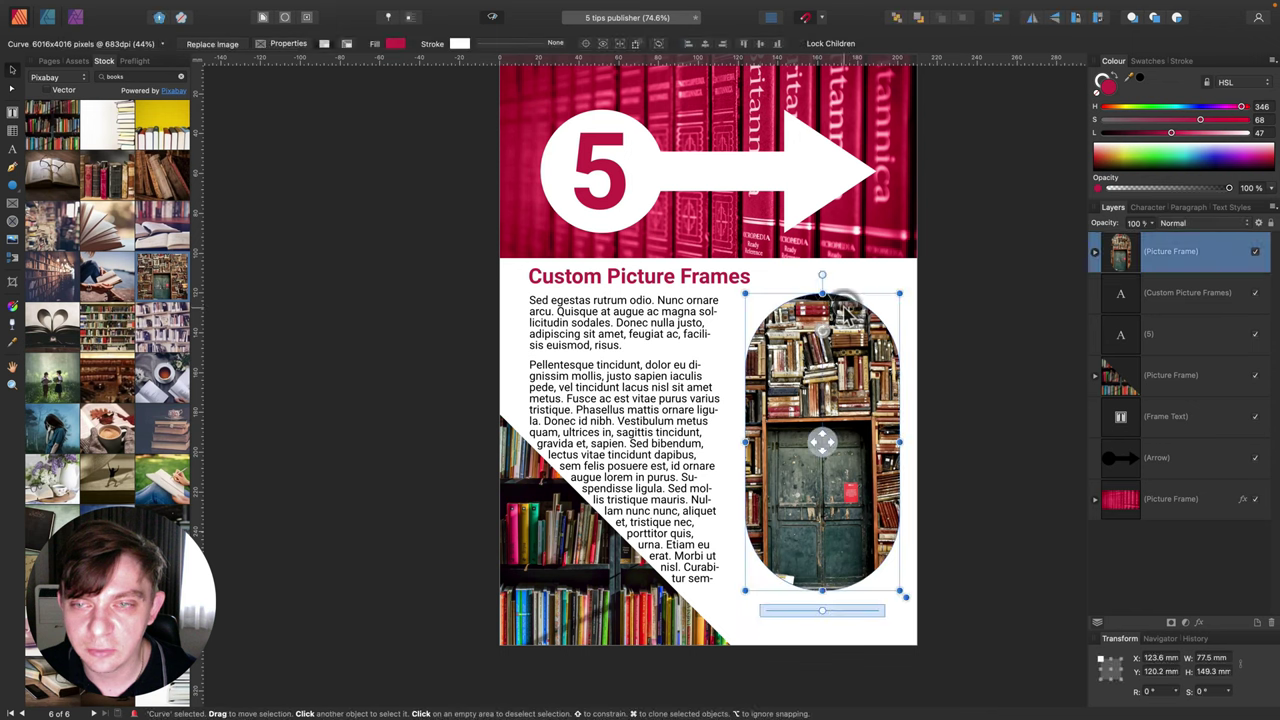
Open the fx Layer Effects dialog for the bookshelf picture frame and move it aside.
{"action": "left_click", "coordinate": [1201, 625]}
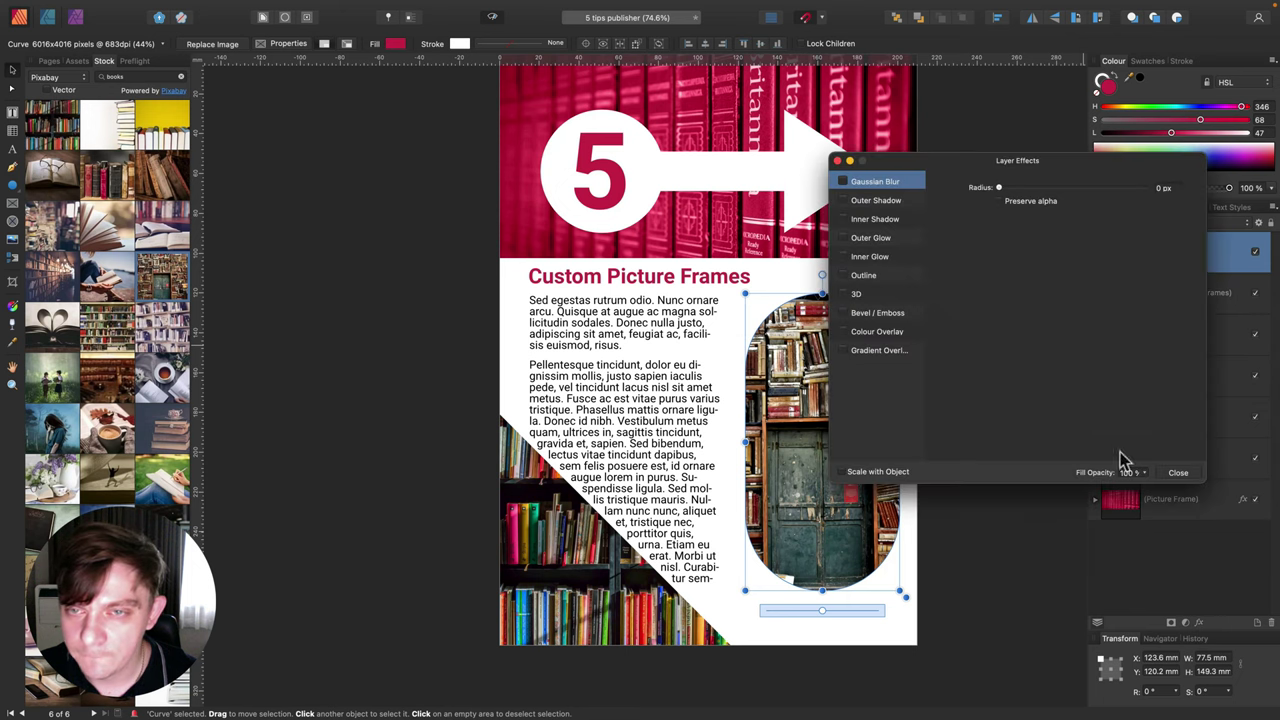
{"action": "left_click_drag", "start_coordinate": [953, 167], "coordinate": [1026, 255]}
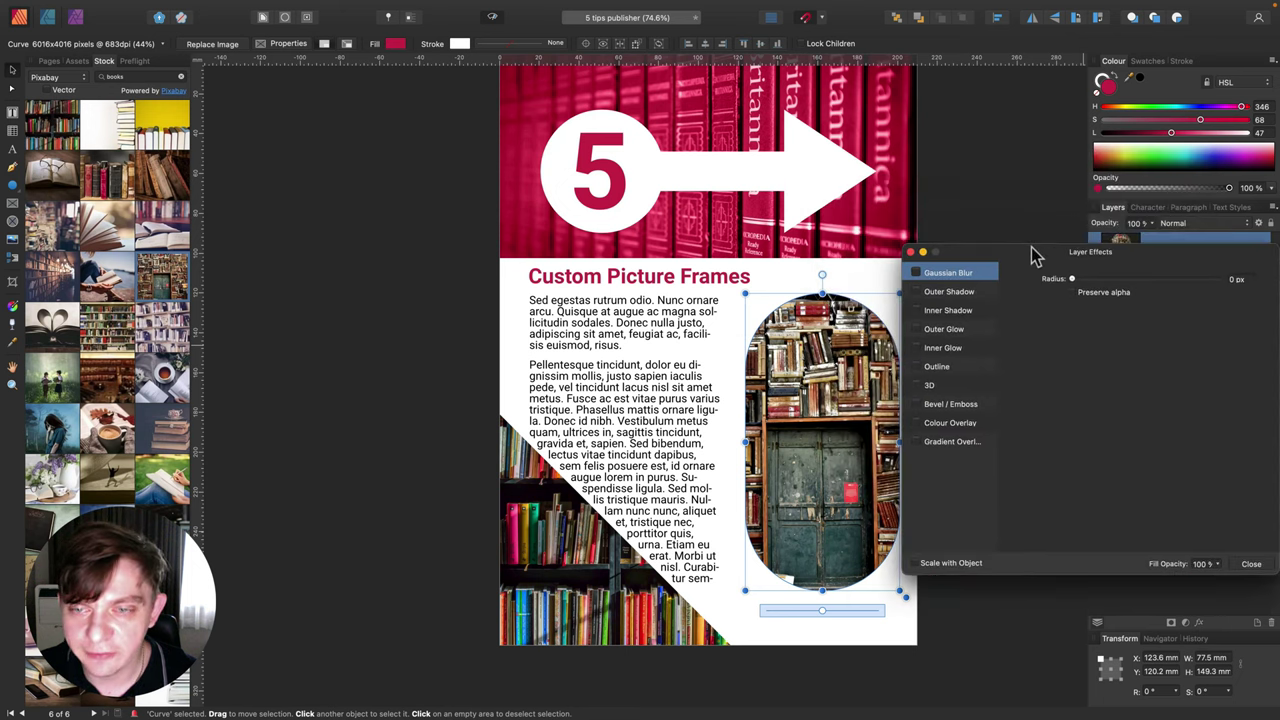